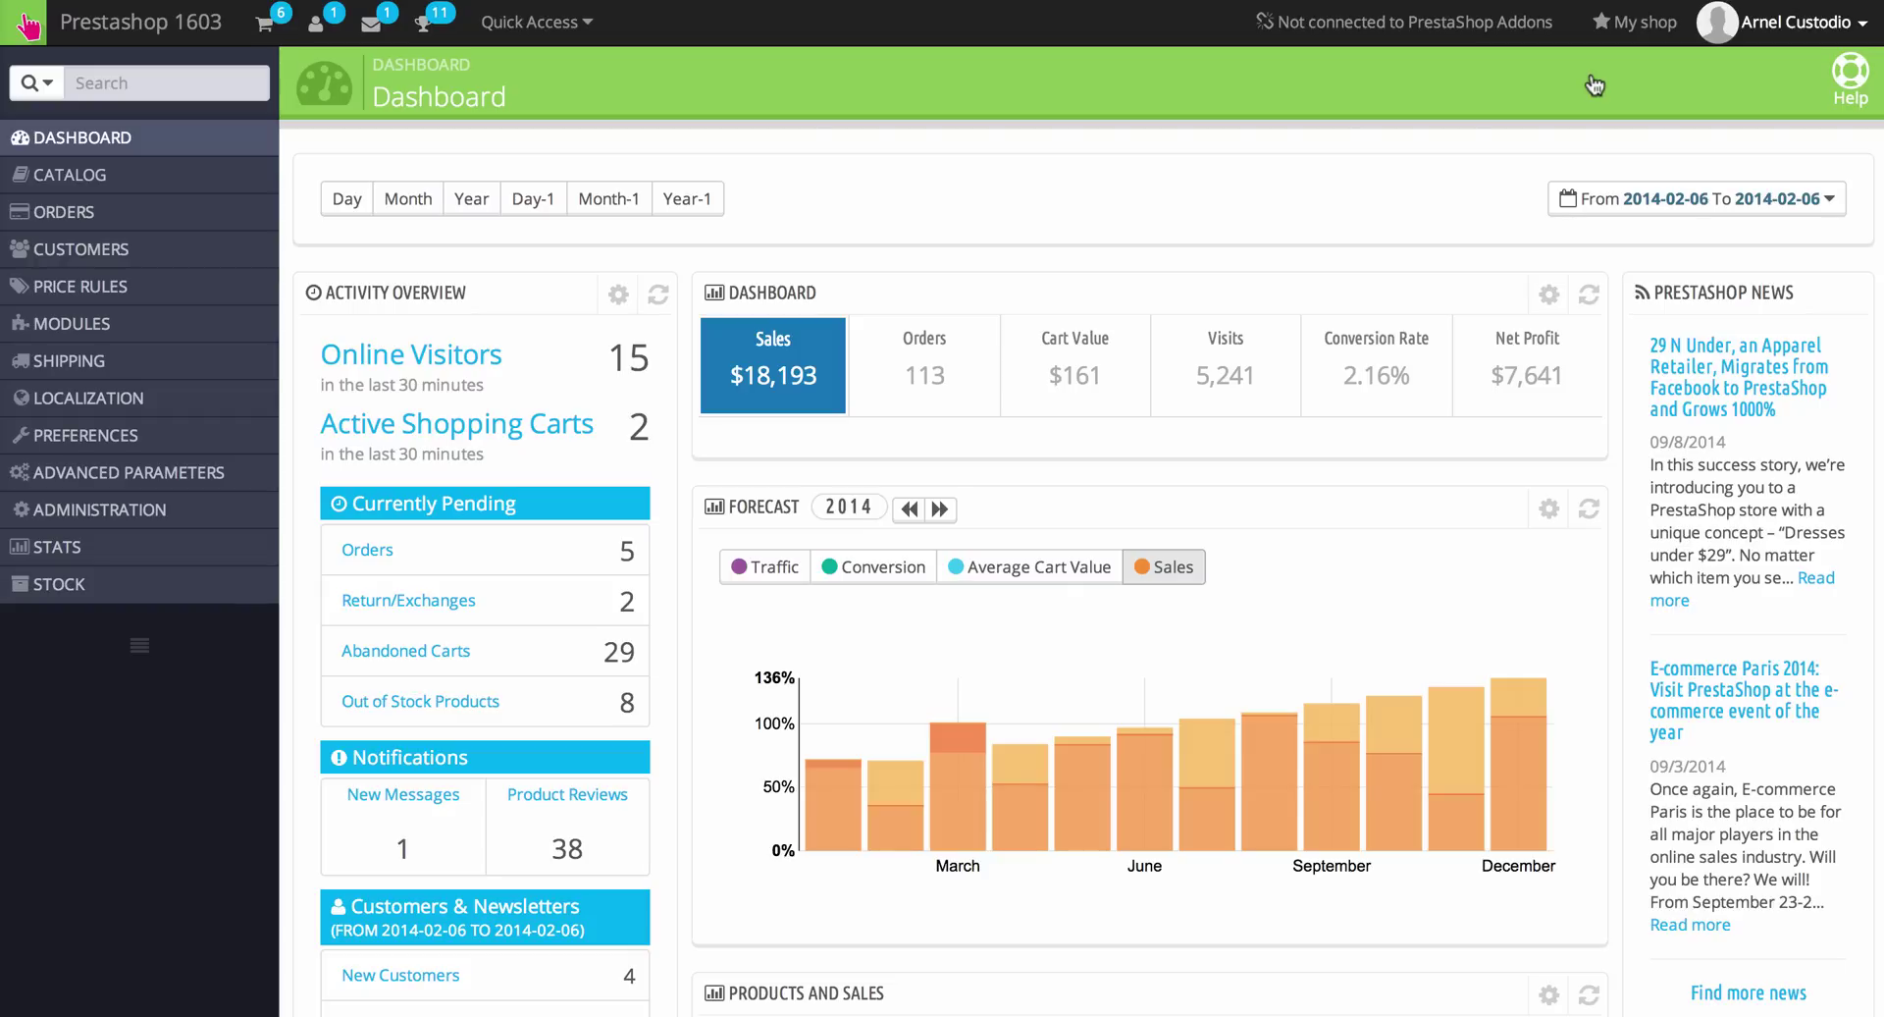
- Open Price Rules > Marketing and scroll to the installed Customer loyalty and rewards v1.2.3 module
mouse_move(1389, 410)
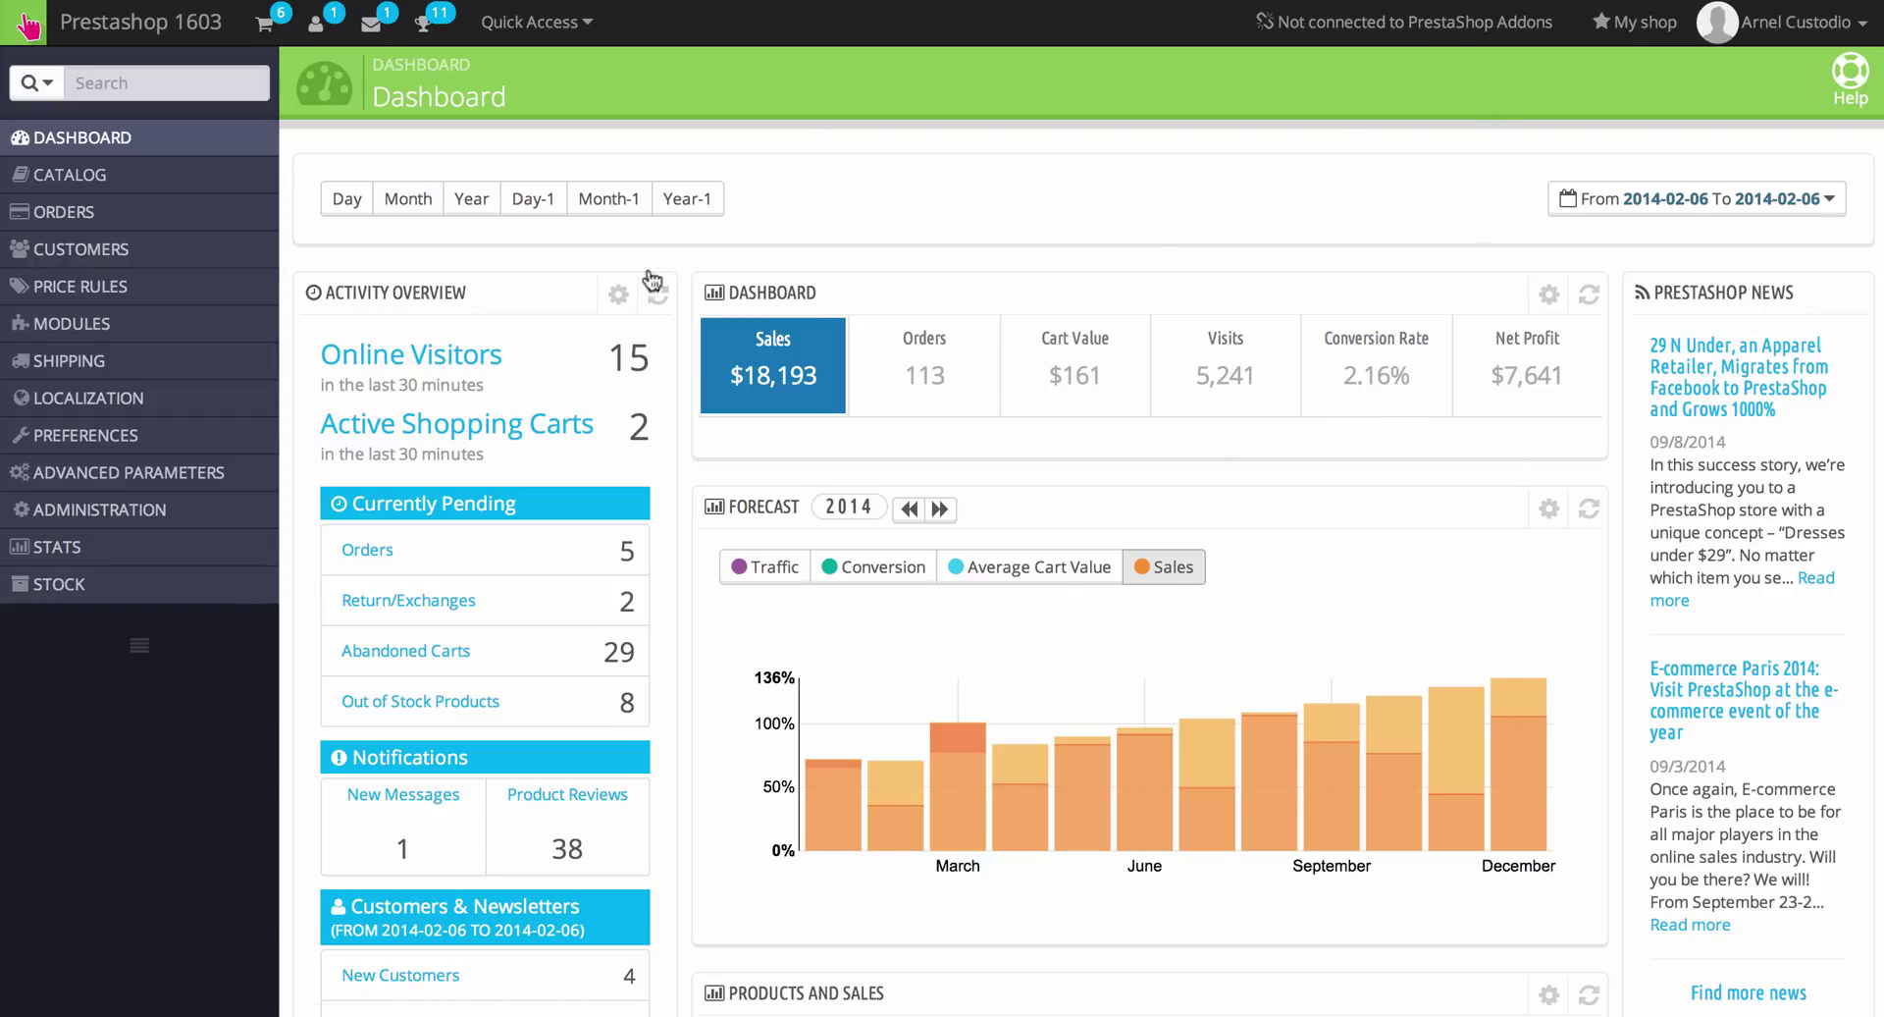
mouse_move(143, 336)
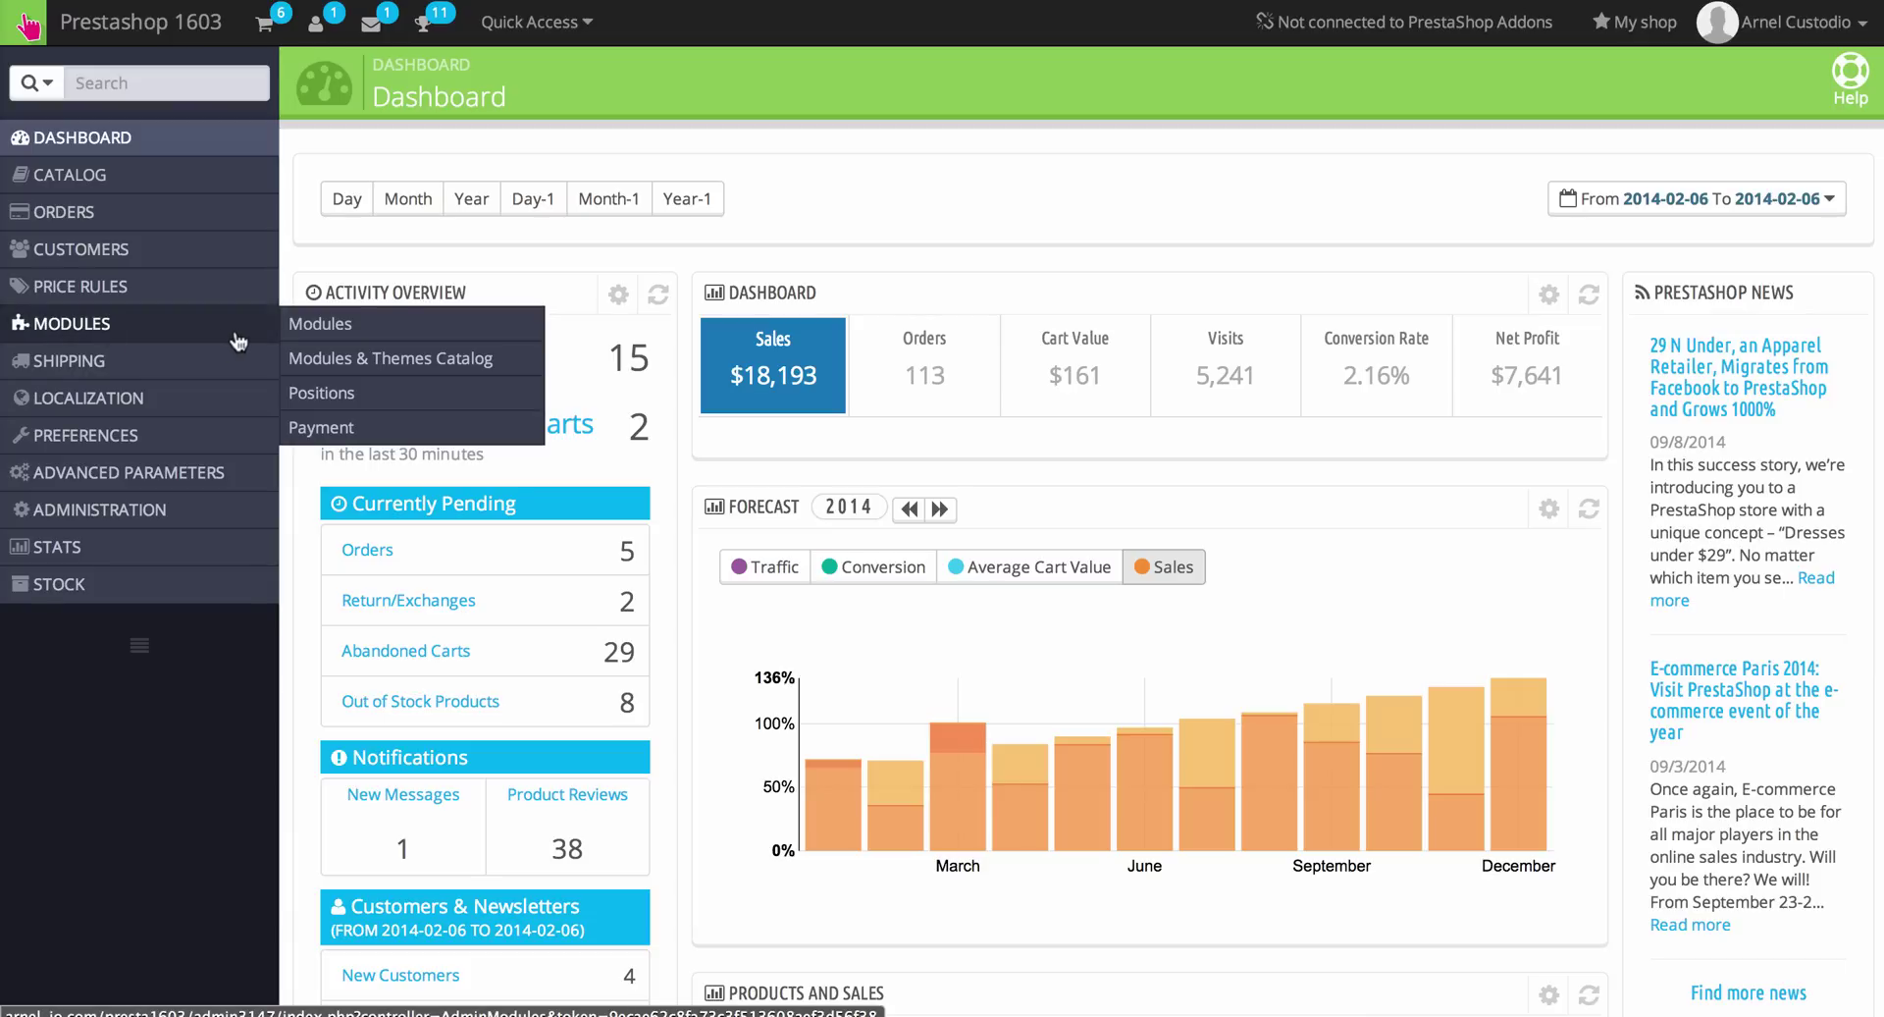
mouse_move(164, 291)
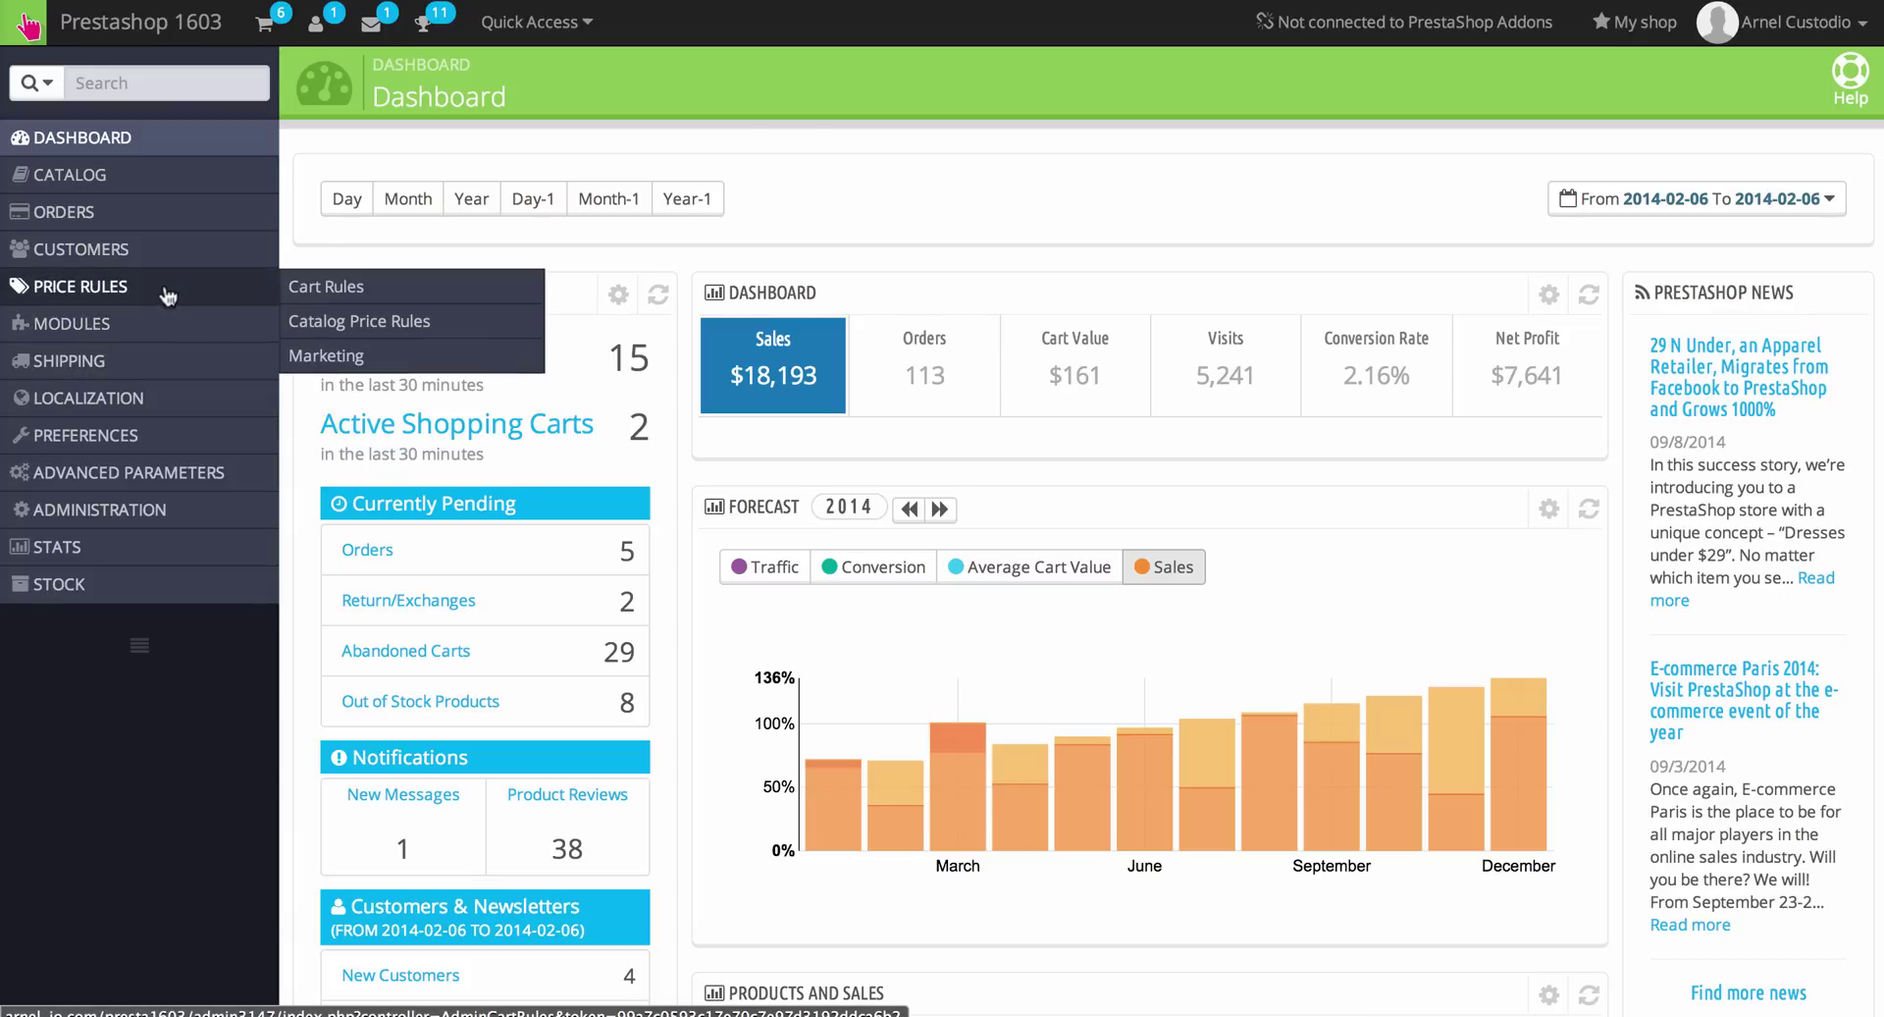
left_click(331, 358)
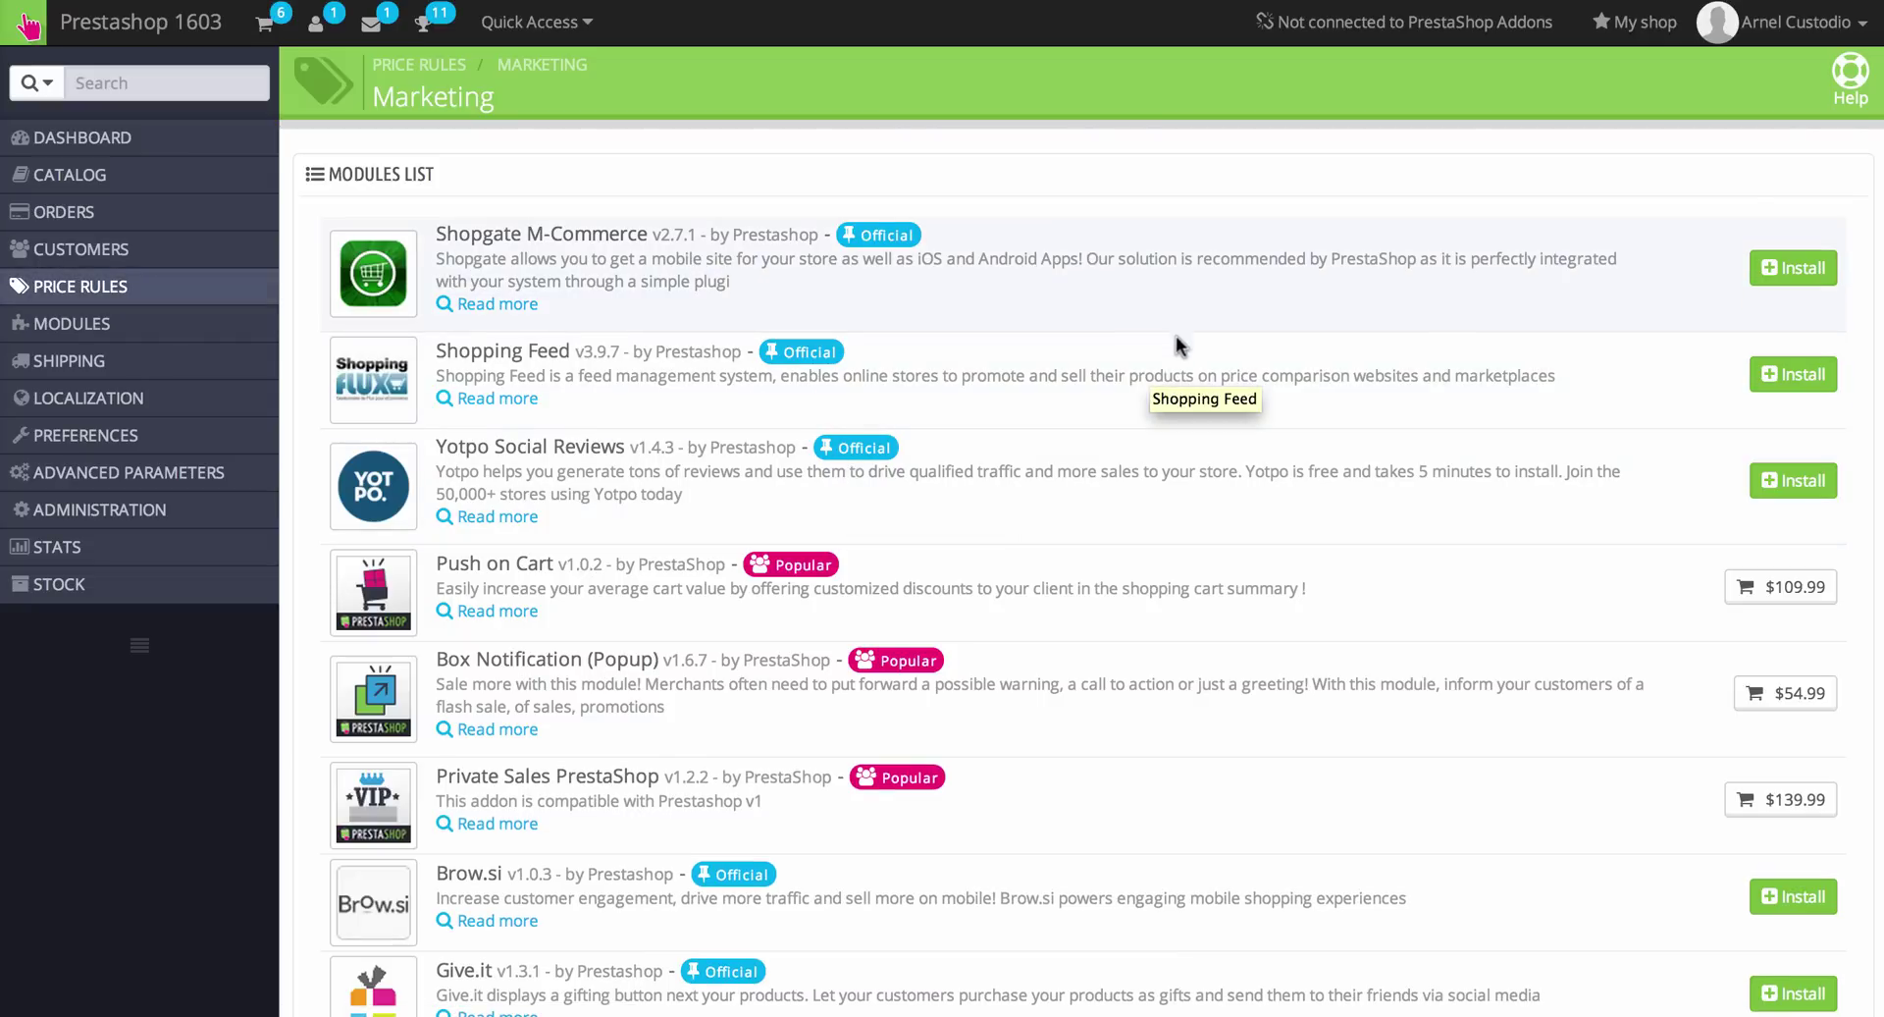
scroll(1148, 309, "down", 3)
scroll(1127, 294, "up", 3)
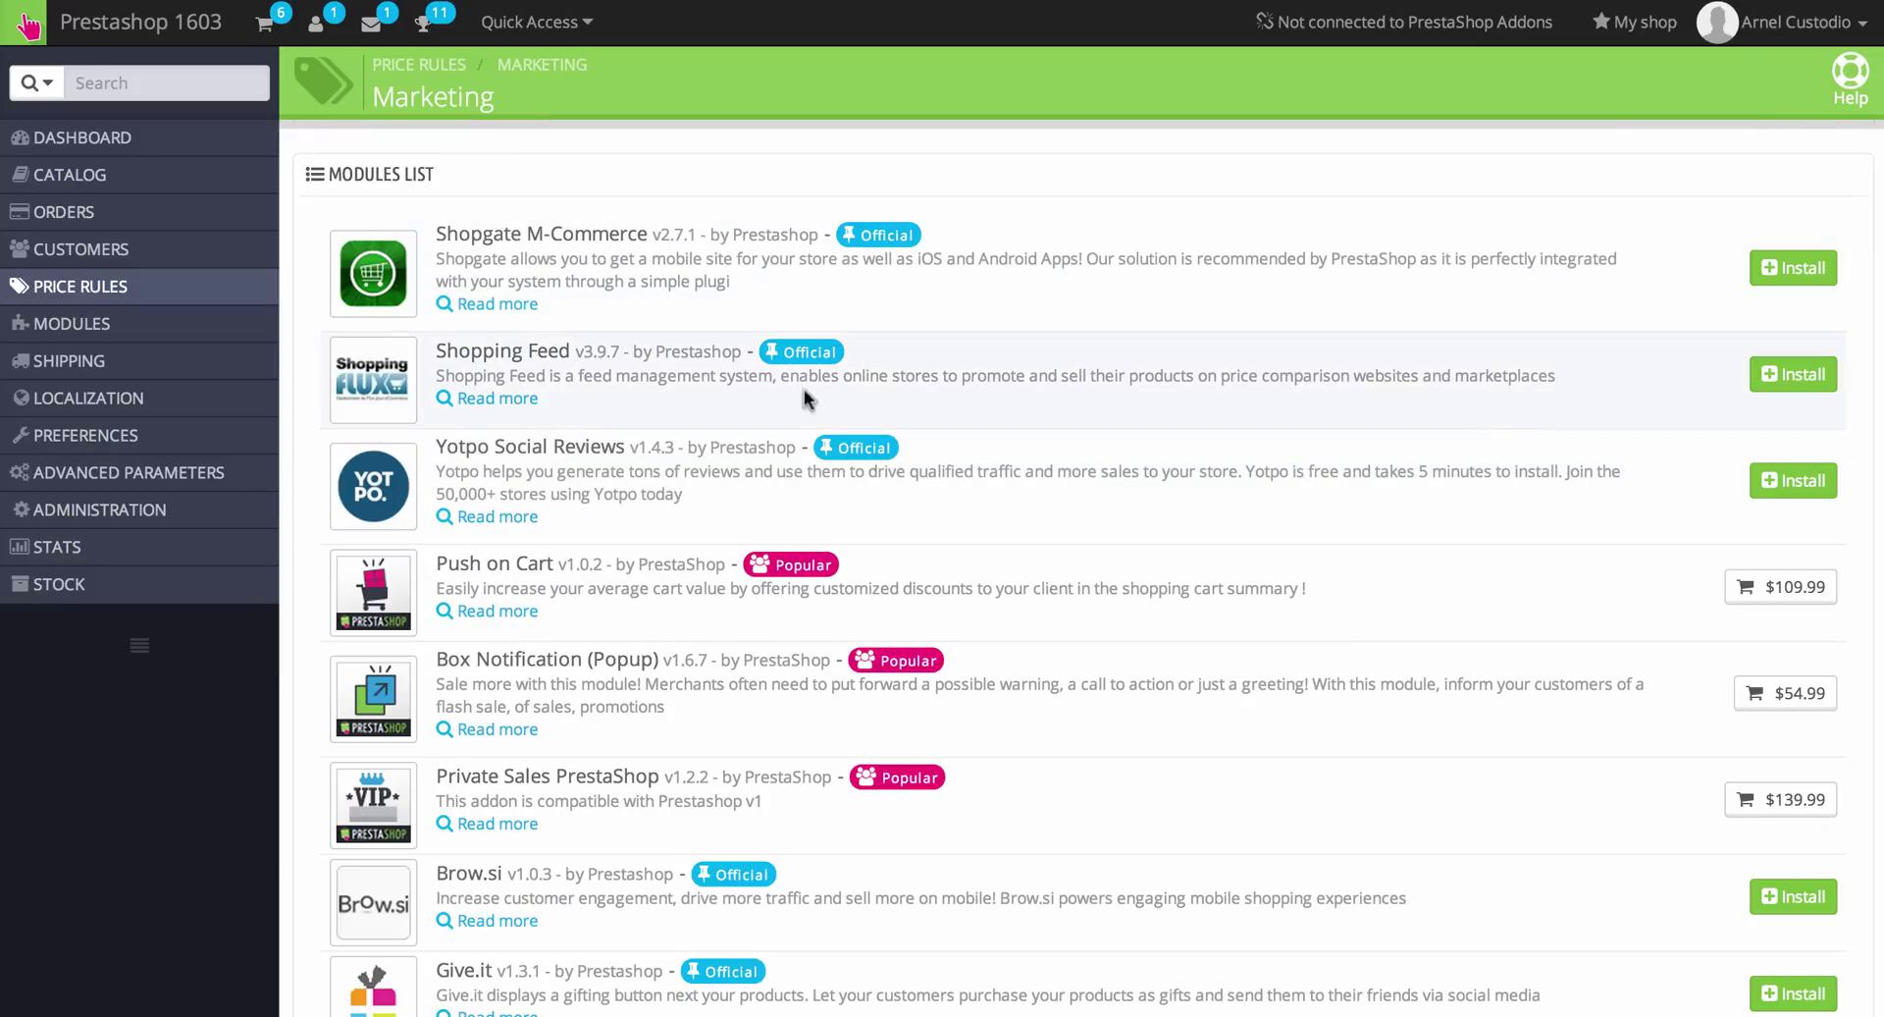
scroll(1298, 468, "down", 2)
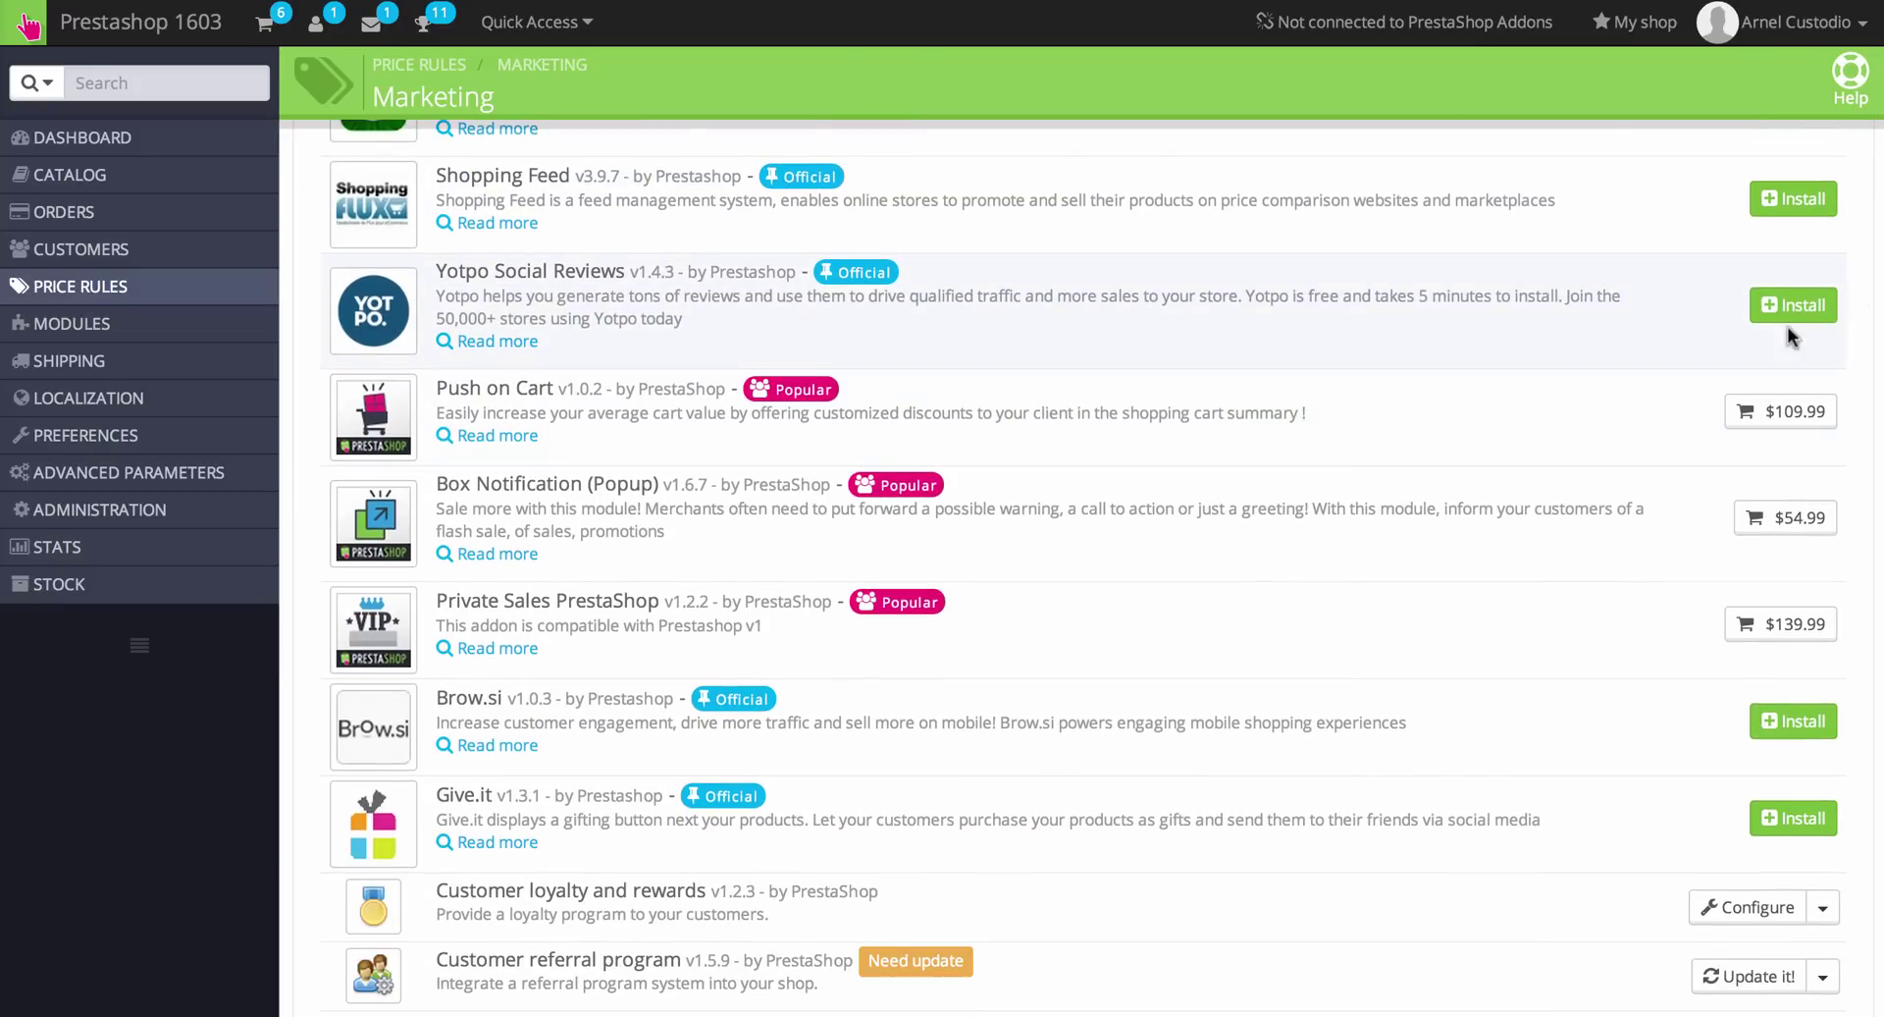
scroll(1152, 484, "down", 2)
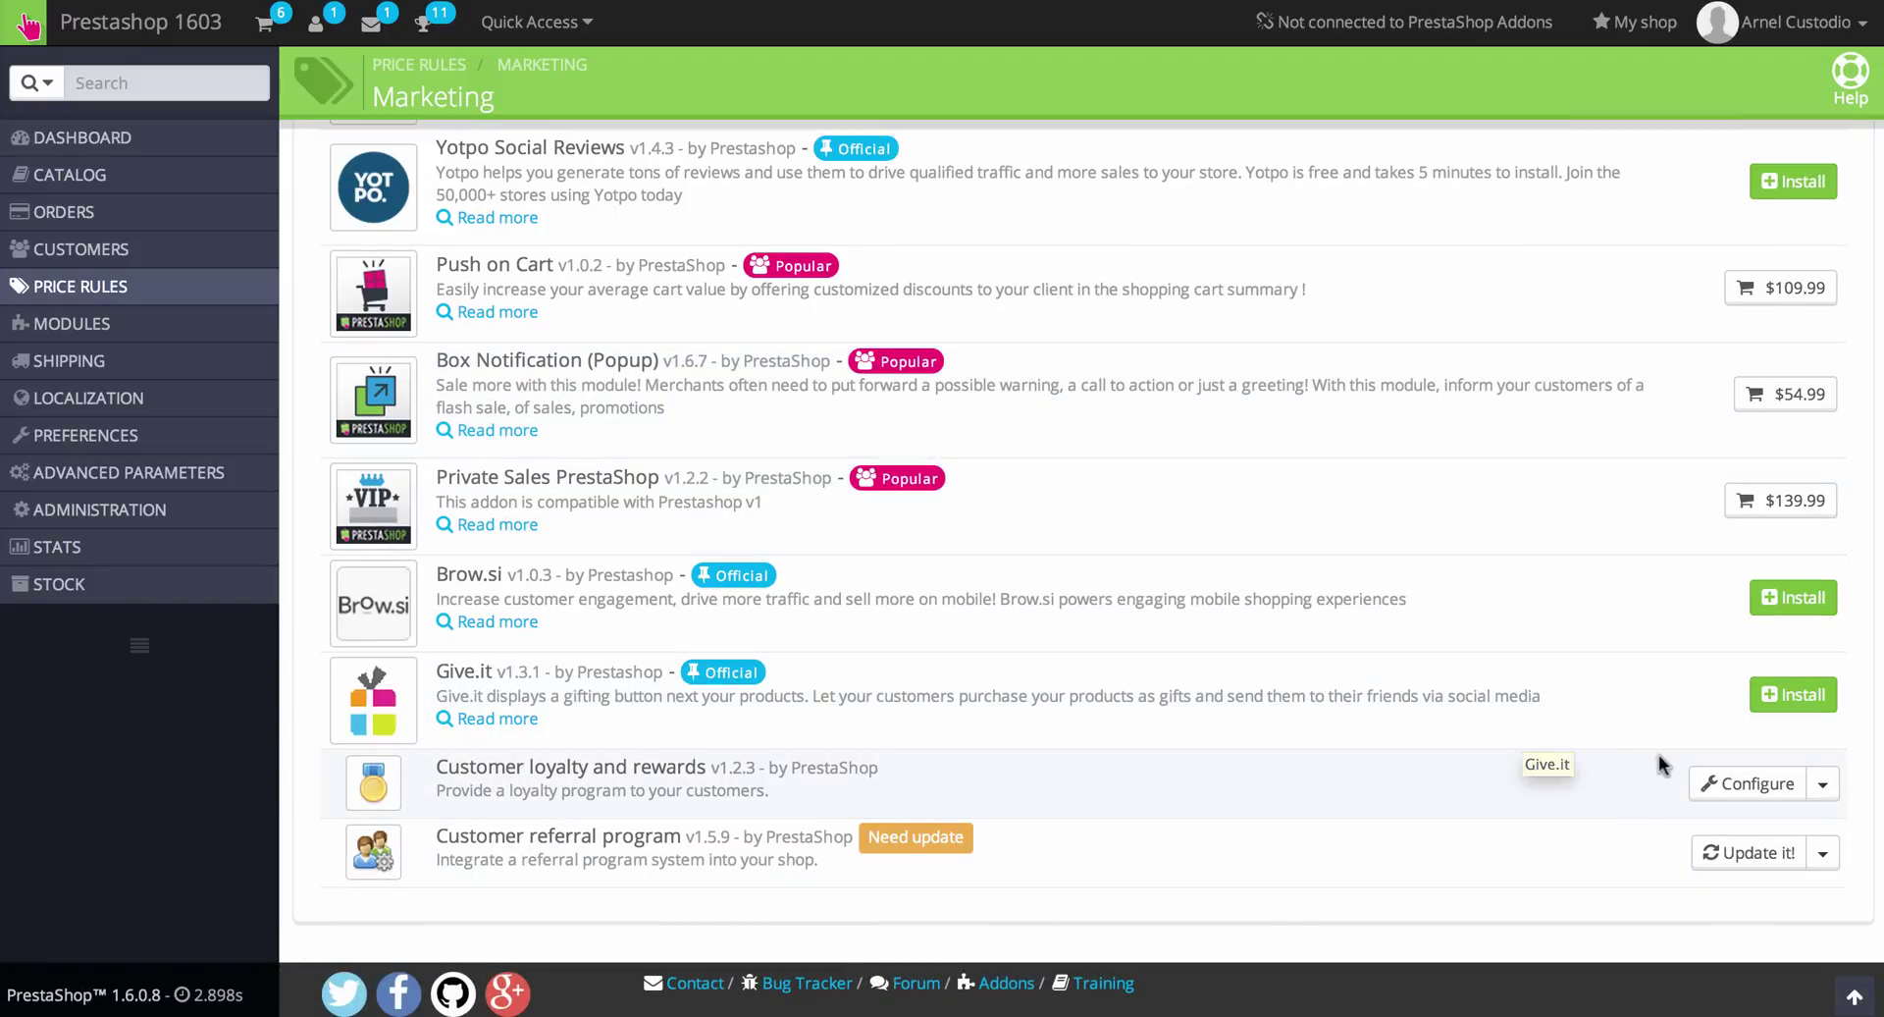
- Open the loyalty module's settings and review validity period, 'Loyalty reward' voucher details and minimum amount
left_click(1749, 783)
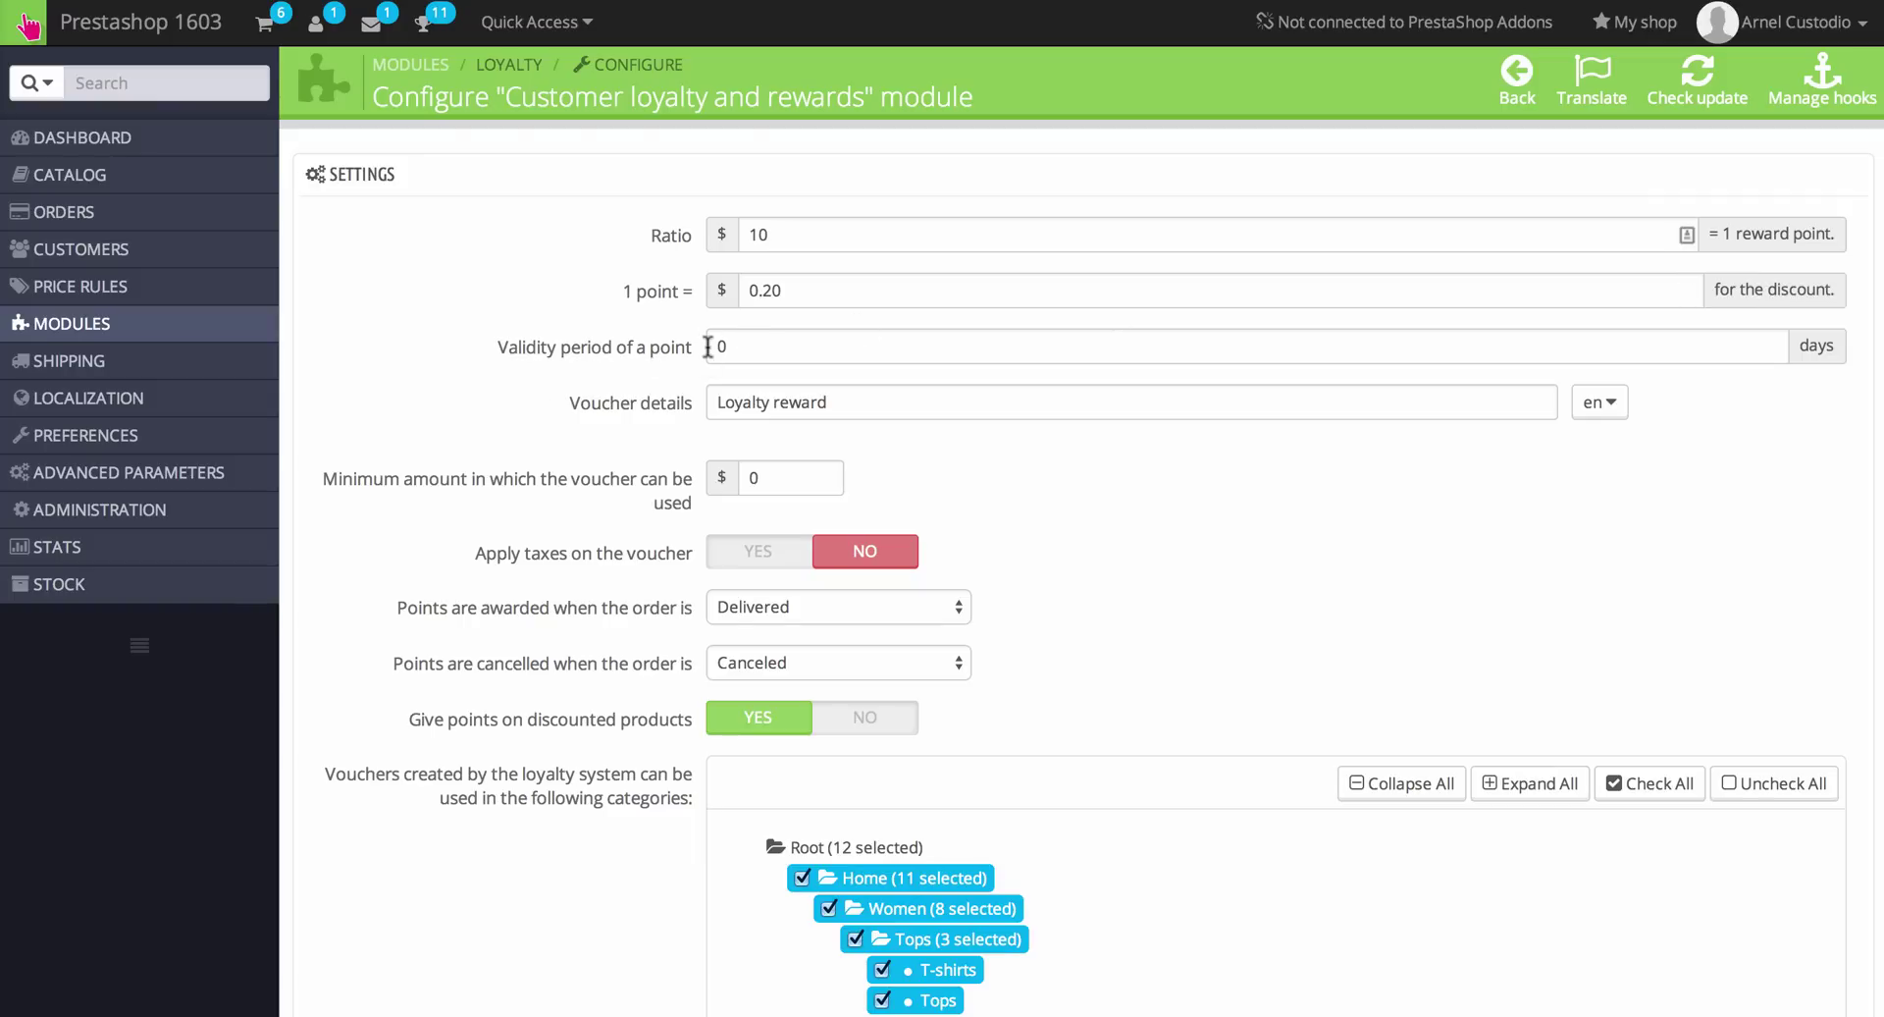
double_click(767, 349)
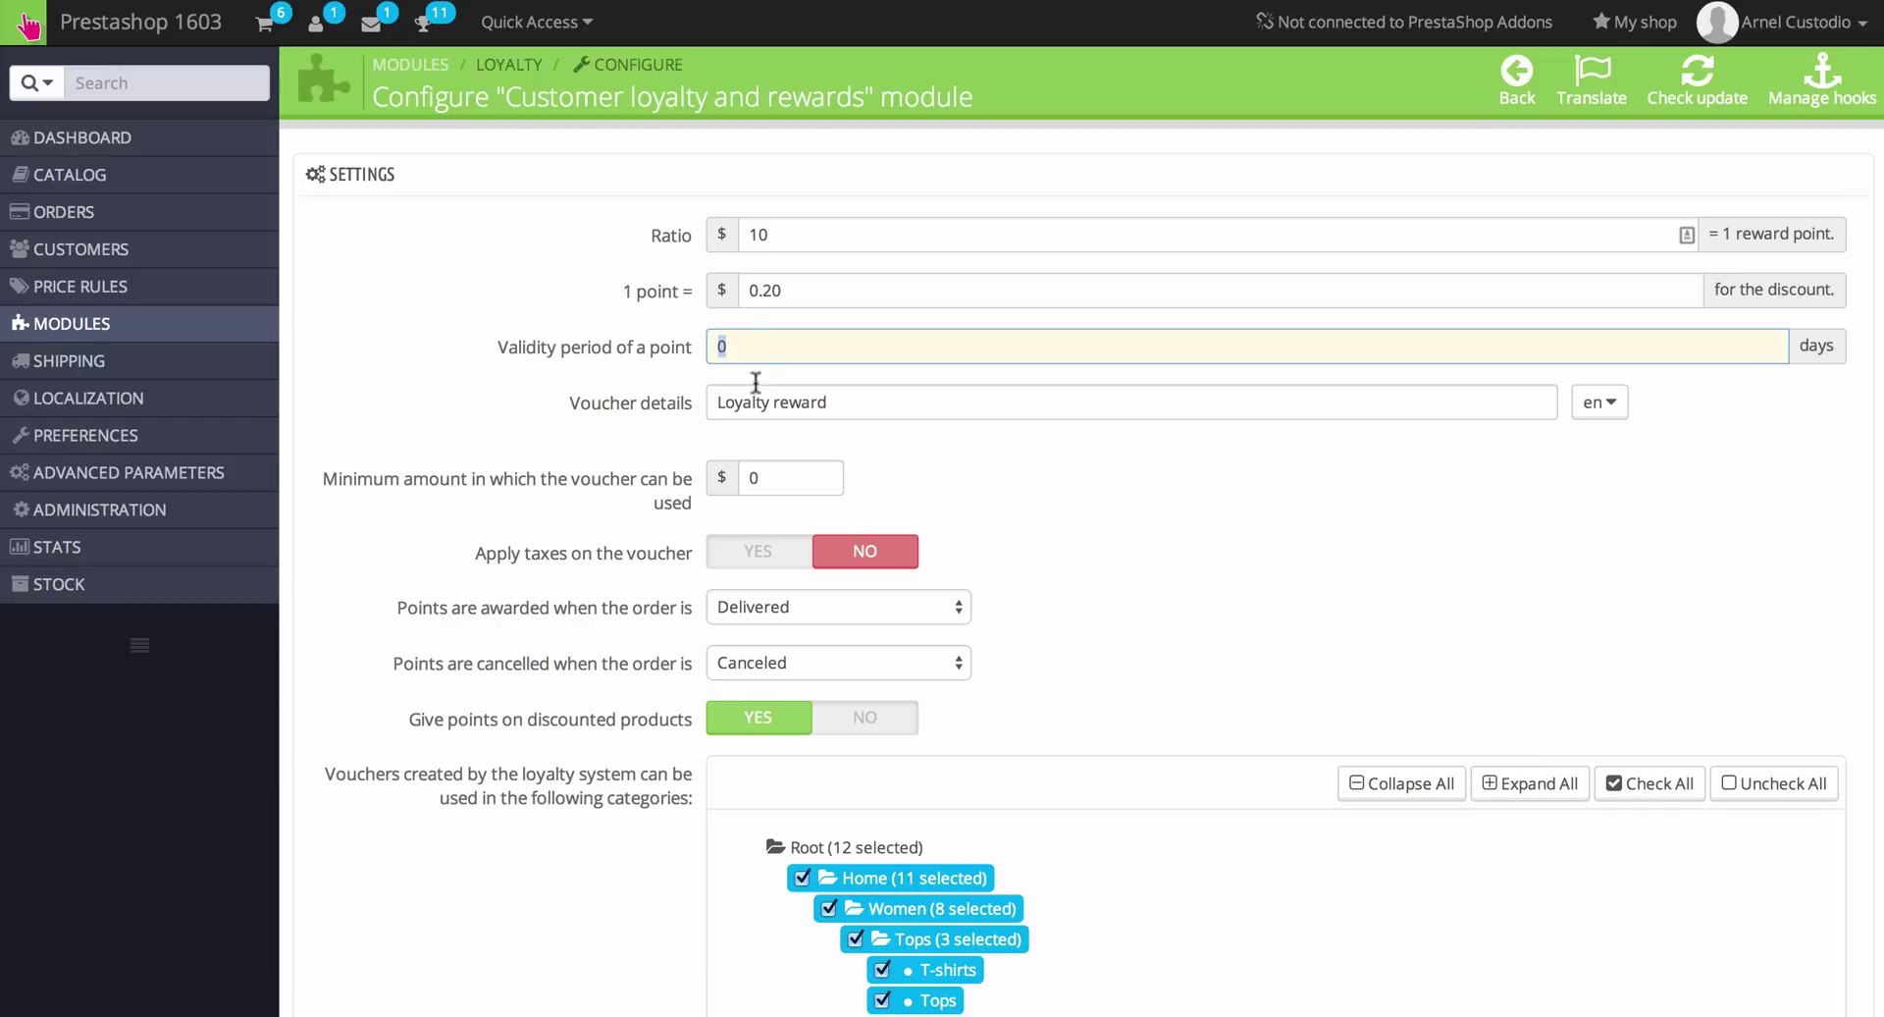
left_click(854, 402)
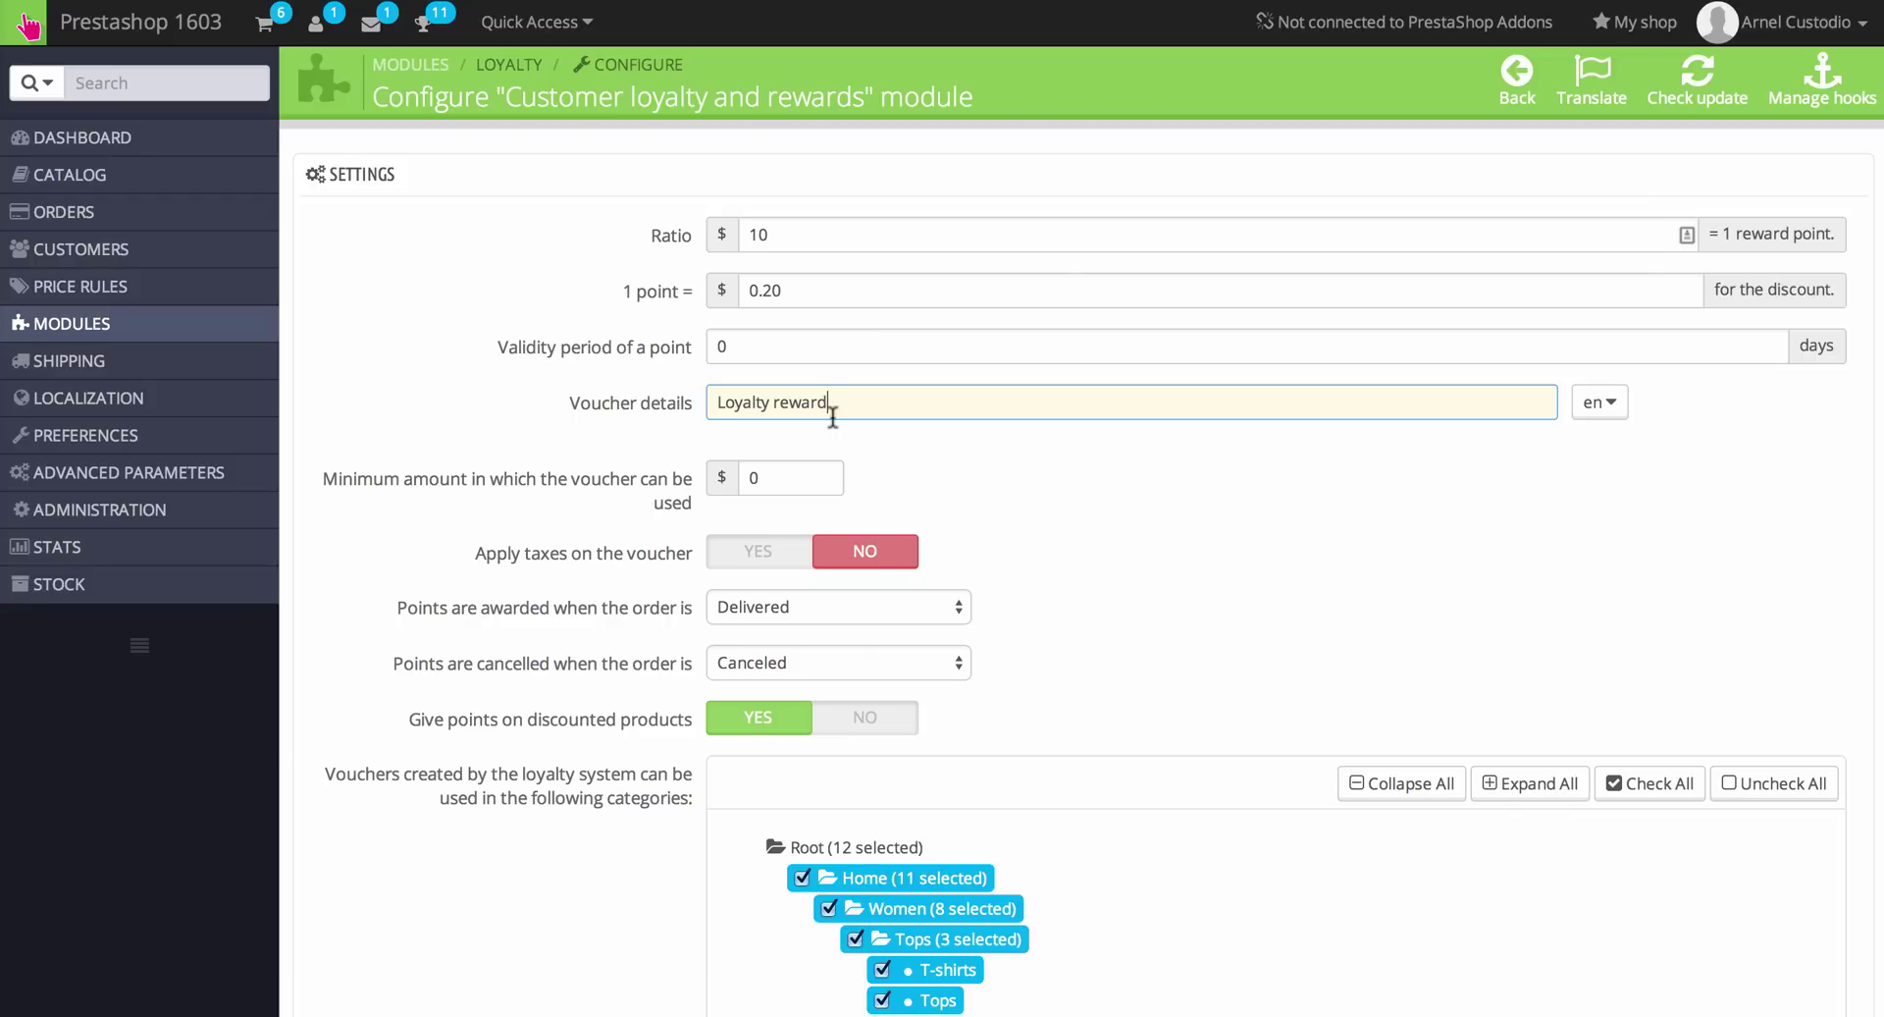
left_click(799, 487)
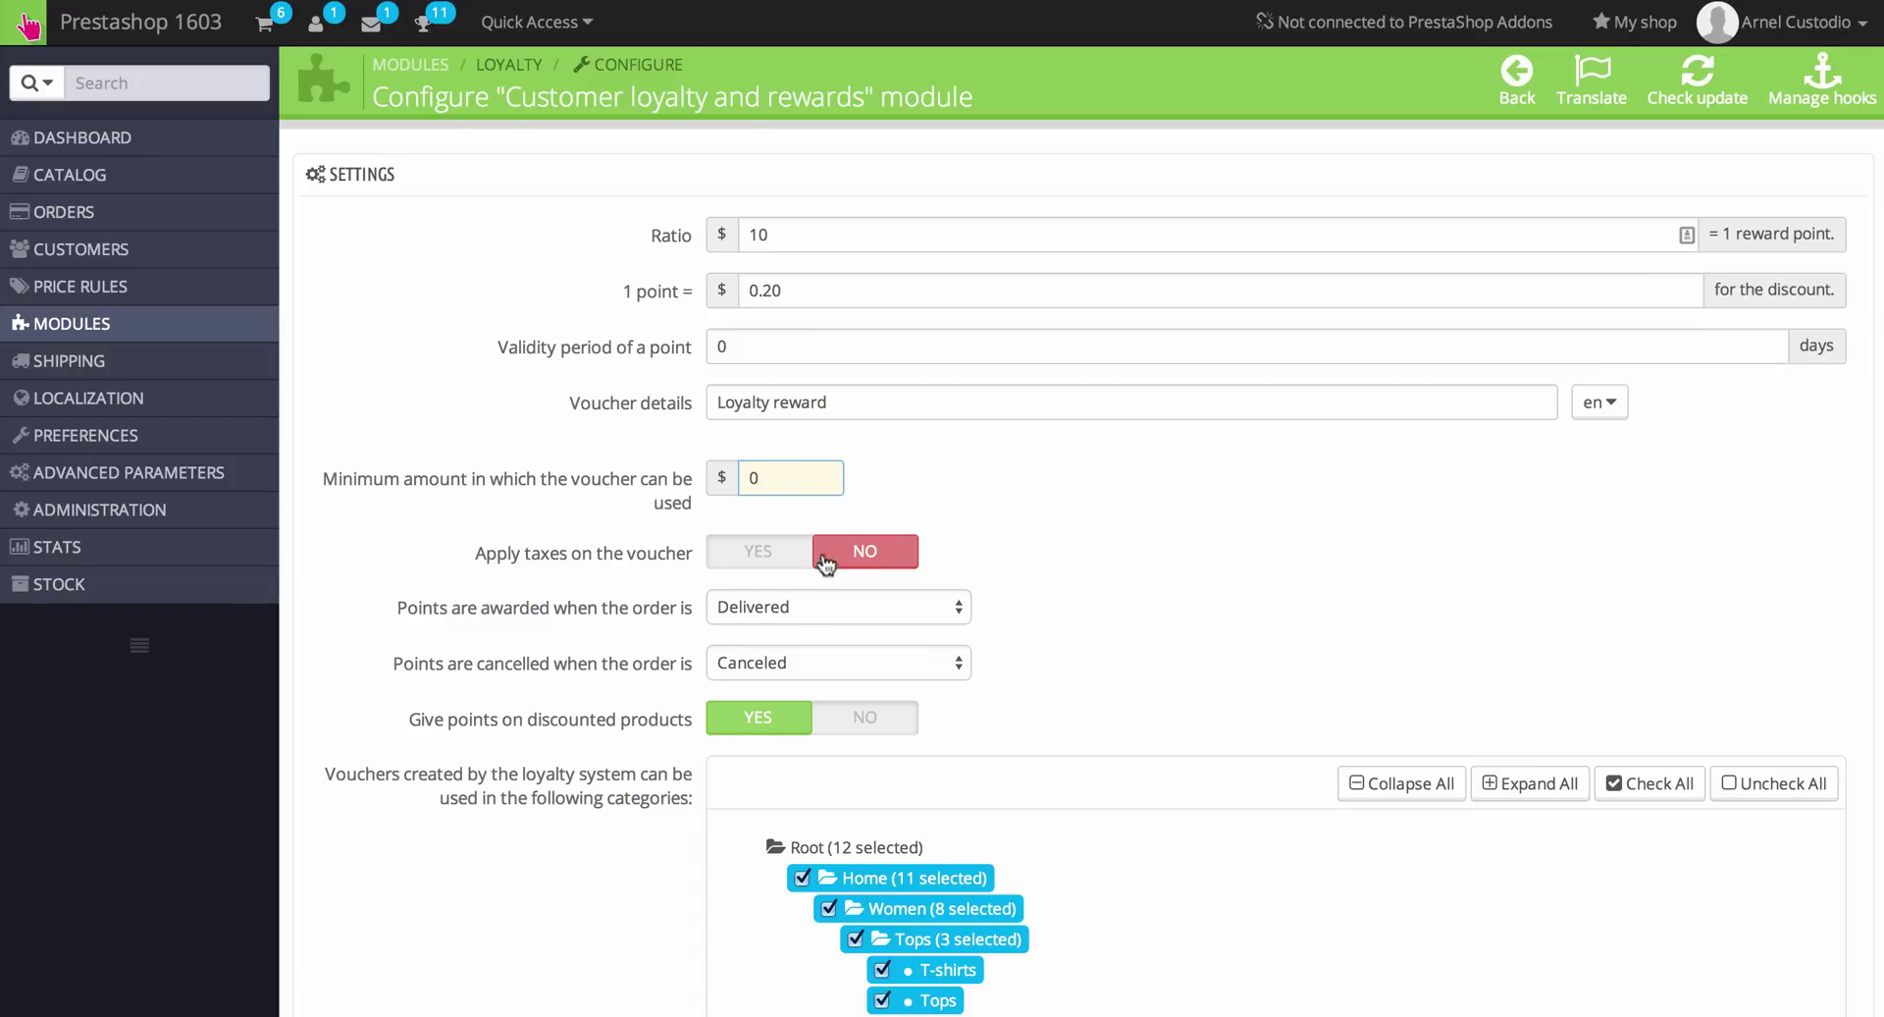
scroll(1099, 487, "down", 1)
scroll(1034, 540, "down", 1)
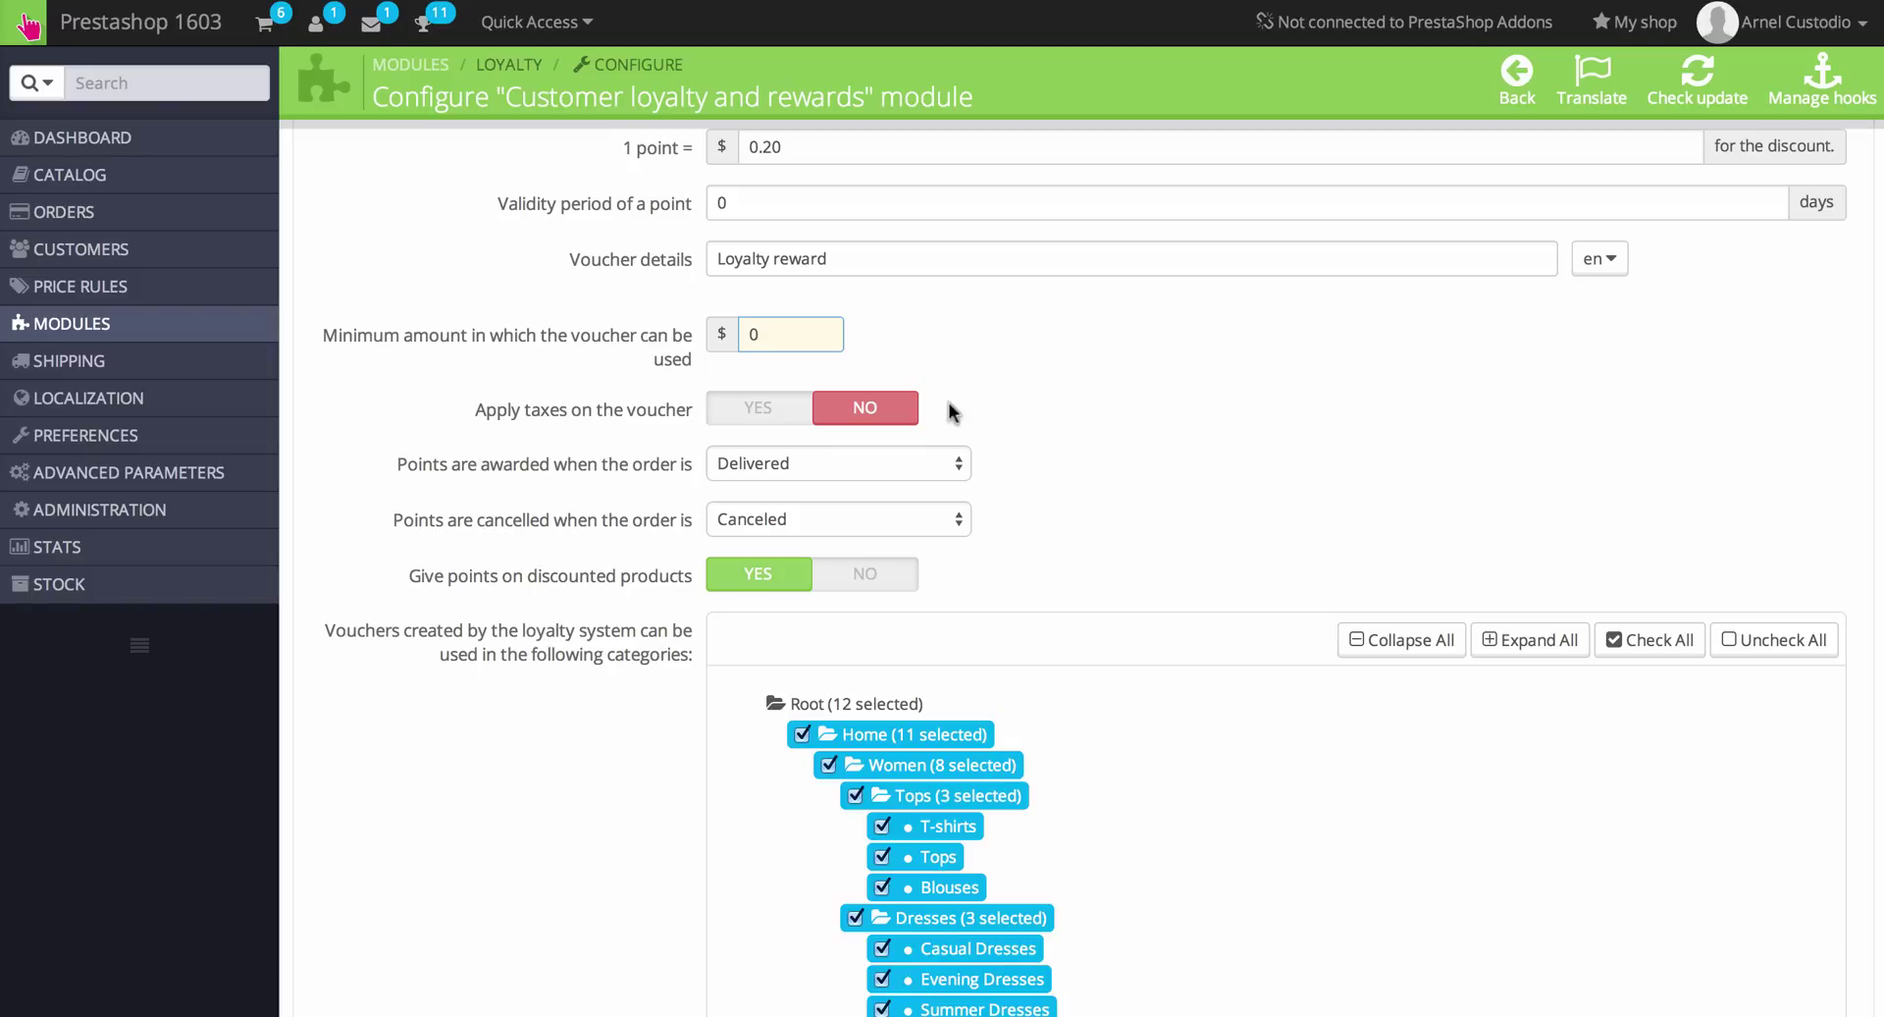
scroll(1267, 263, "down", 1)
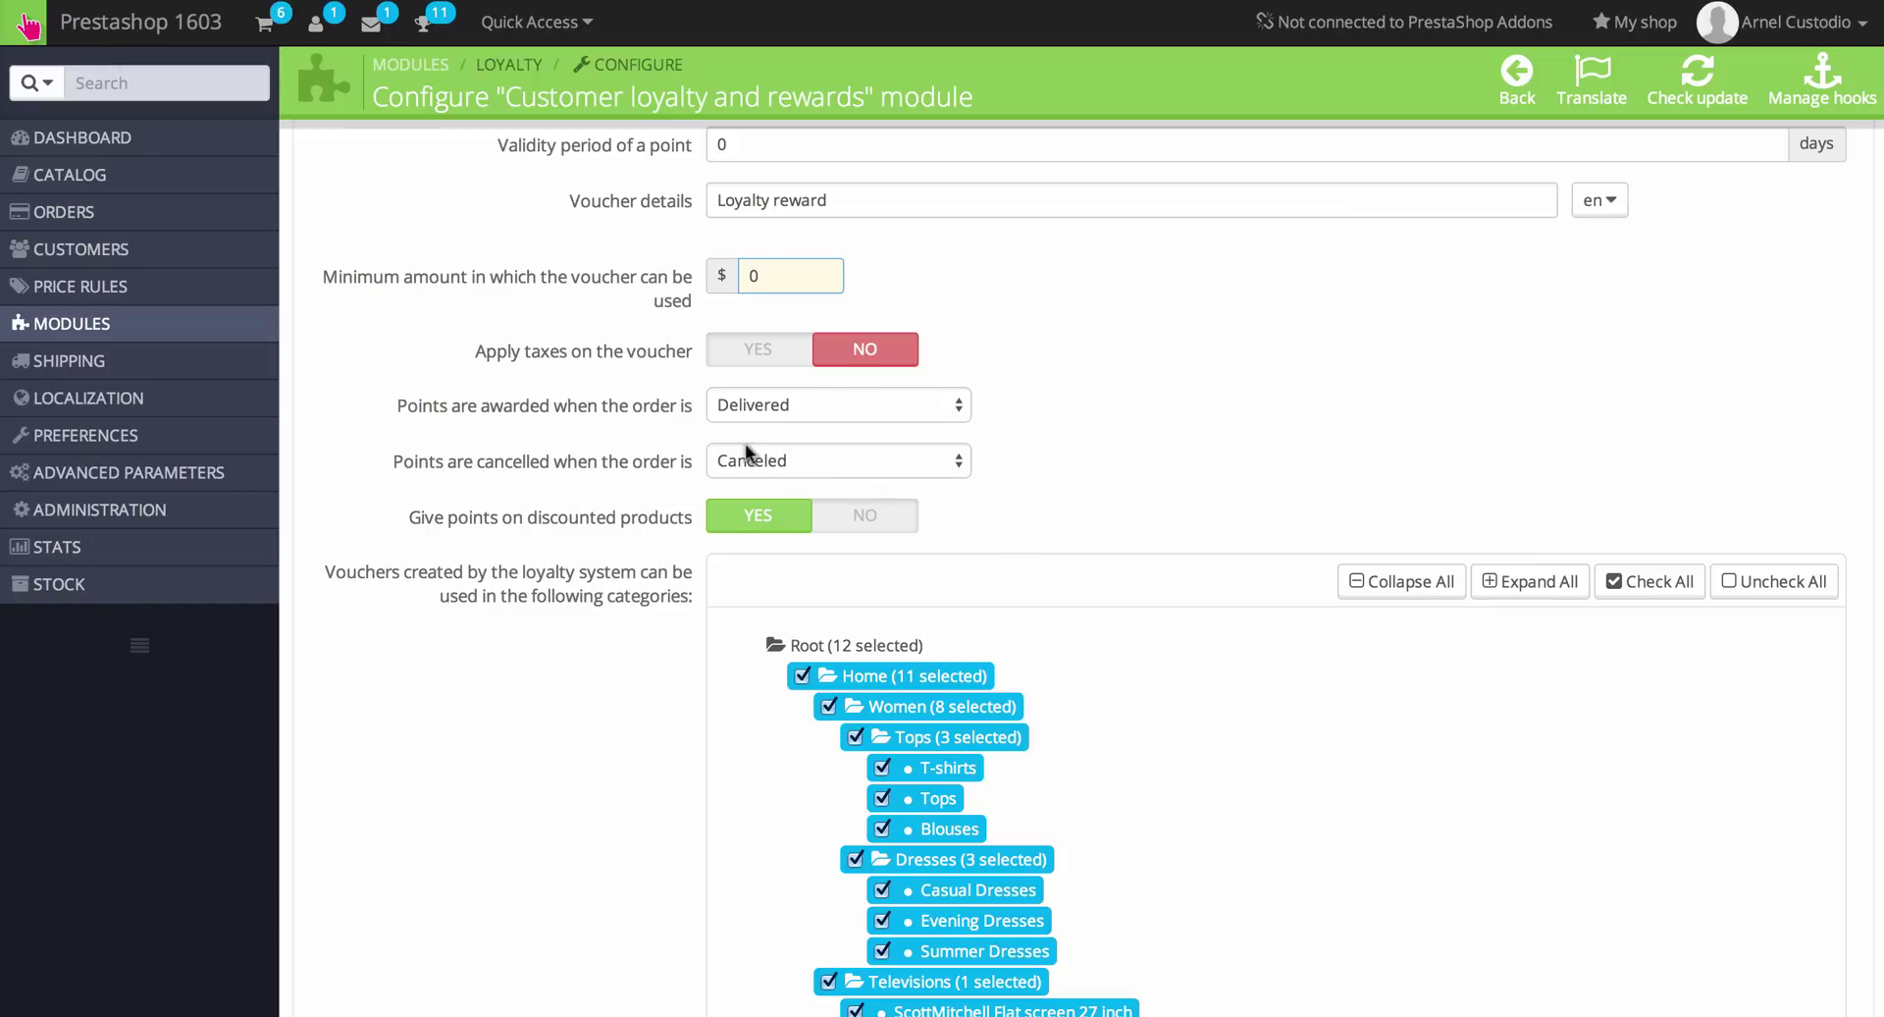
left_click(956, 408)
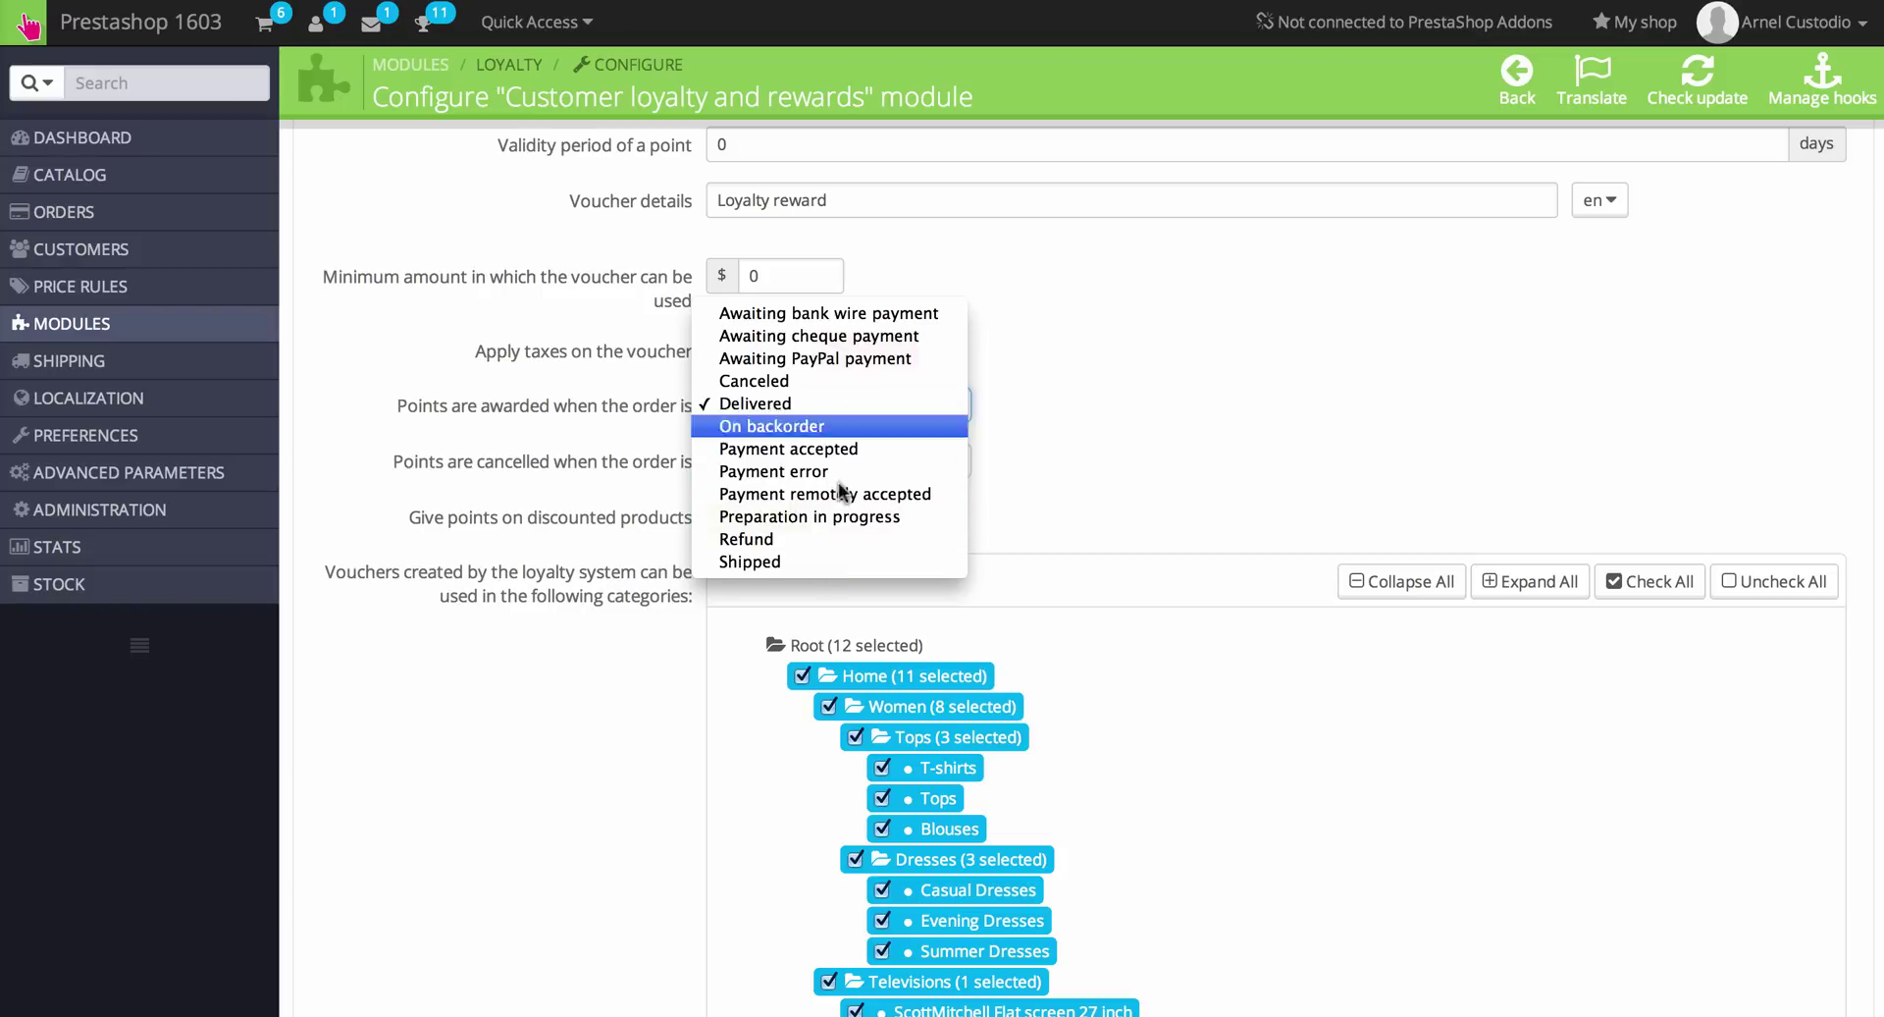
left_click(1502, 310)
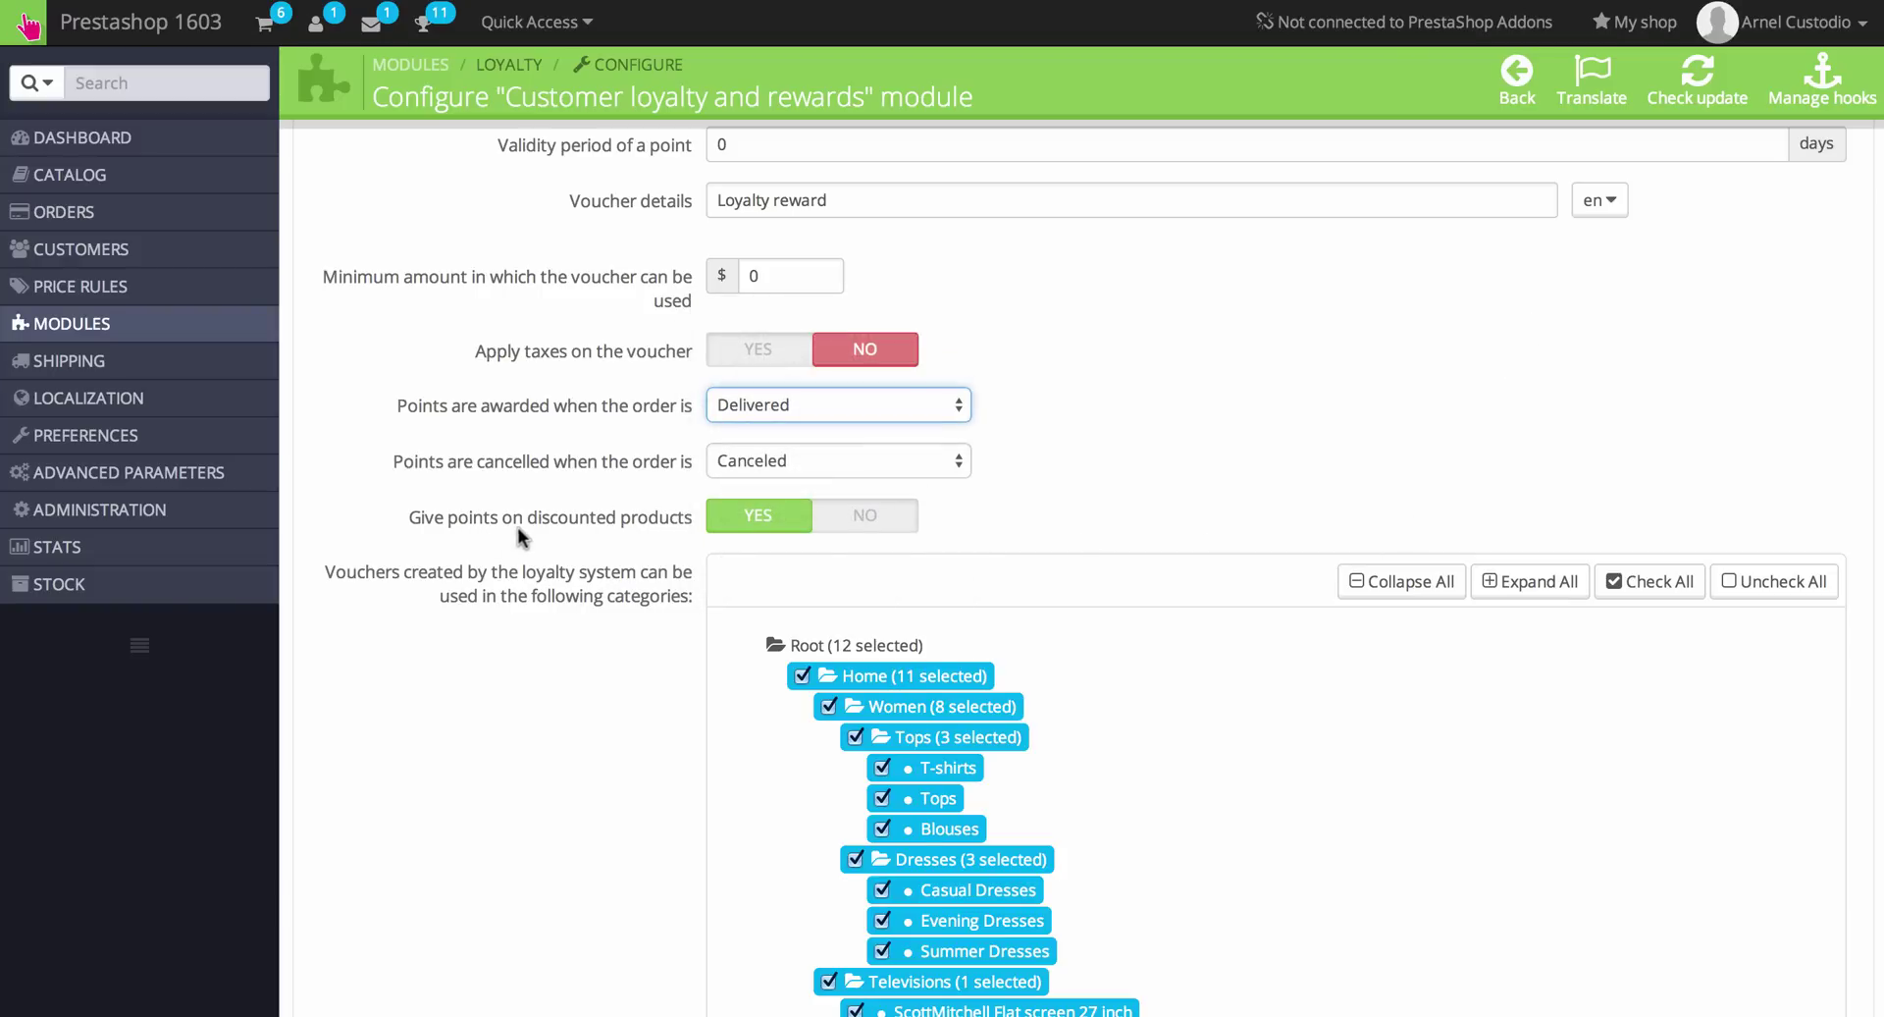
left_click(876, 530)
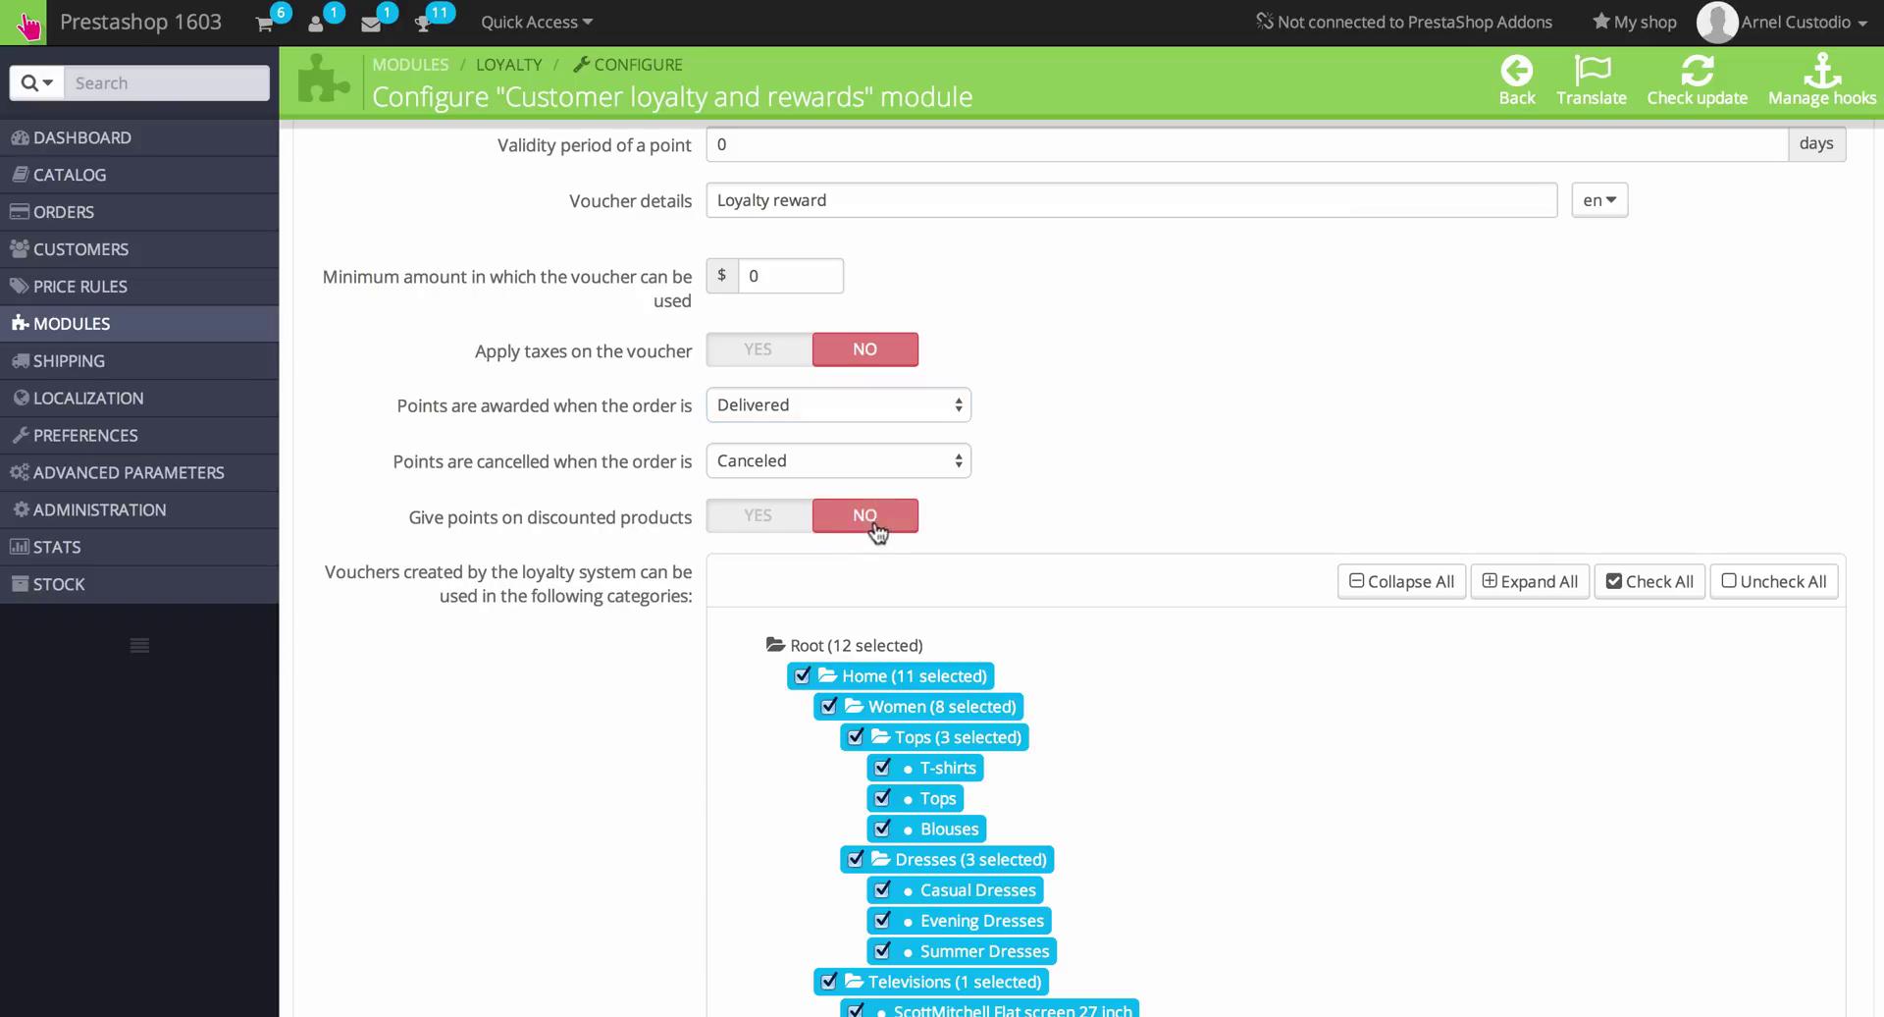
left_click(766, 531)
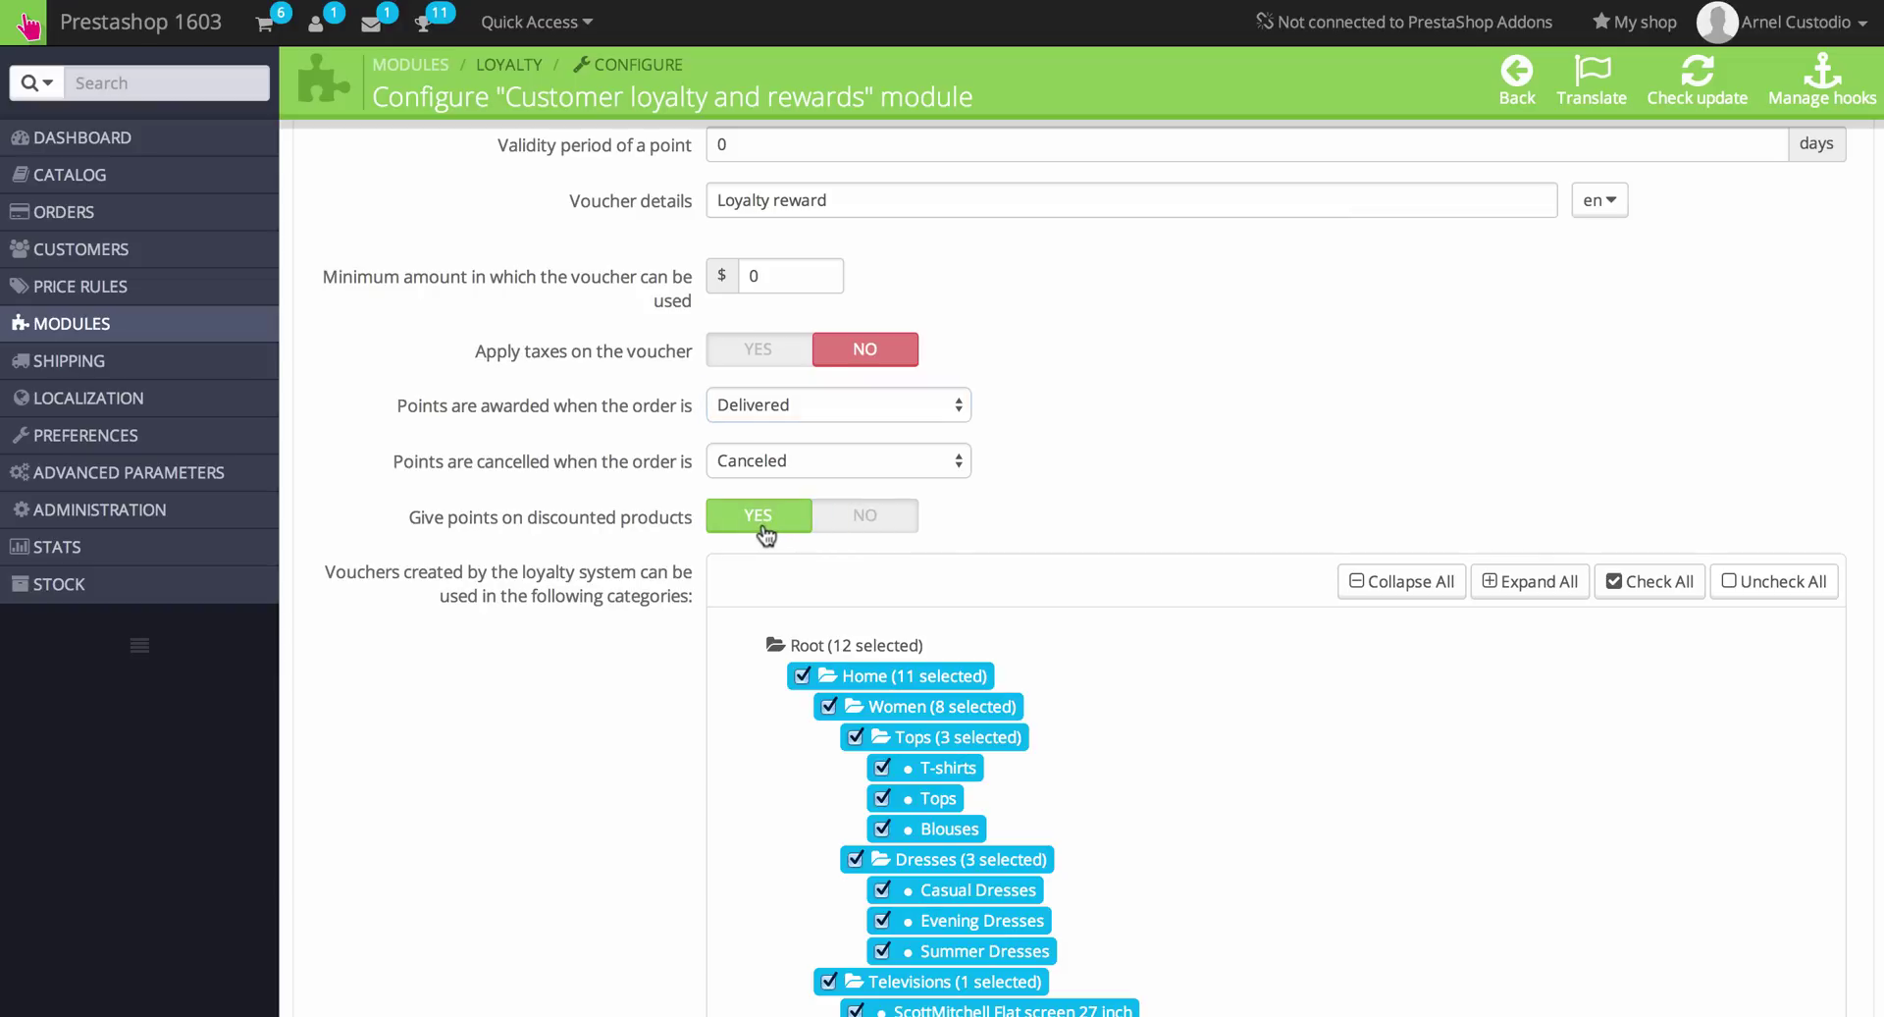
- Uncheck and recheck the Women category so all 12 voucher categories stay selected
scroll(1294, 355, "down", 3)
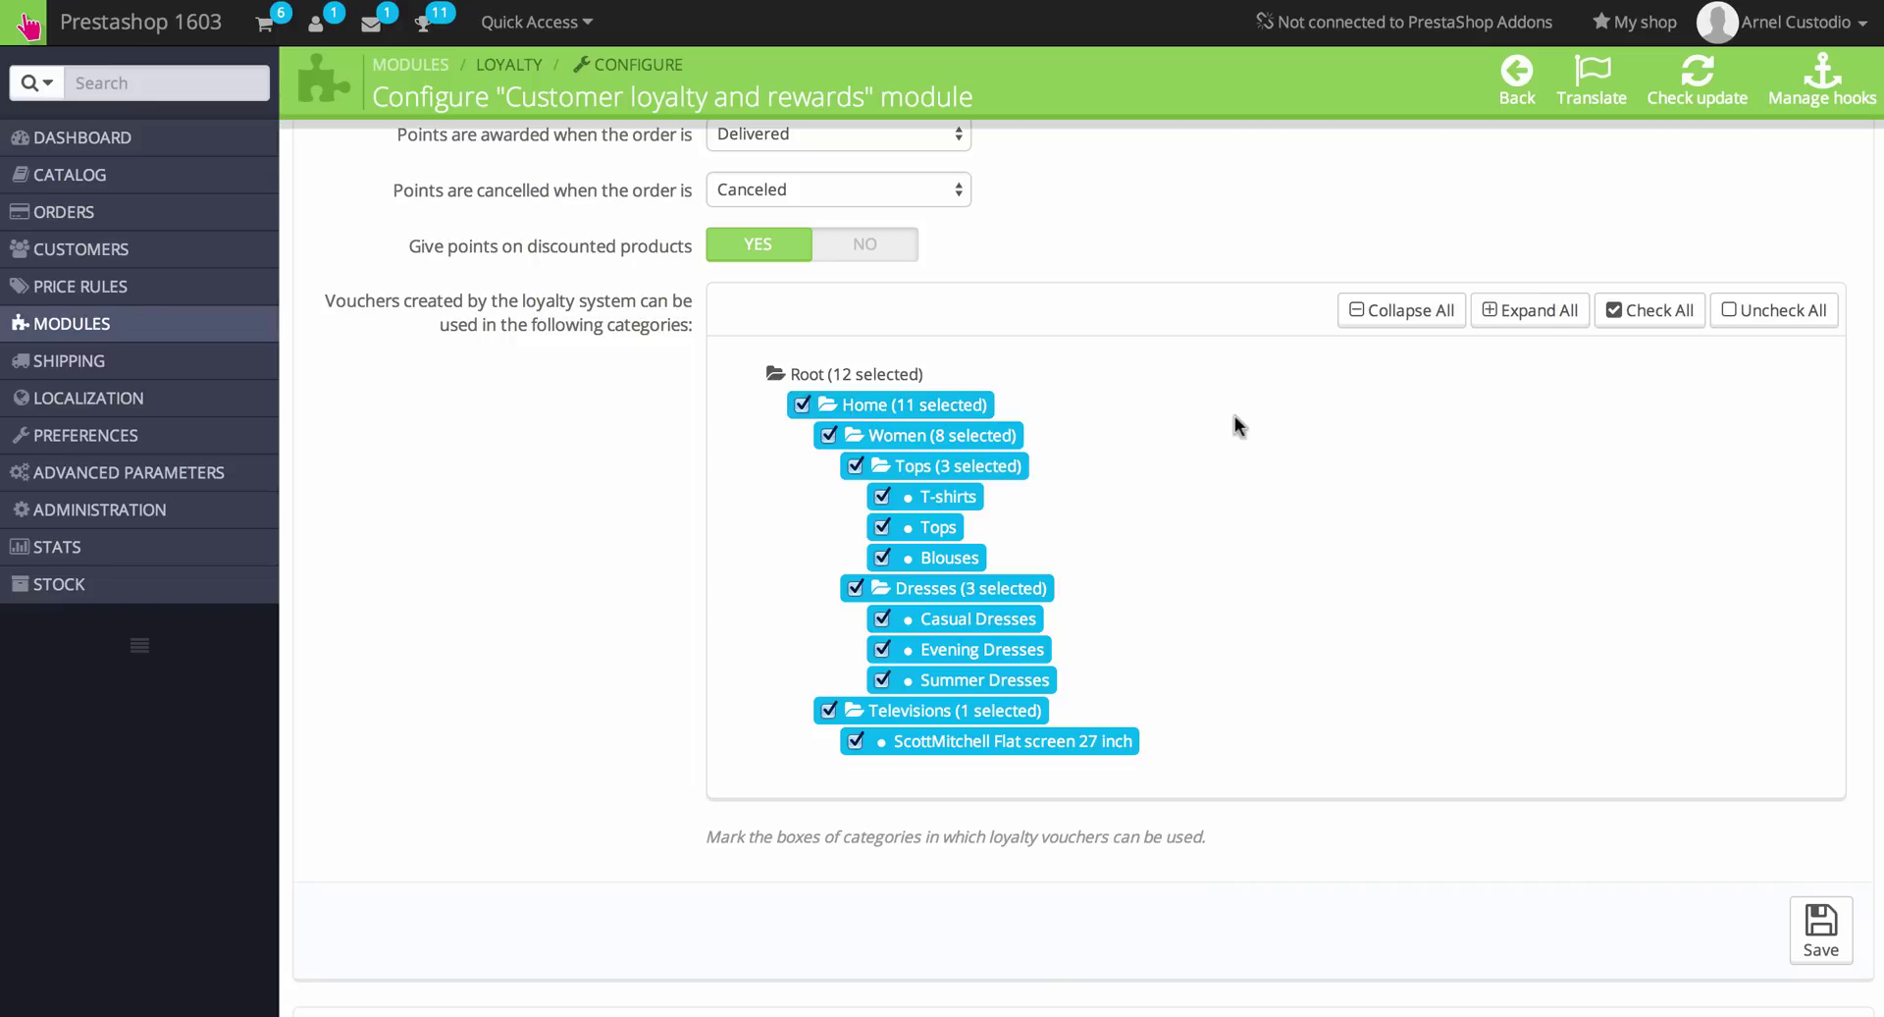
left_click(829, 436)
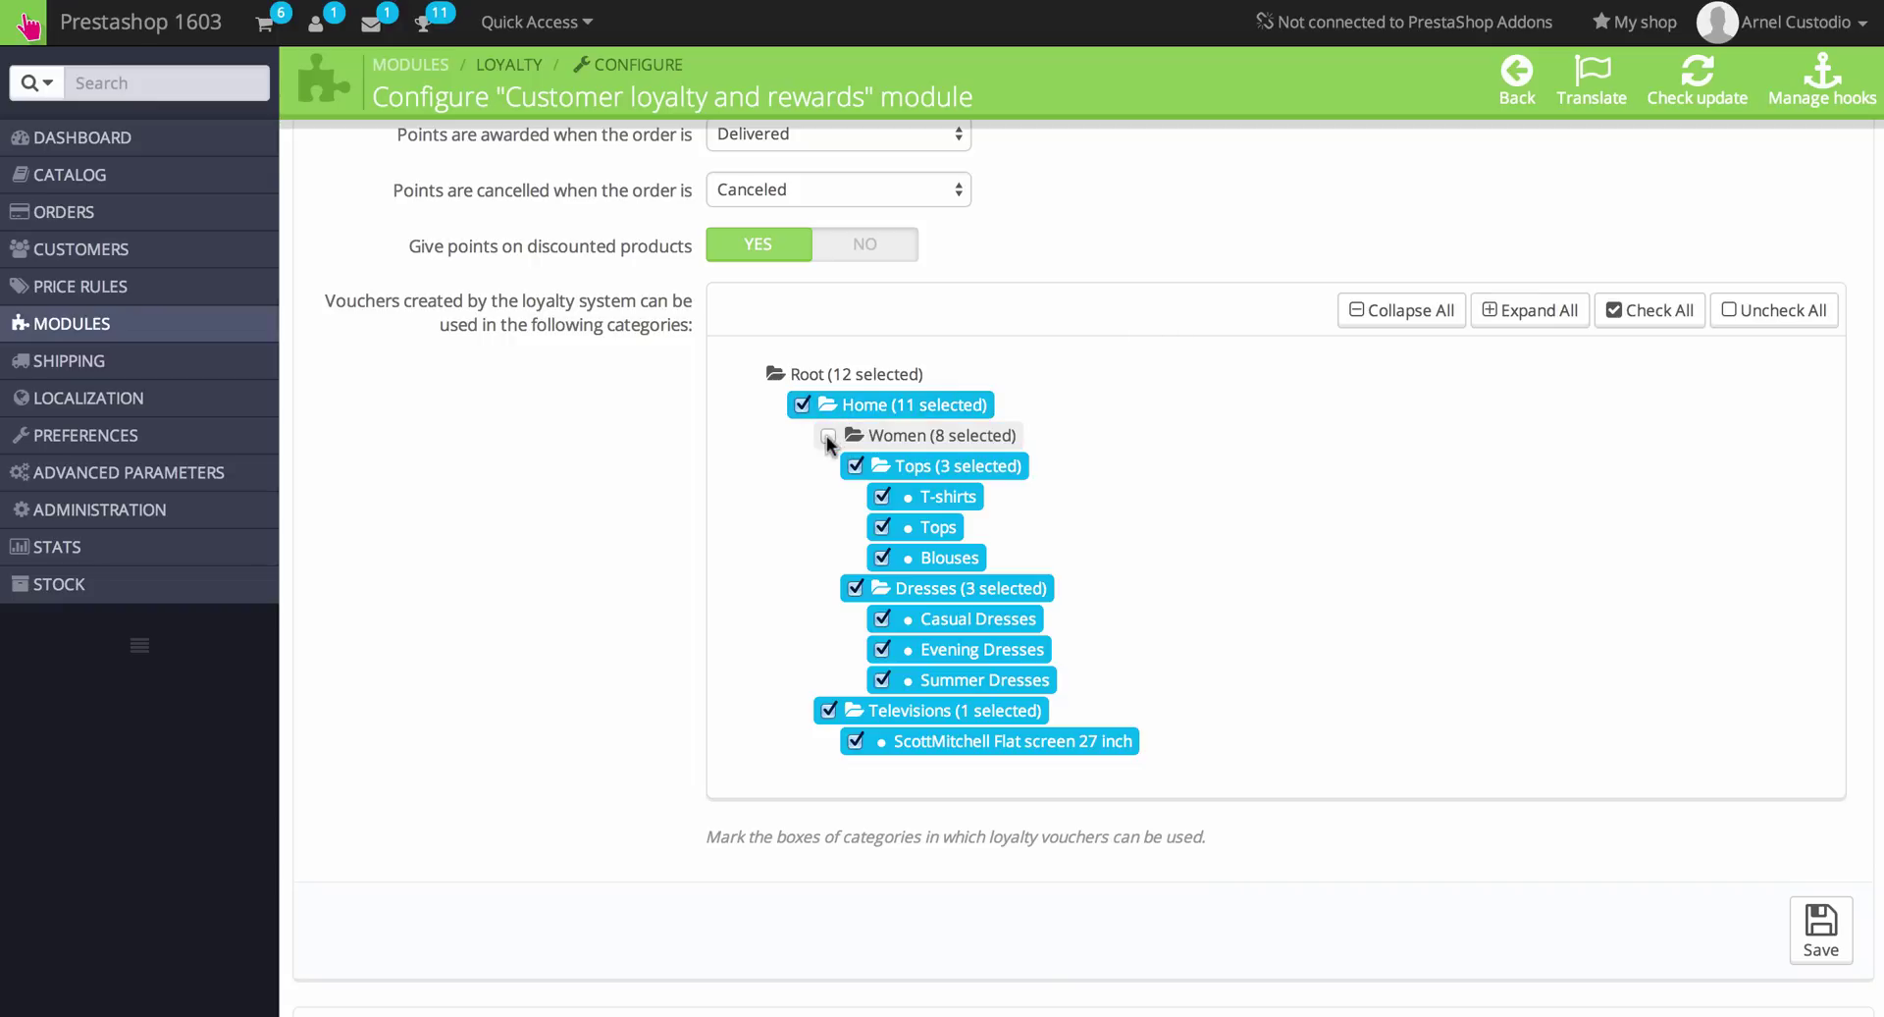
left_click(829, 436)
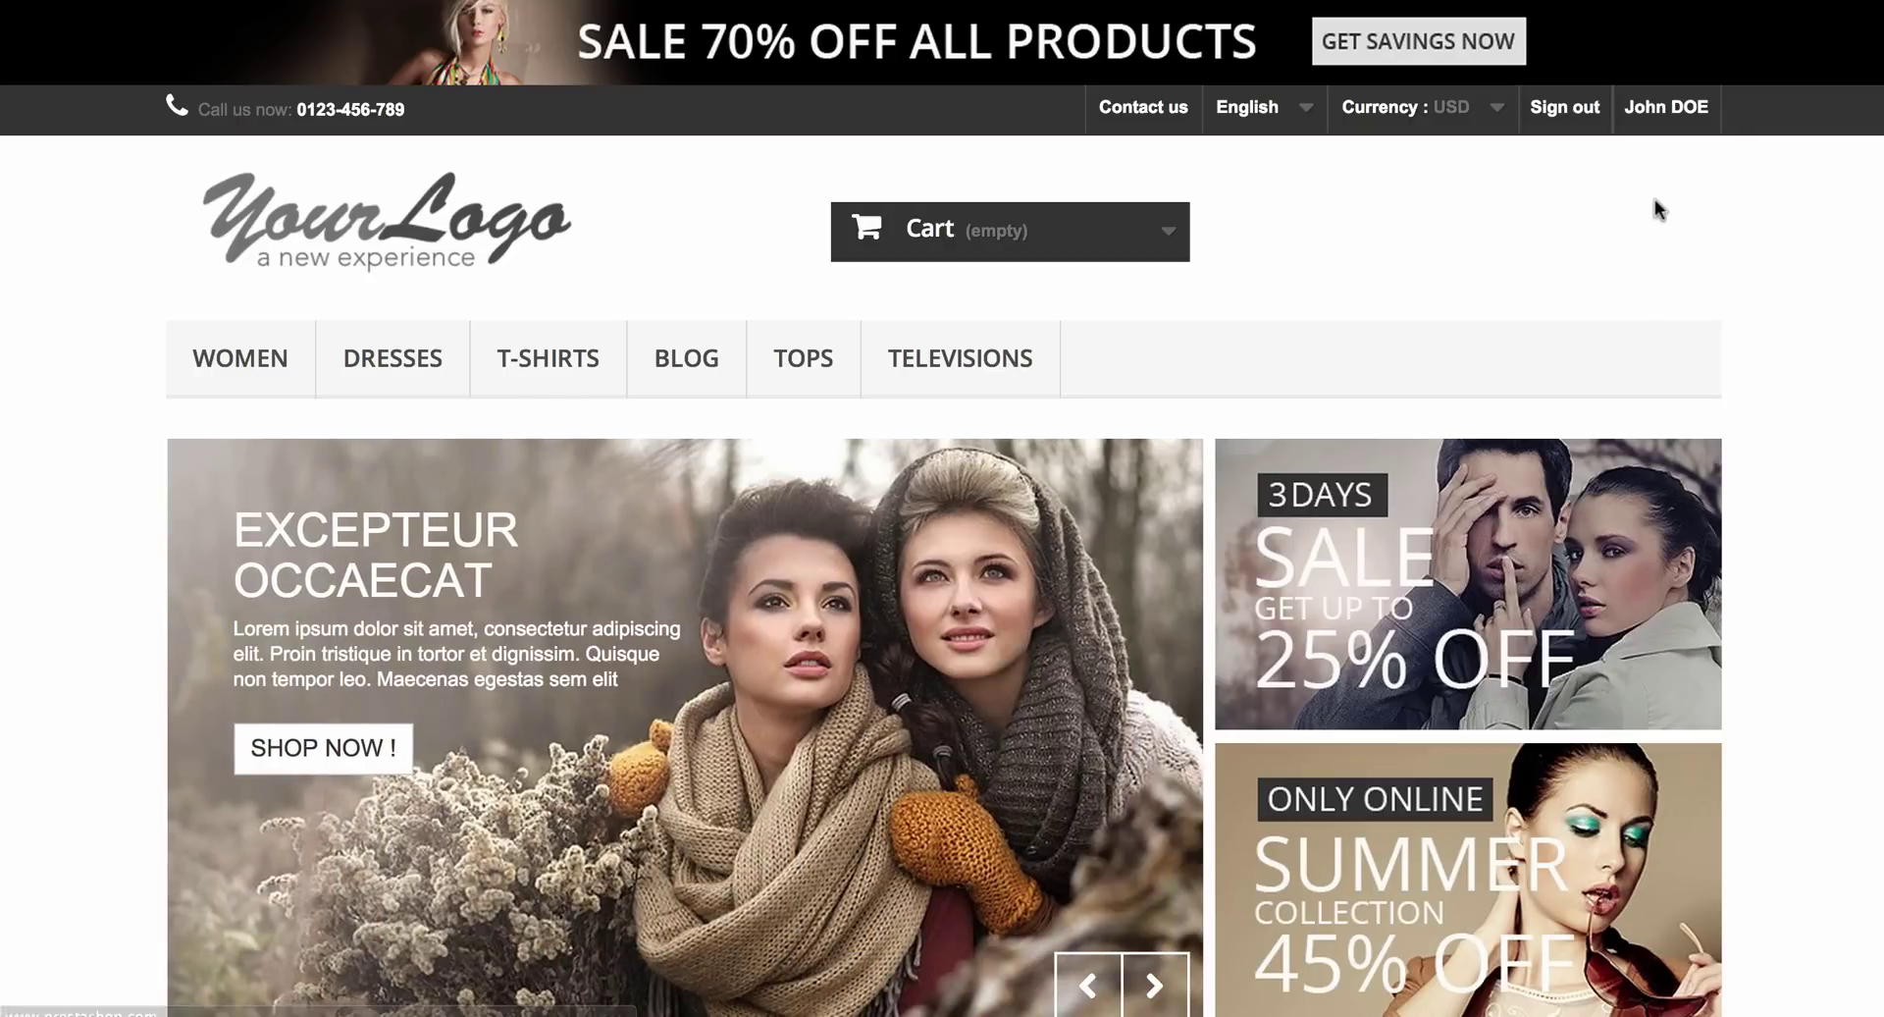
- Browse to the storefront's T-shirts category from the top menu and sidebar
scroll(1358, 181, "down", 1)
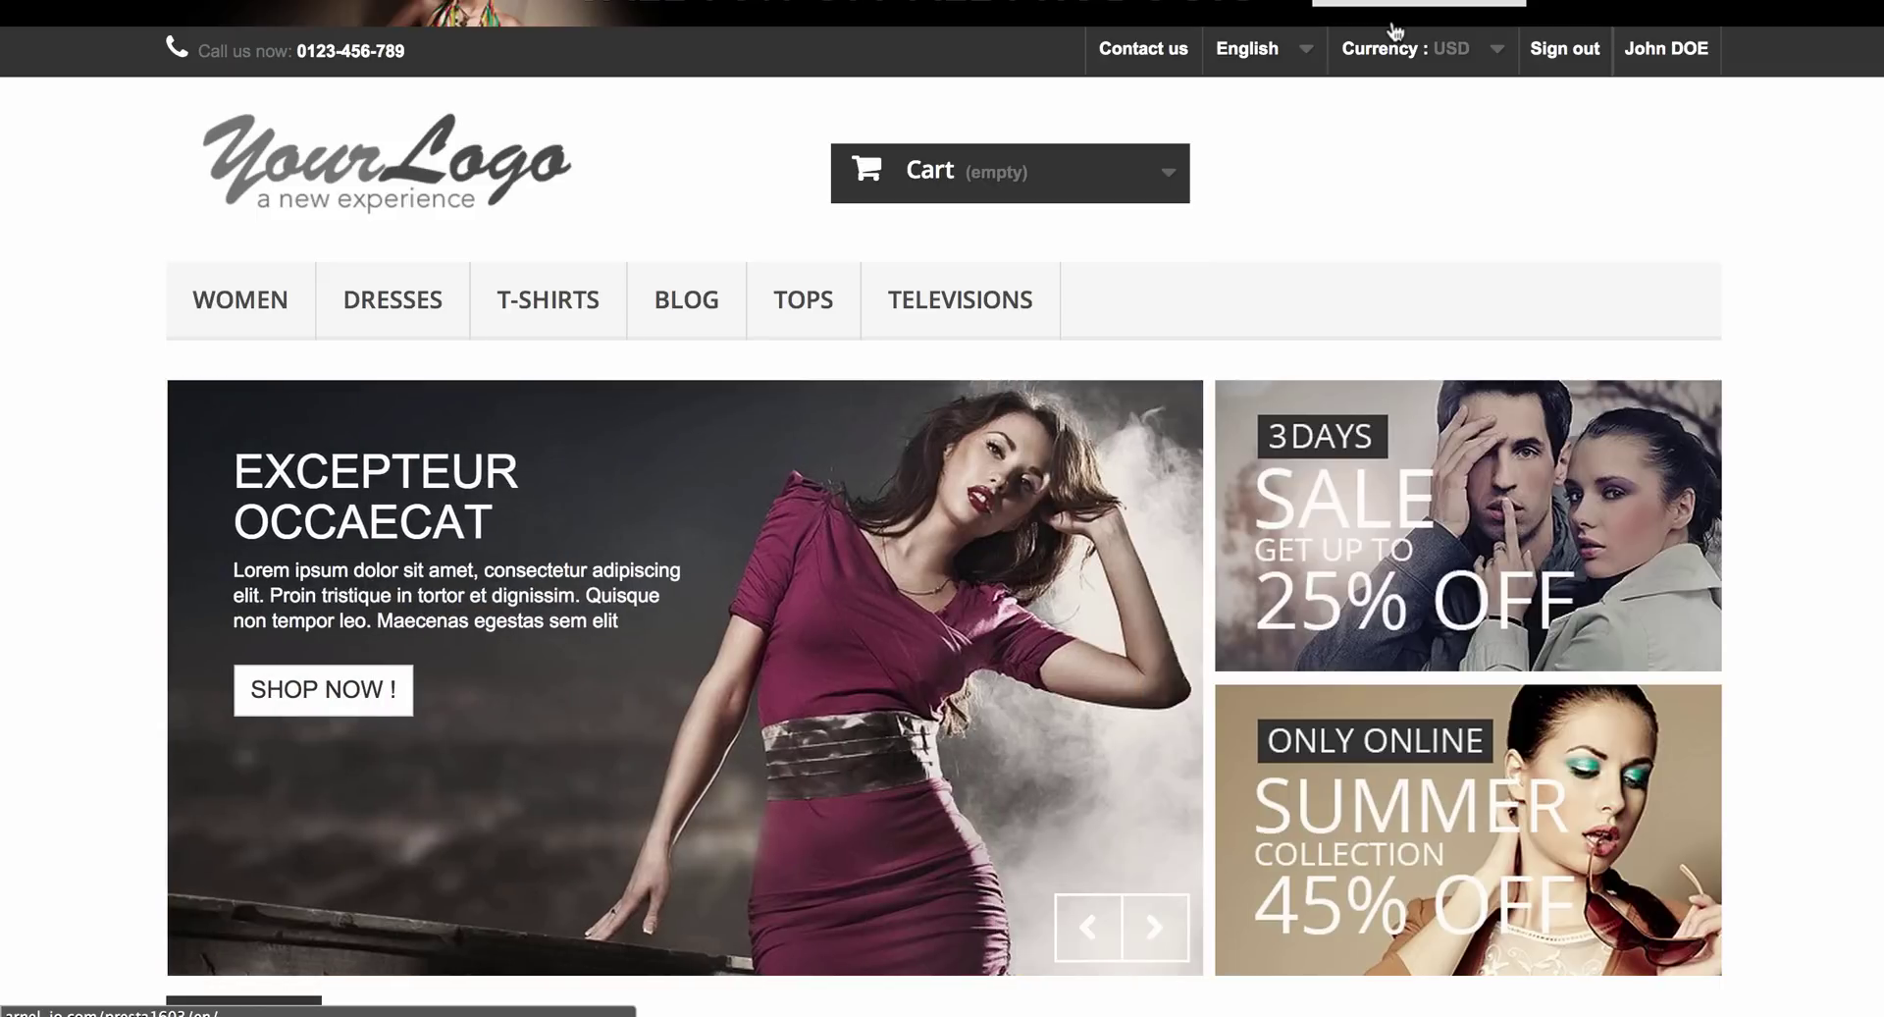
mouse_move(370, 307)
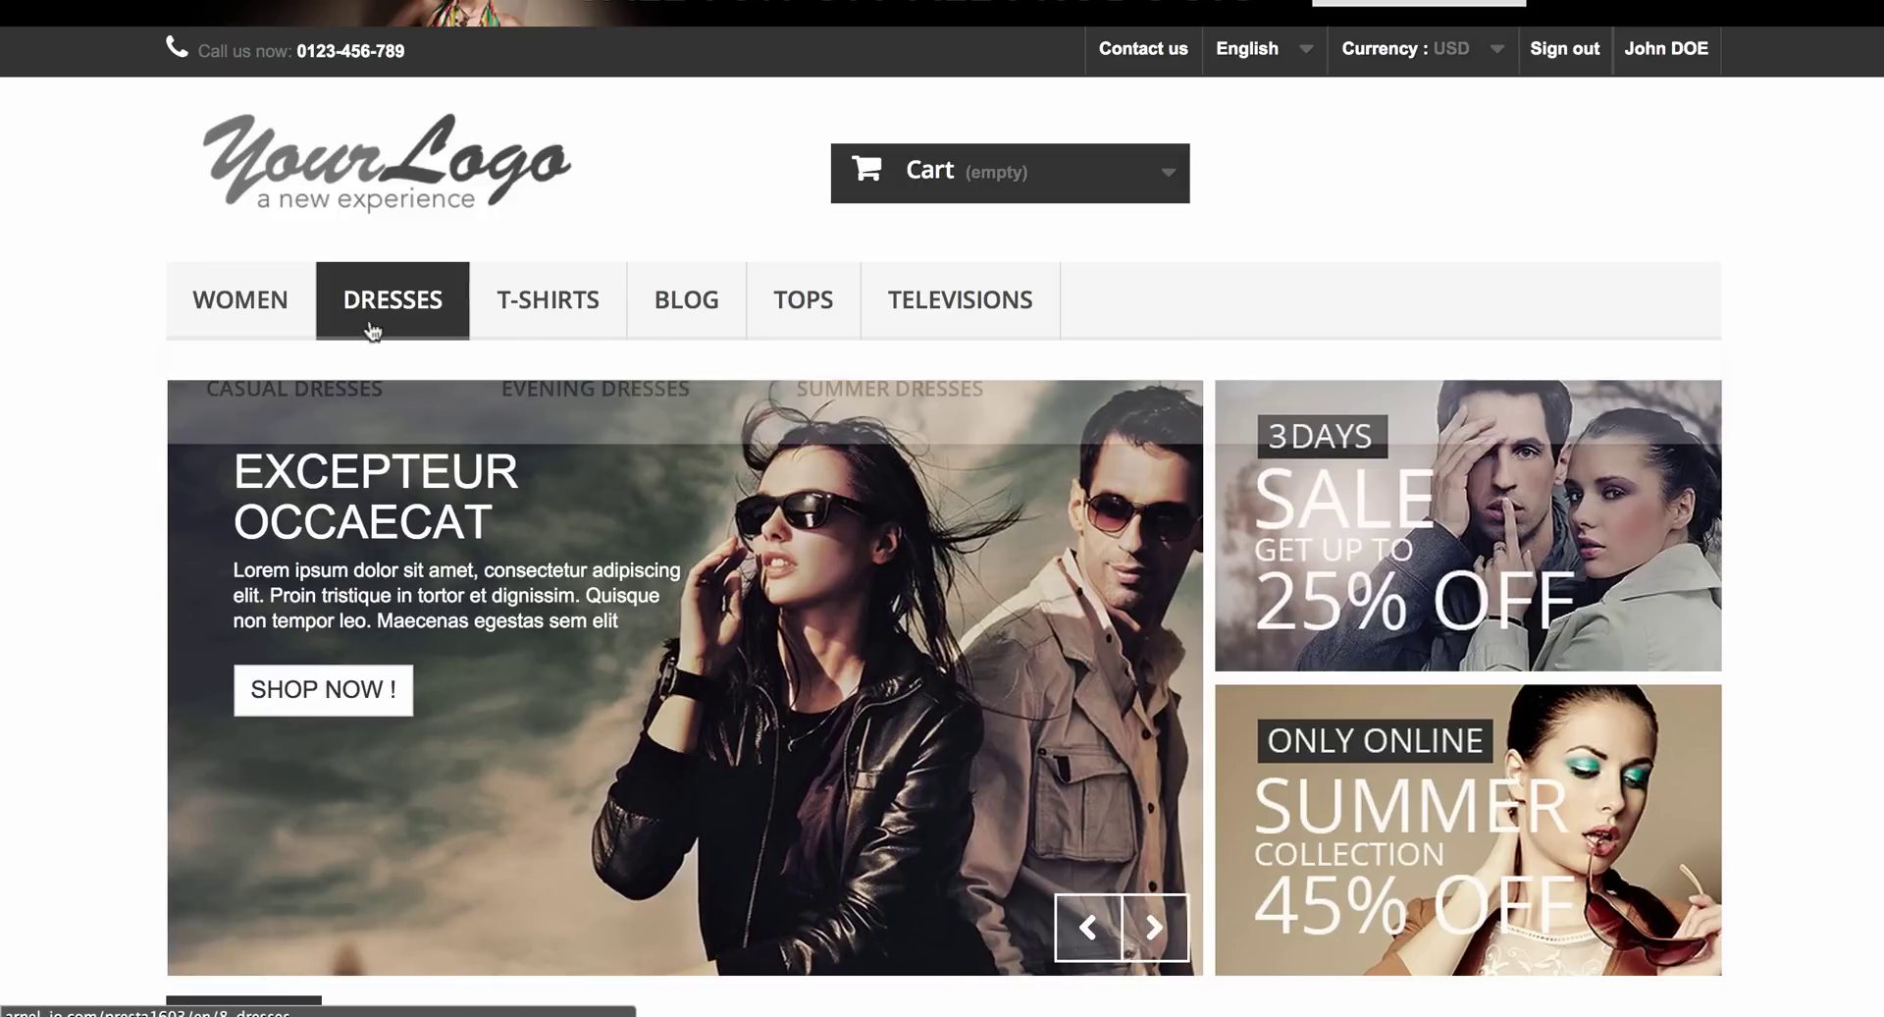
left_click(550, 312)
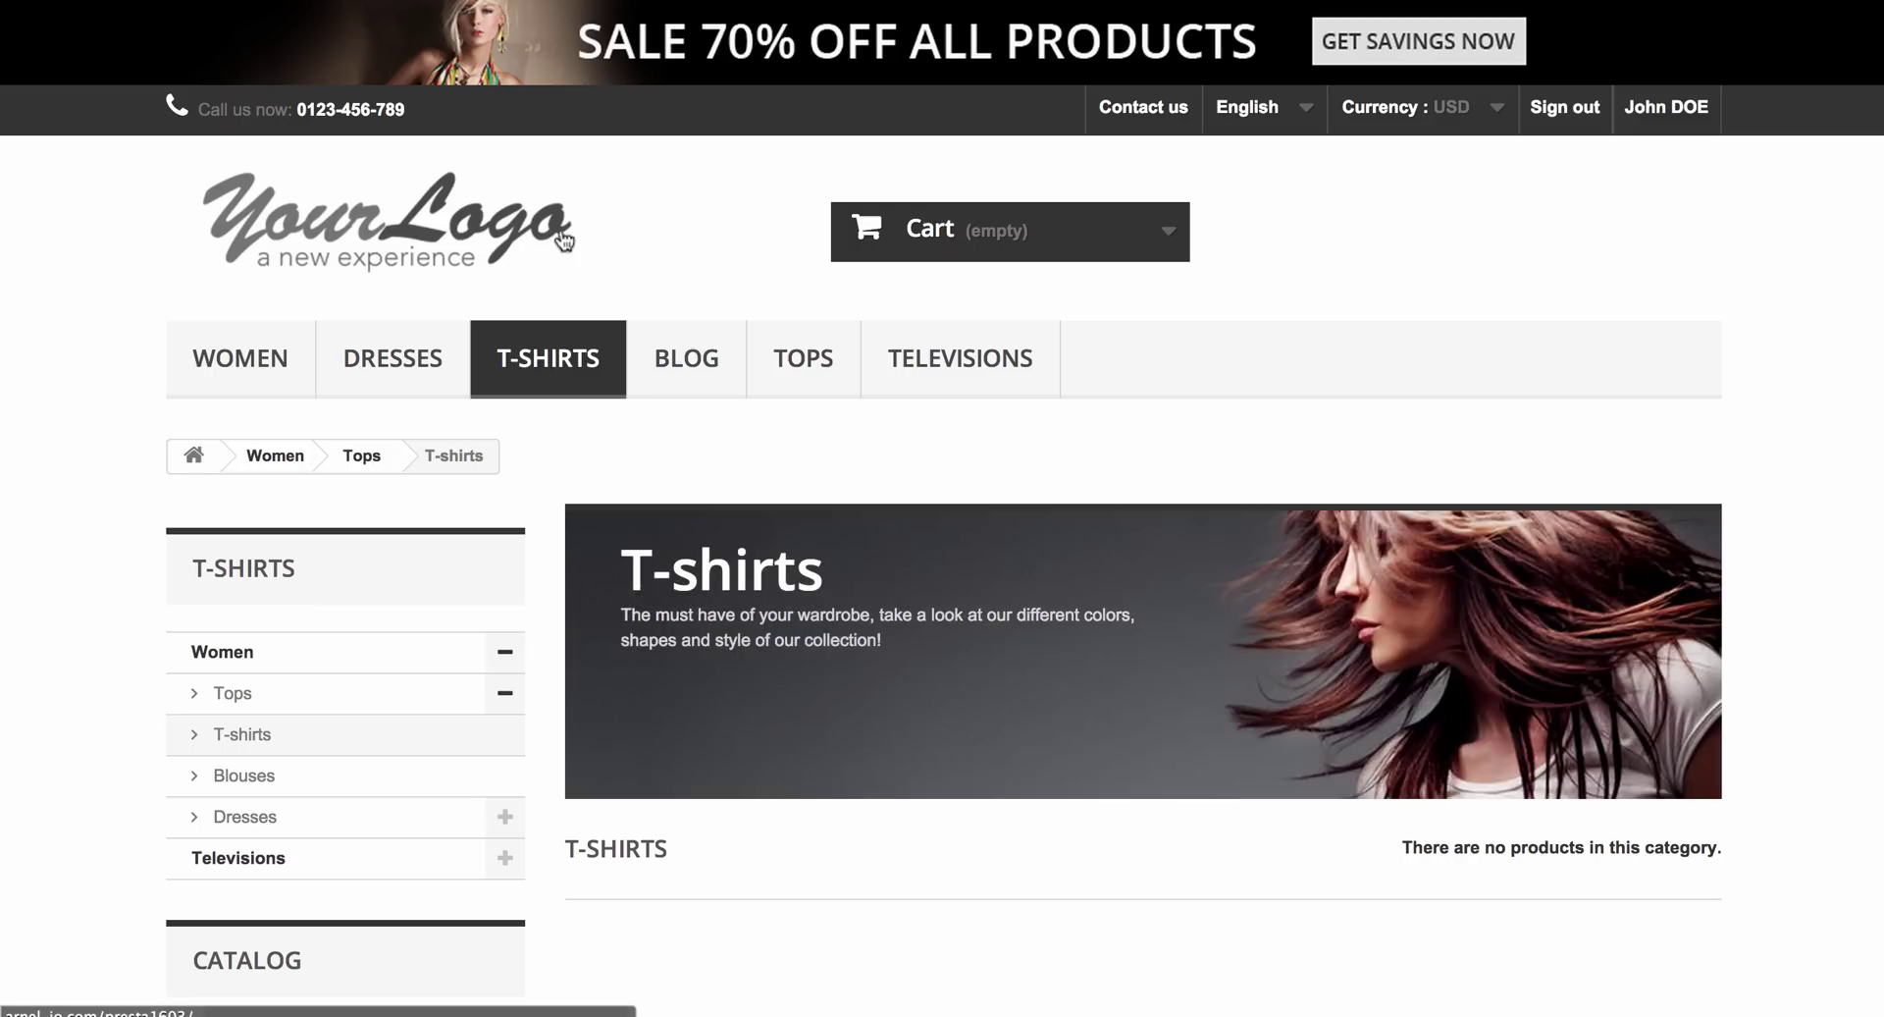
scroll(597, 324, "down", 1)
scroll(555, 699, "down", 1)
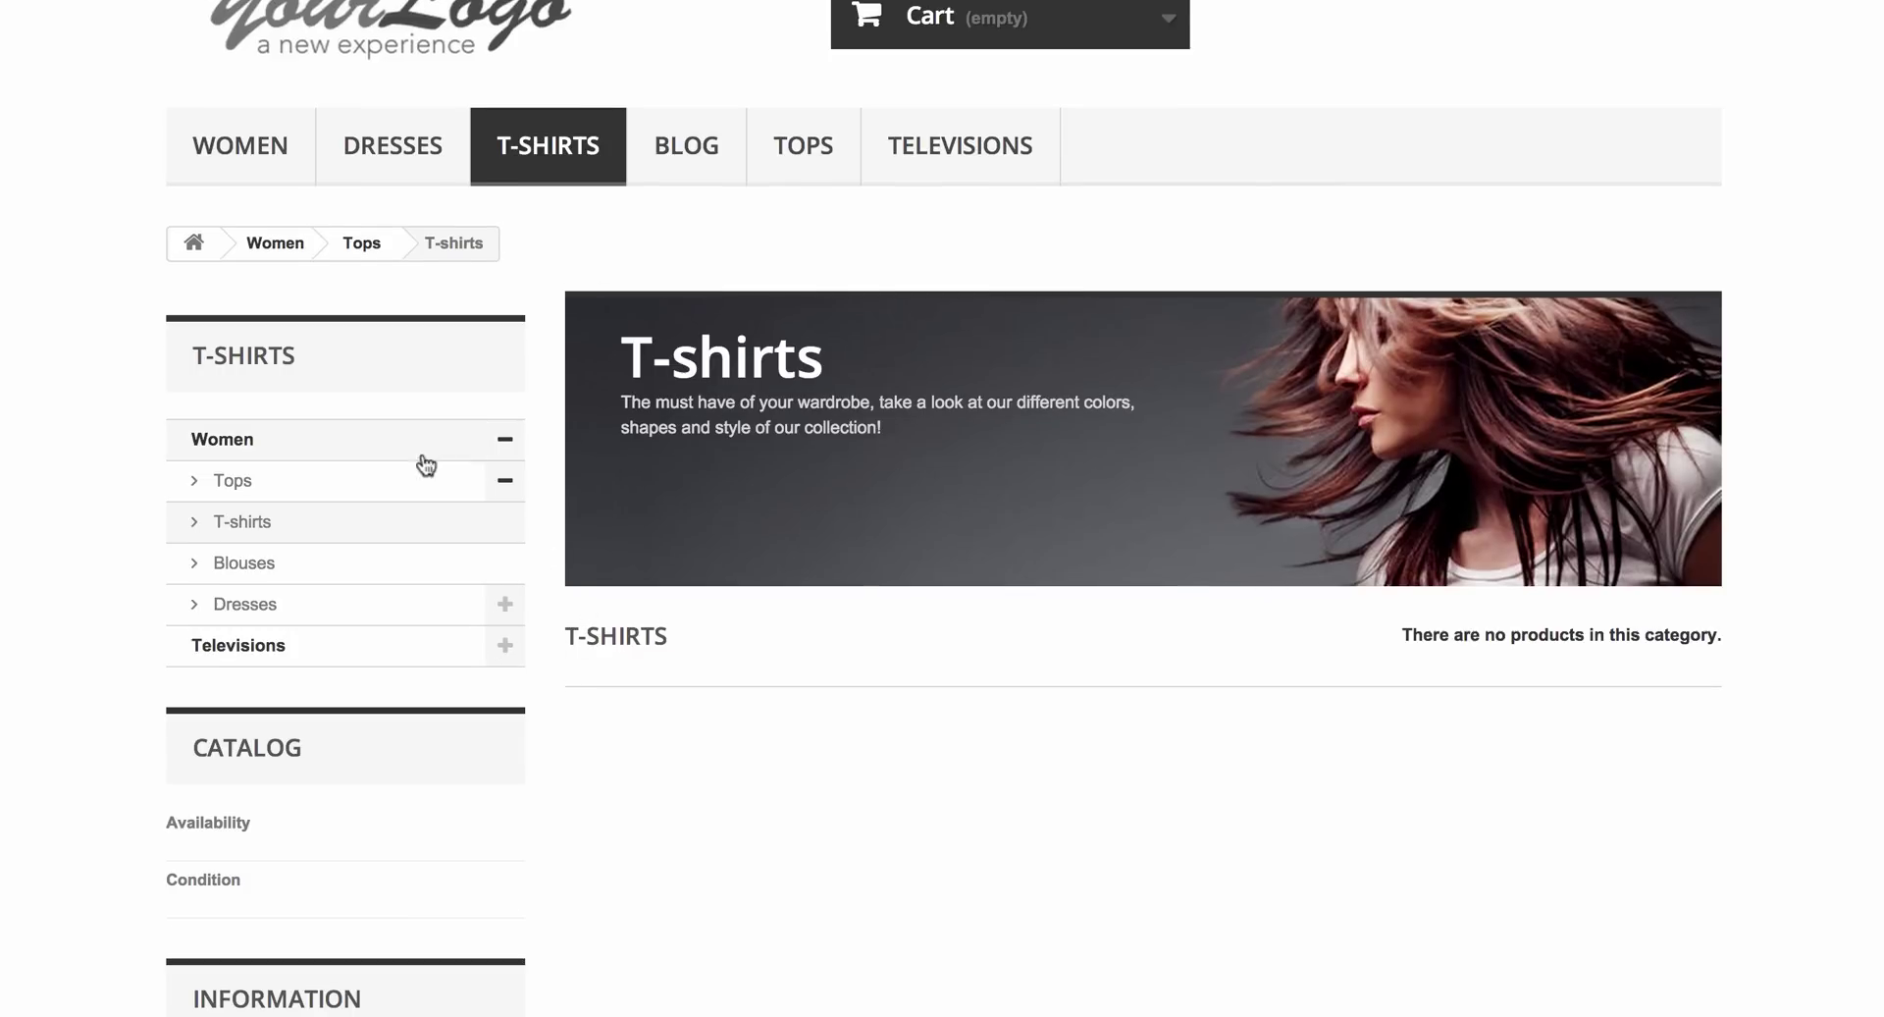
left_click(308, 534)
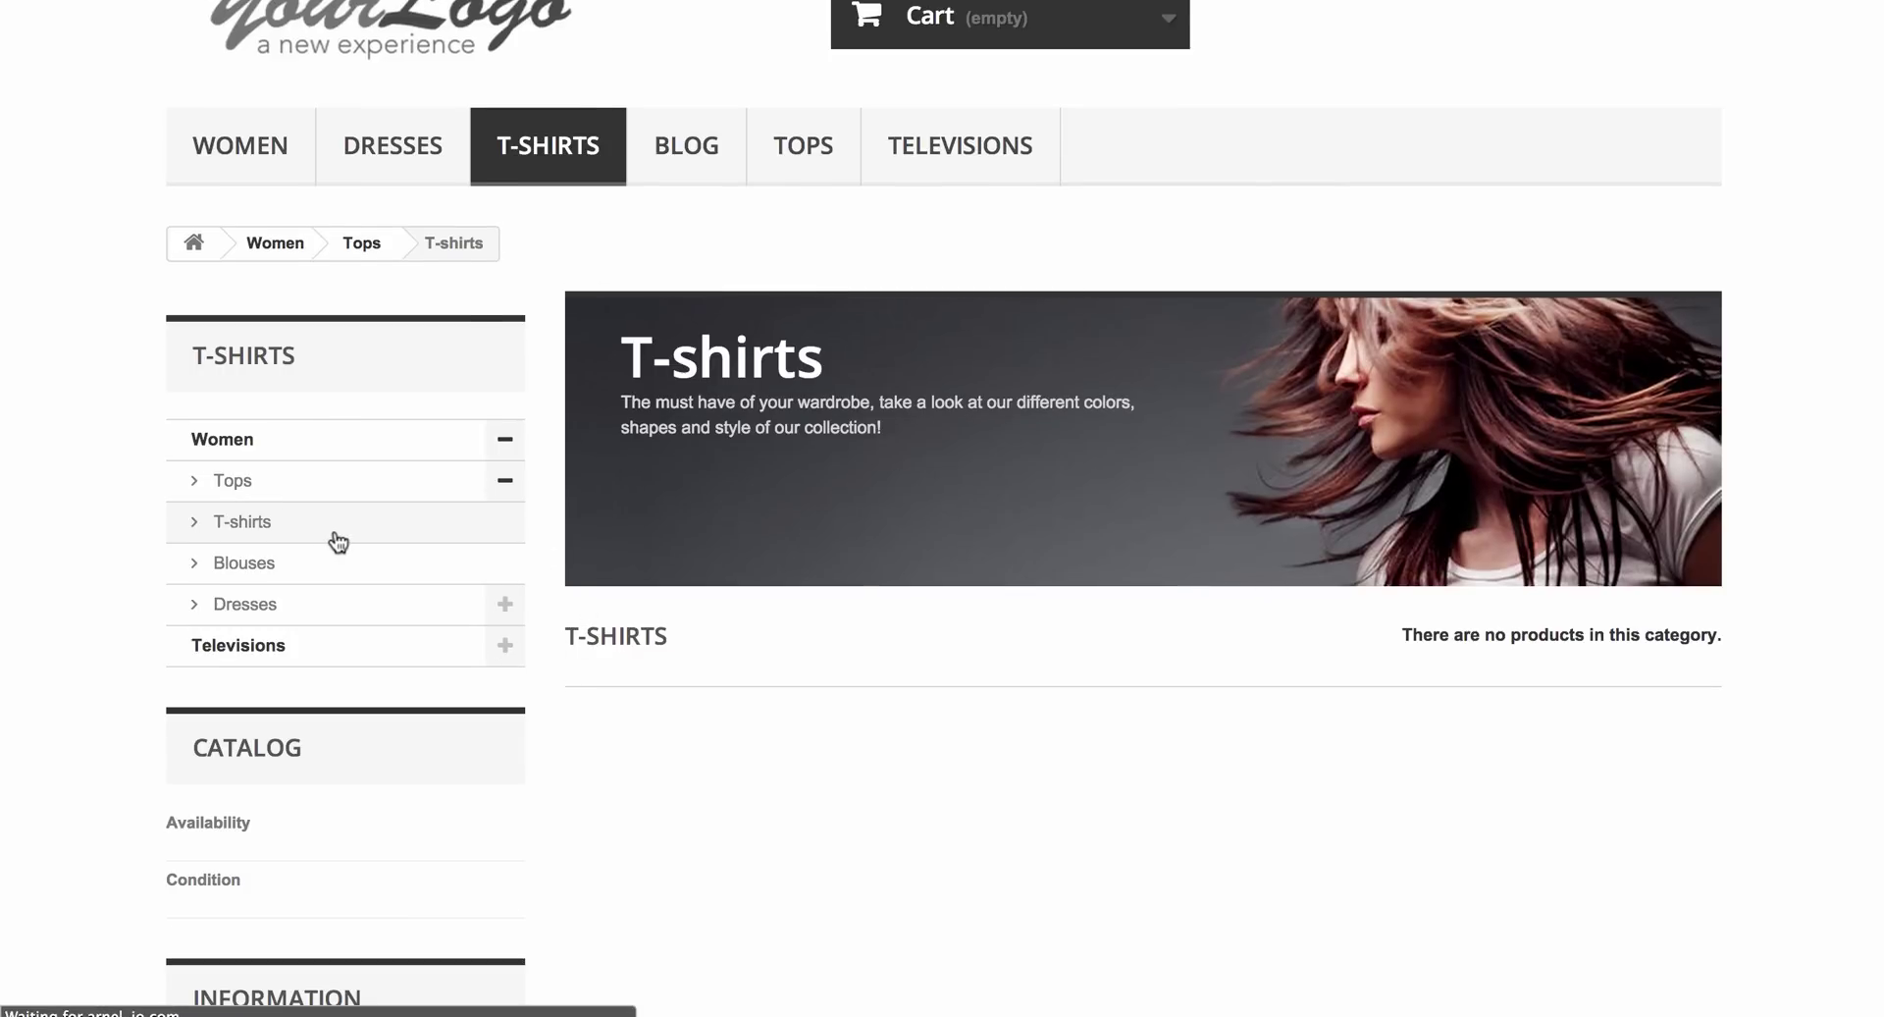
scroll(710, 469, "down", 7)
scroll(616, 340, "up", 1)
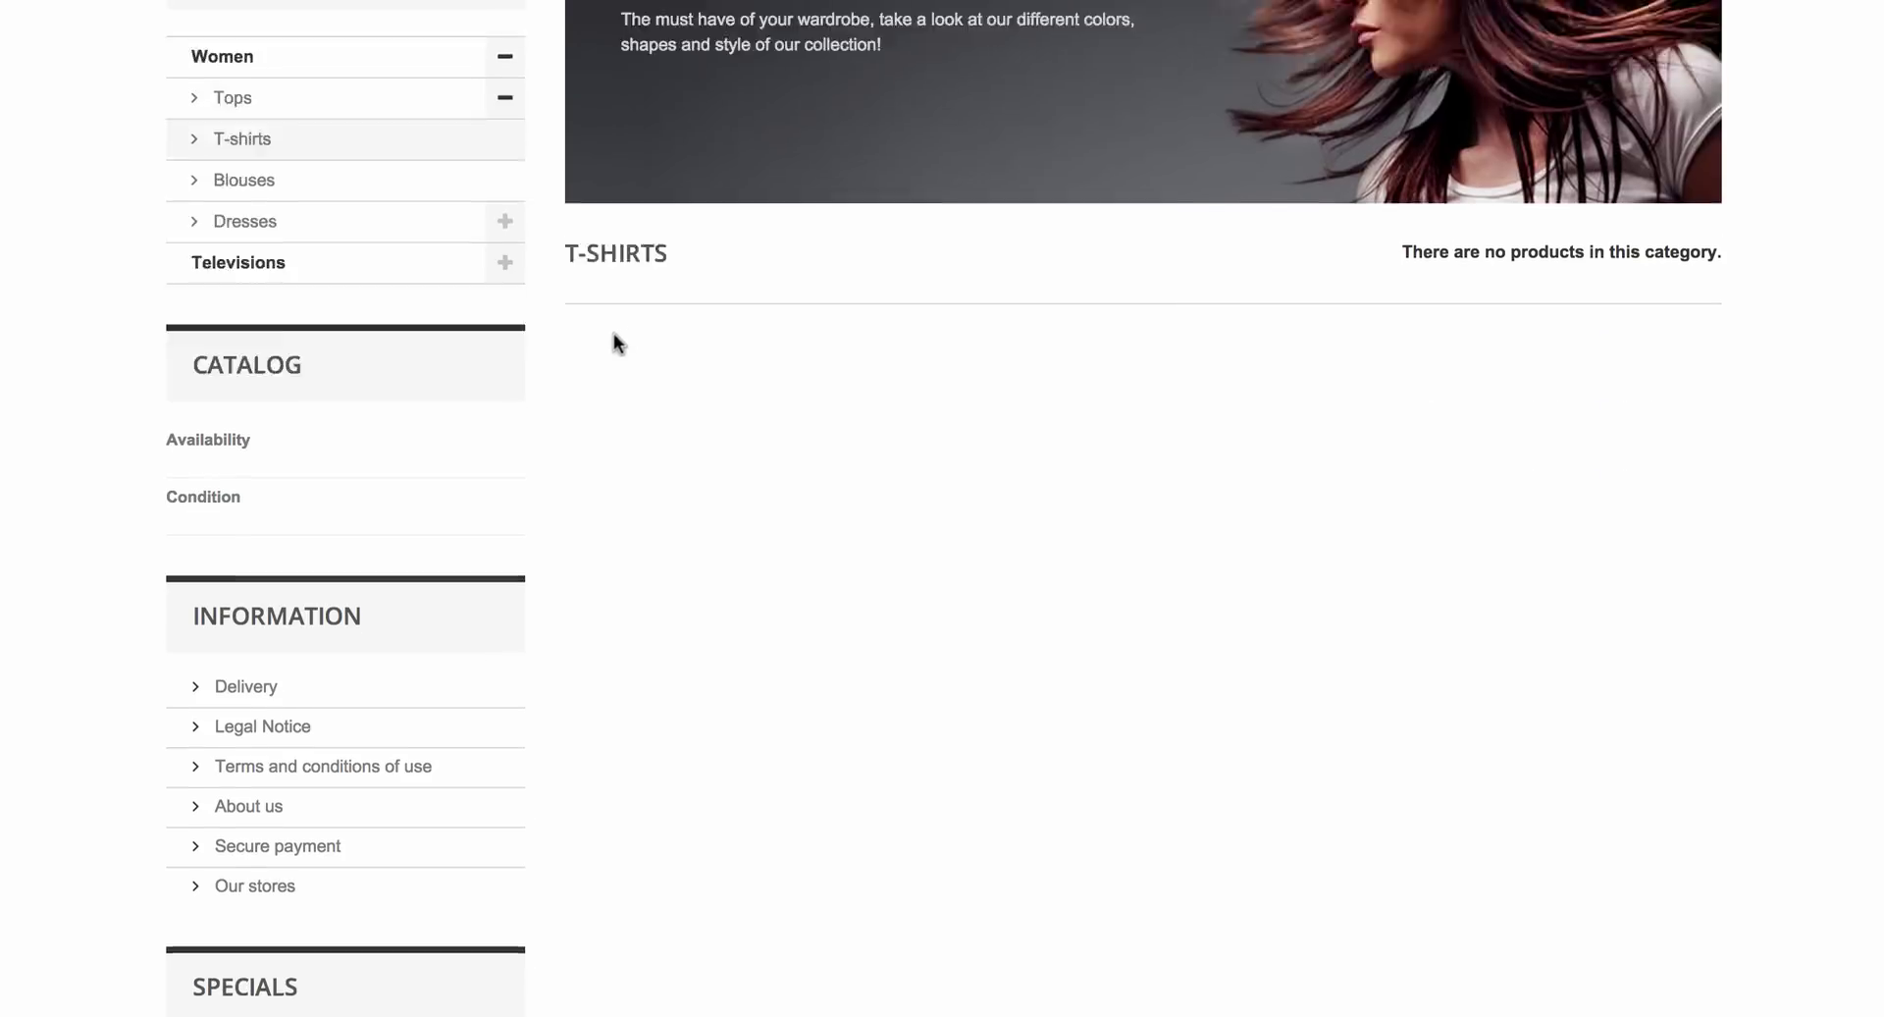
scroll(614, 341, "up", 1)
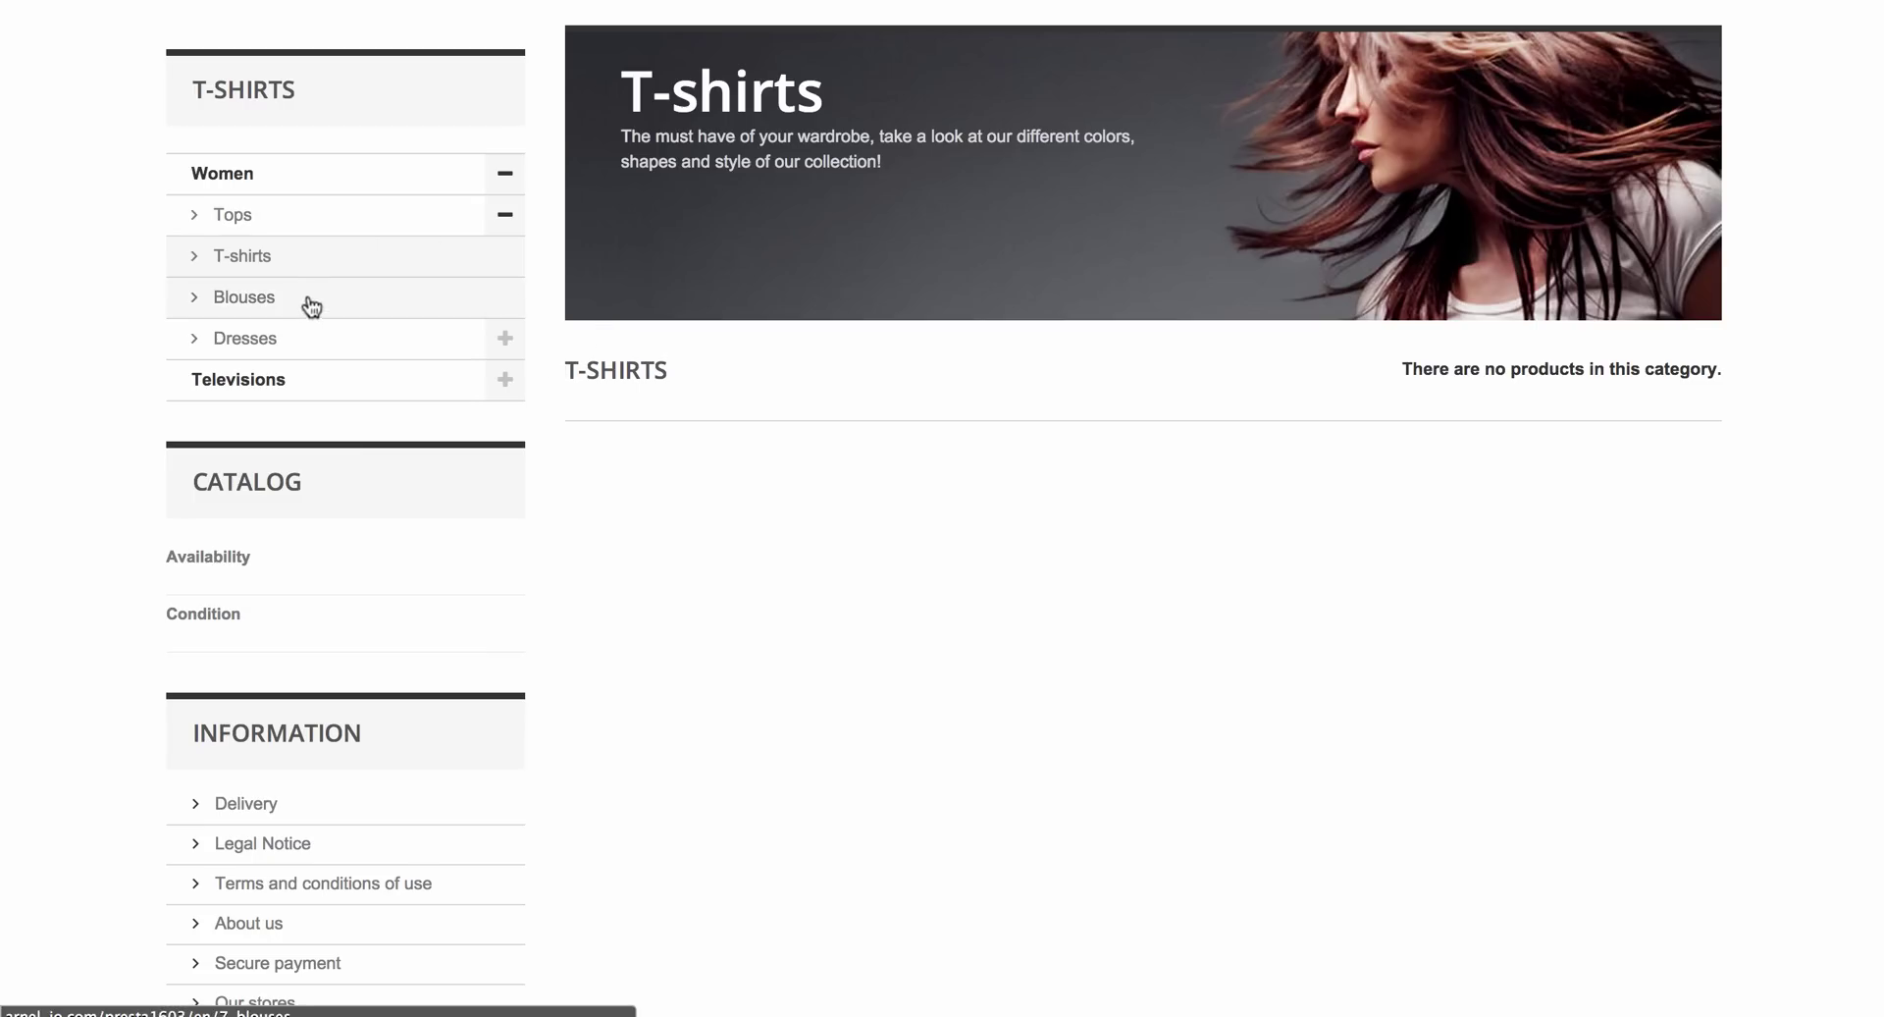
- Add the Printed Dress in Beige, size S ($50.99) to the cart and proceed to checkout
left_click(308, 341)
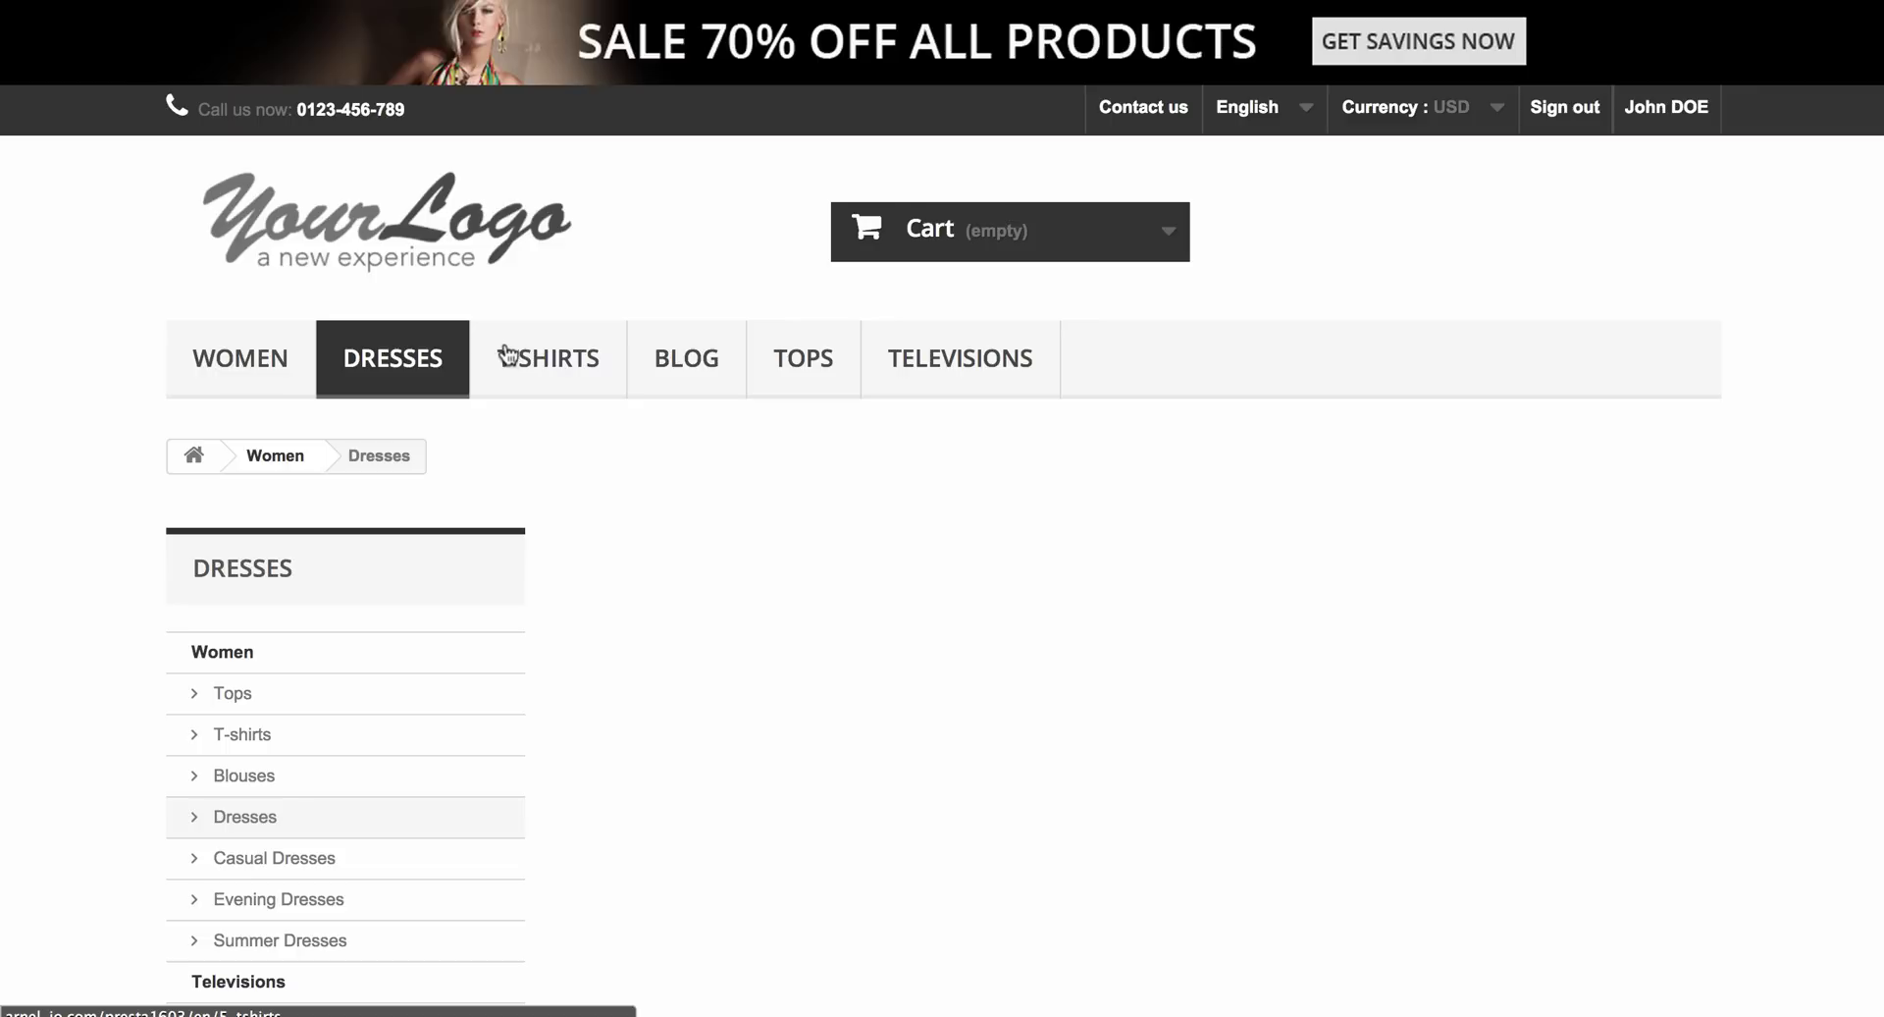
left_click(507, 355)
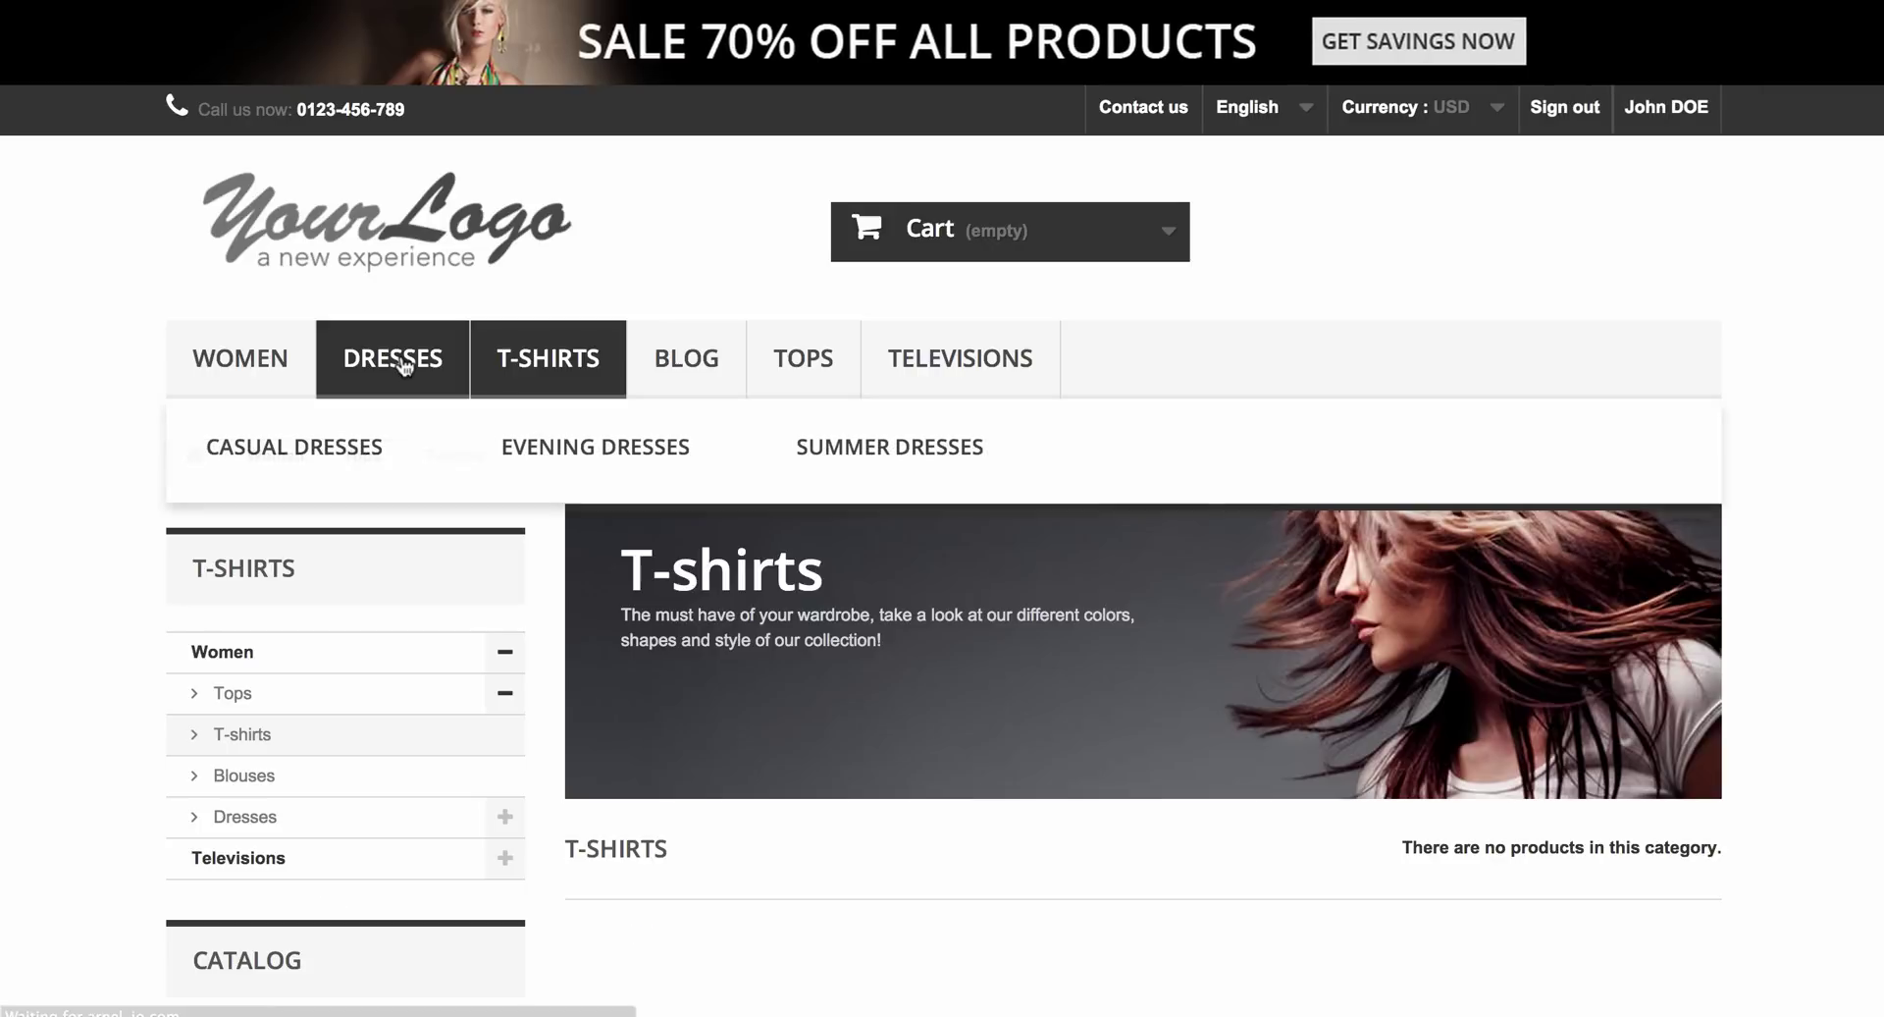
left_click(403, 363)
scroll(793, 348, "down", 3)
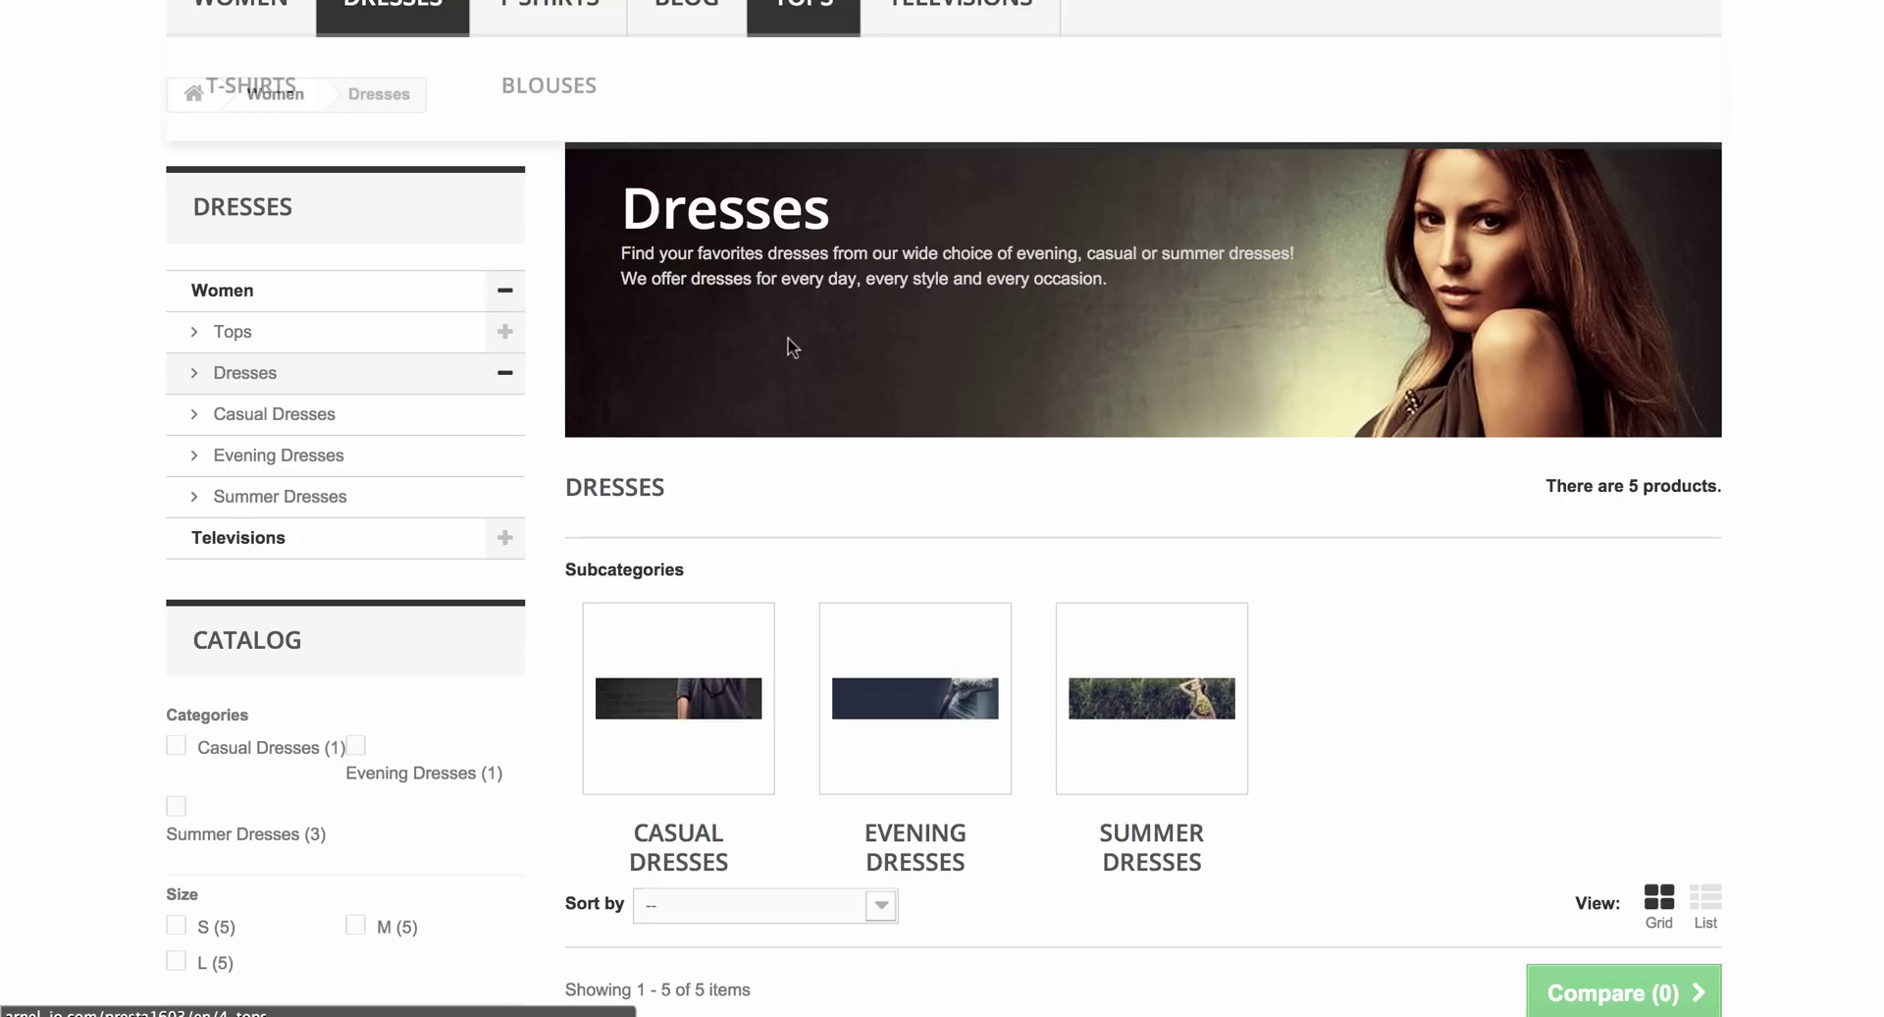
scroll(793, 348, "down", 8)
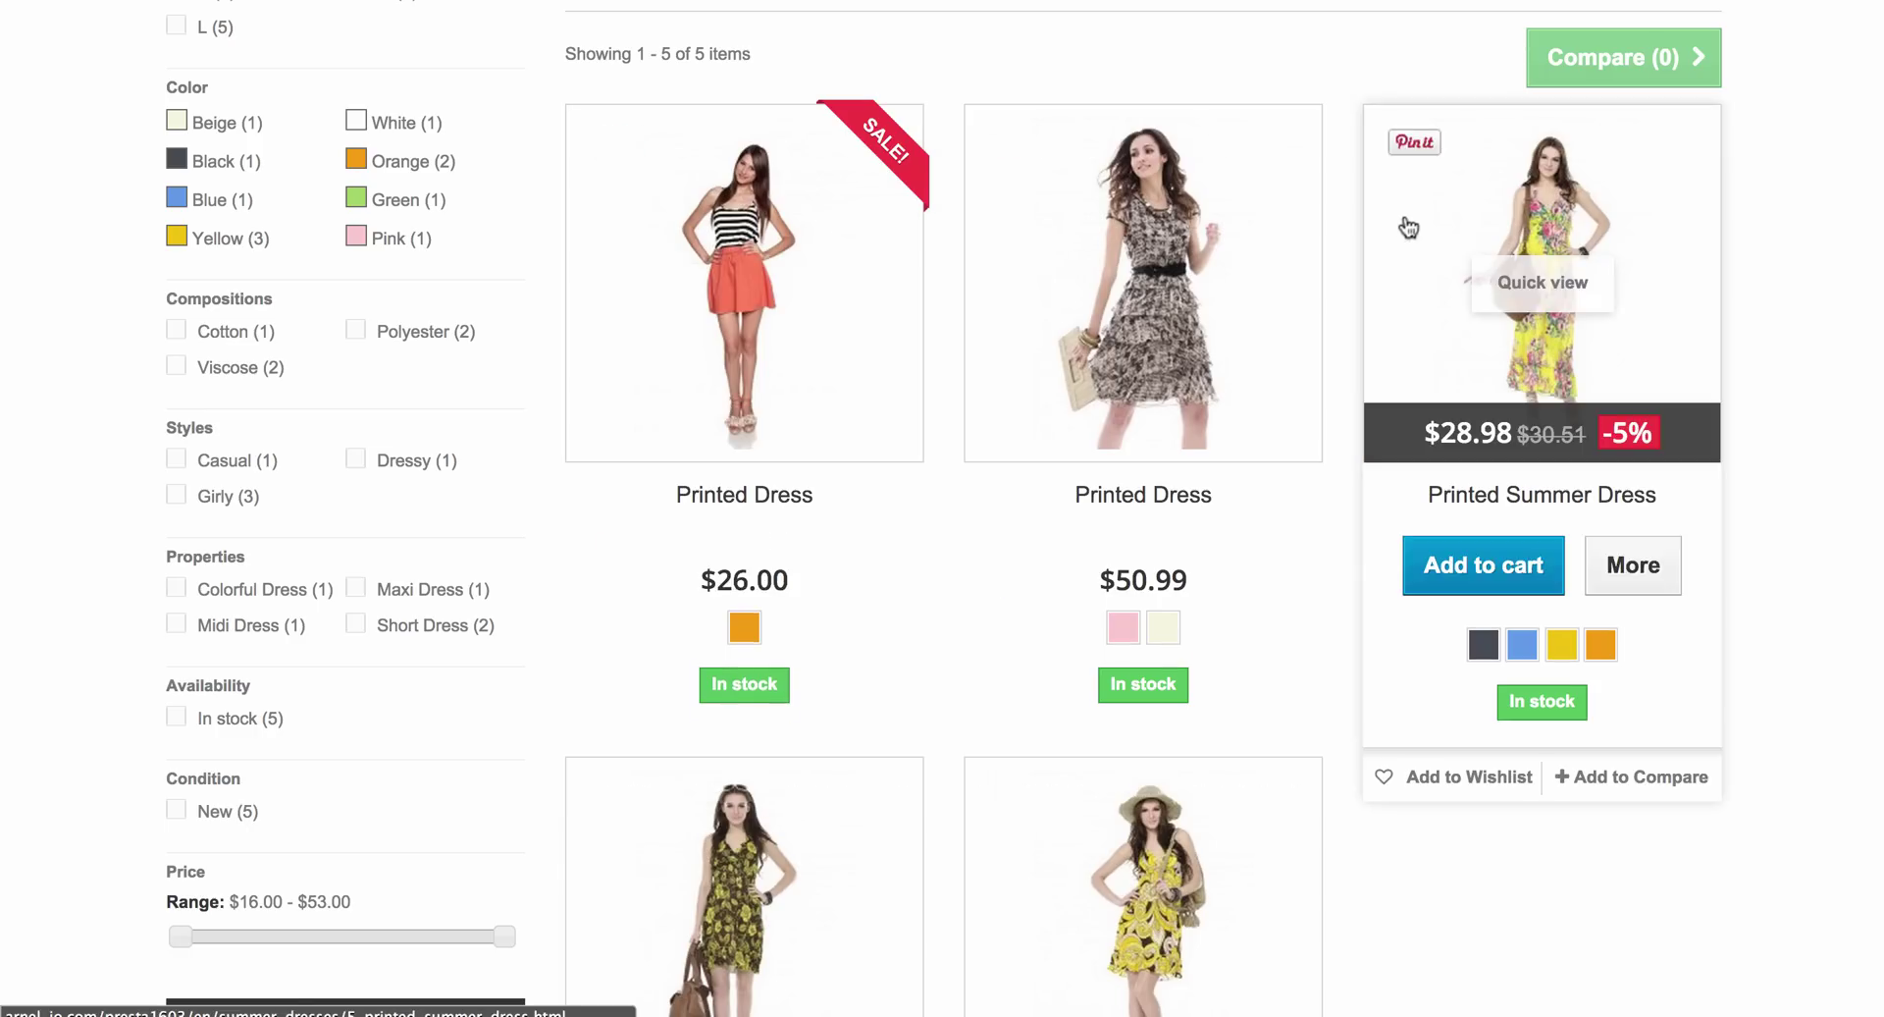
mouse_move(1108, 613)
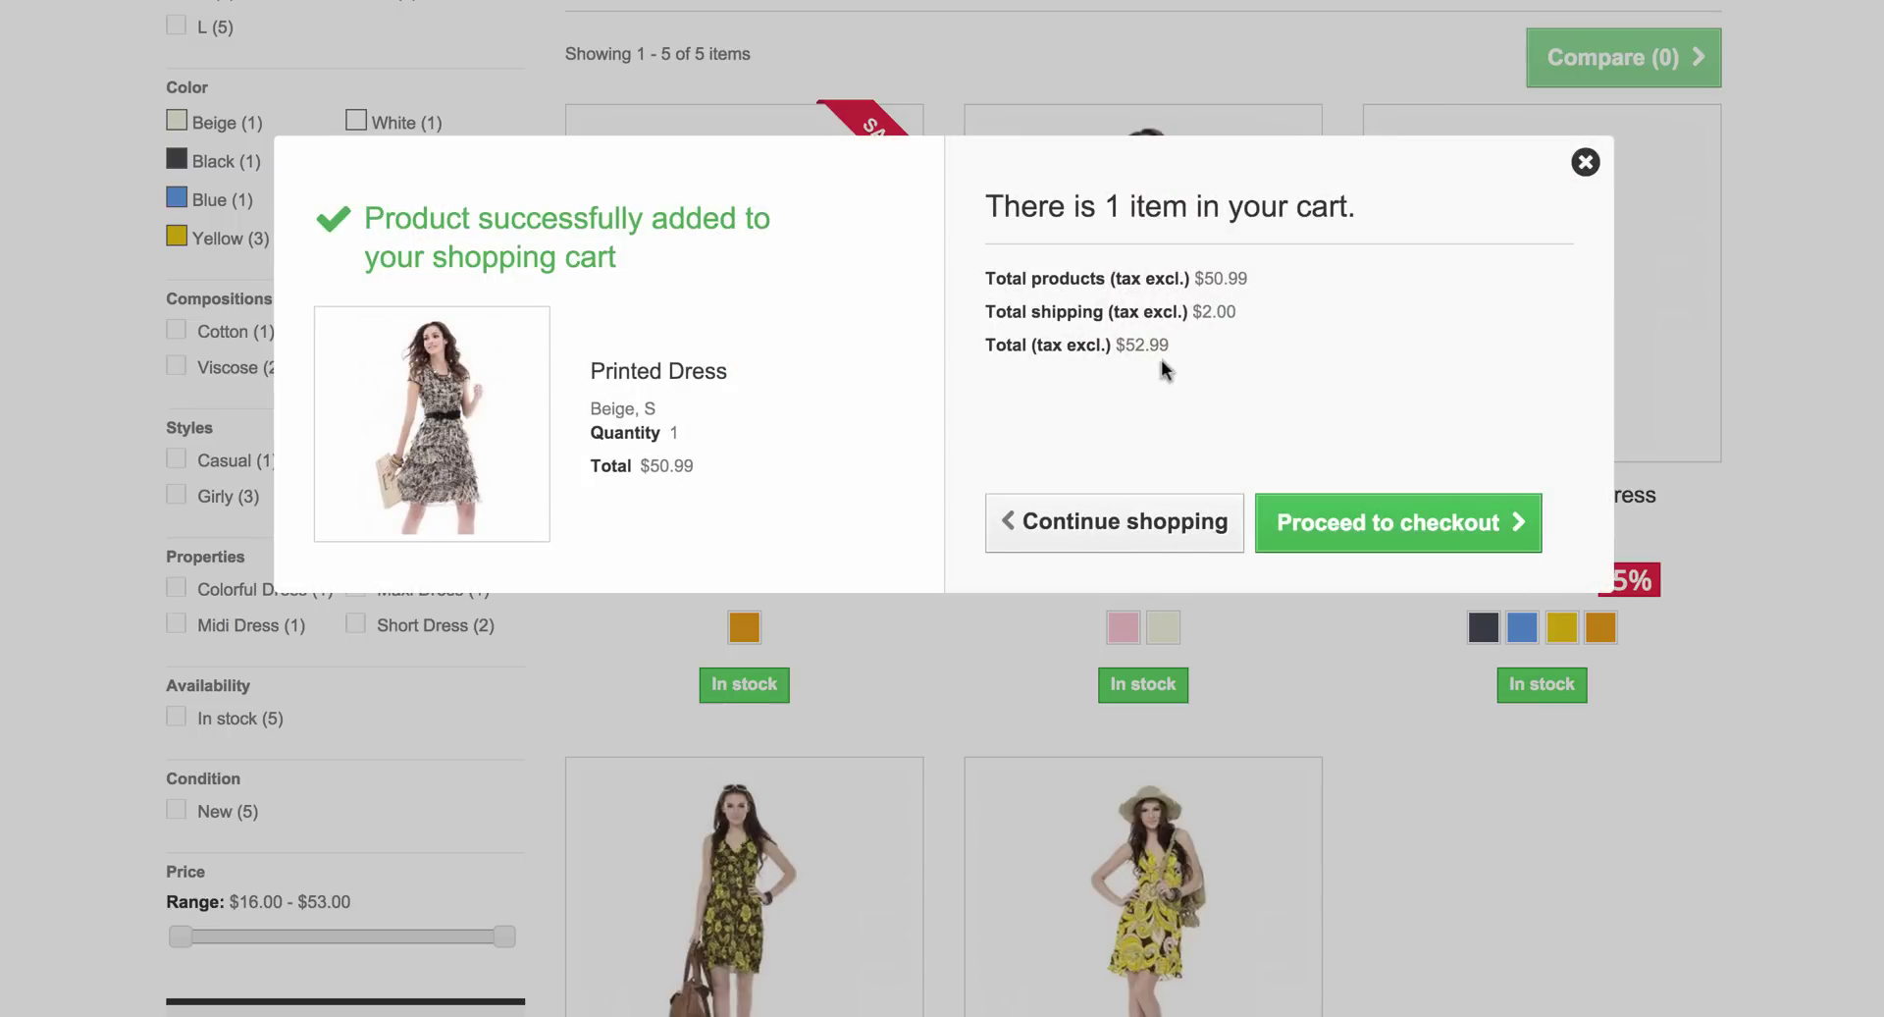
left_click(1389, 527)
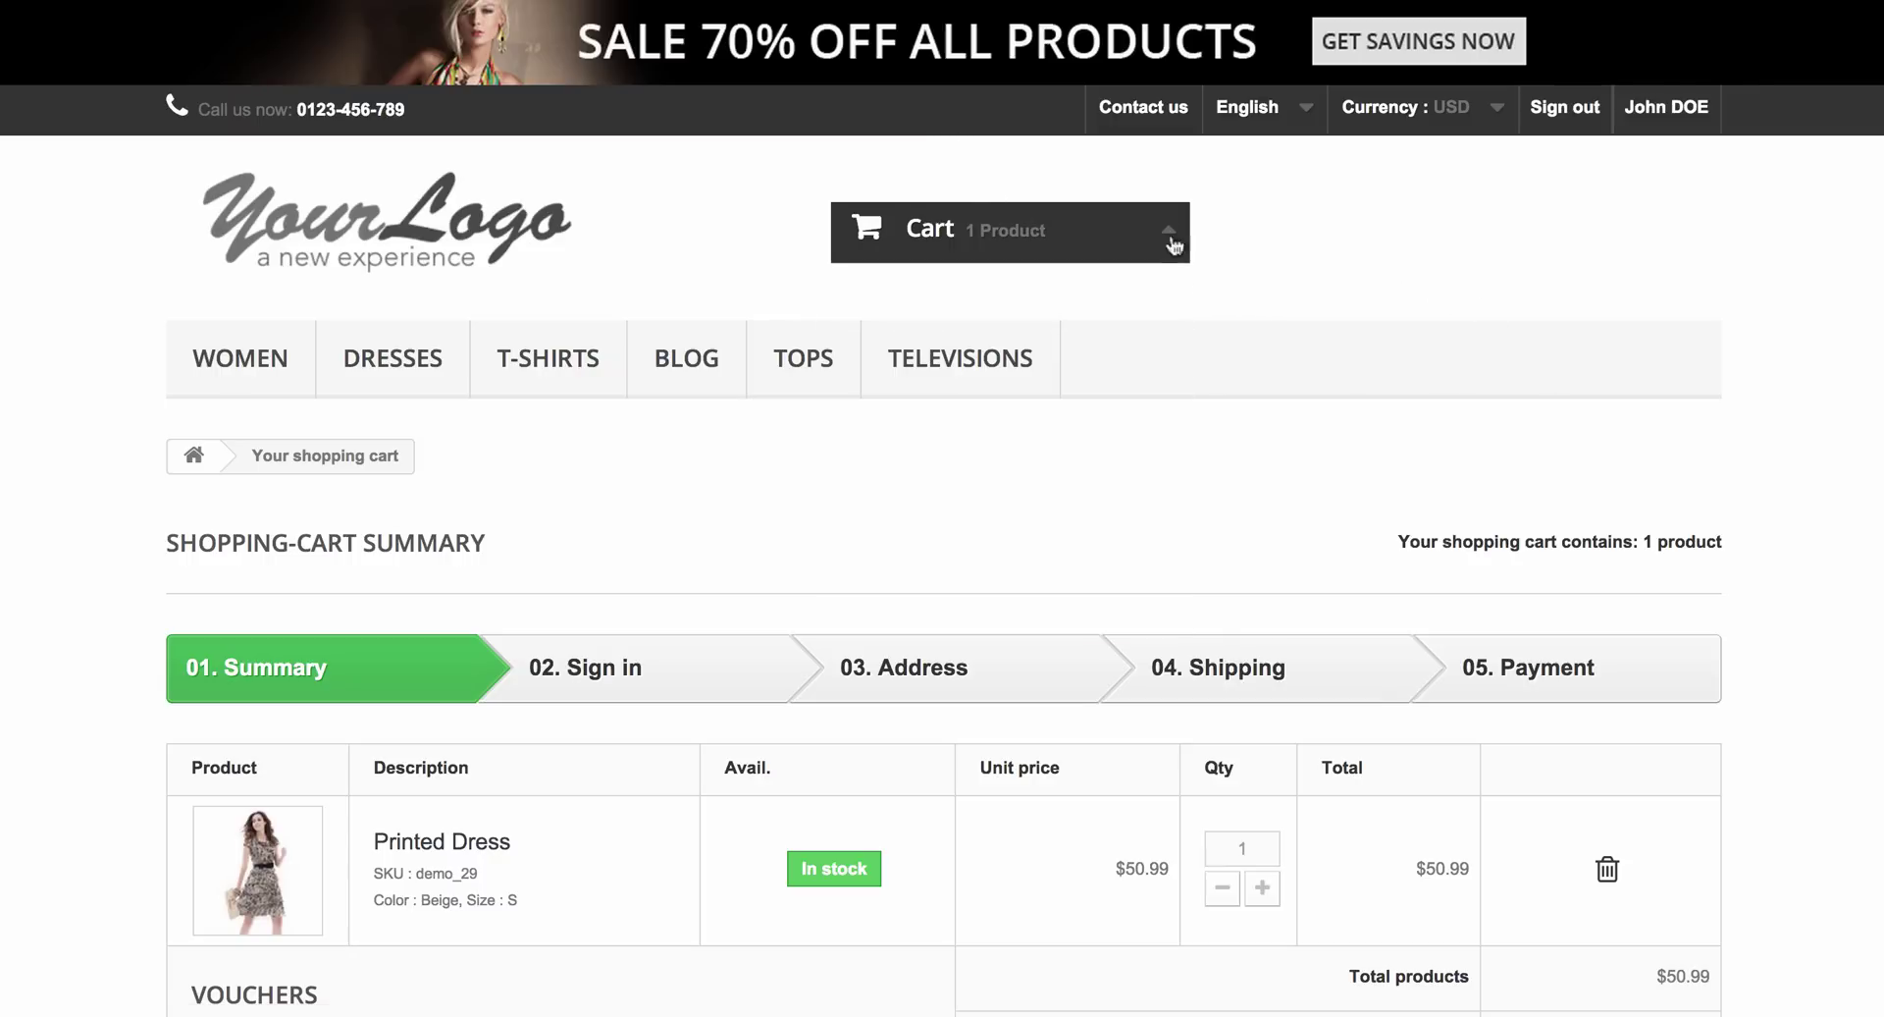
- Review the cart summary and loyalty points notice, then continue to the Addresses step
mouse_move(950, 241)
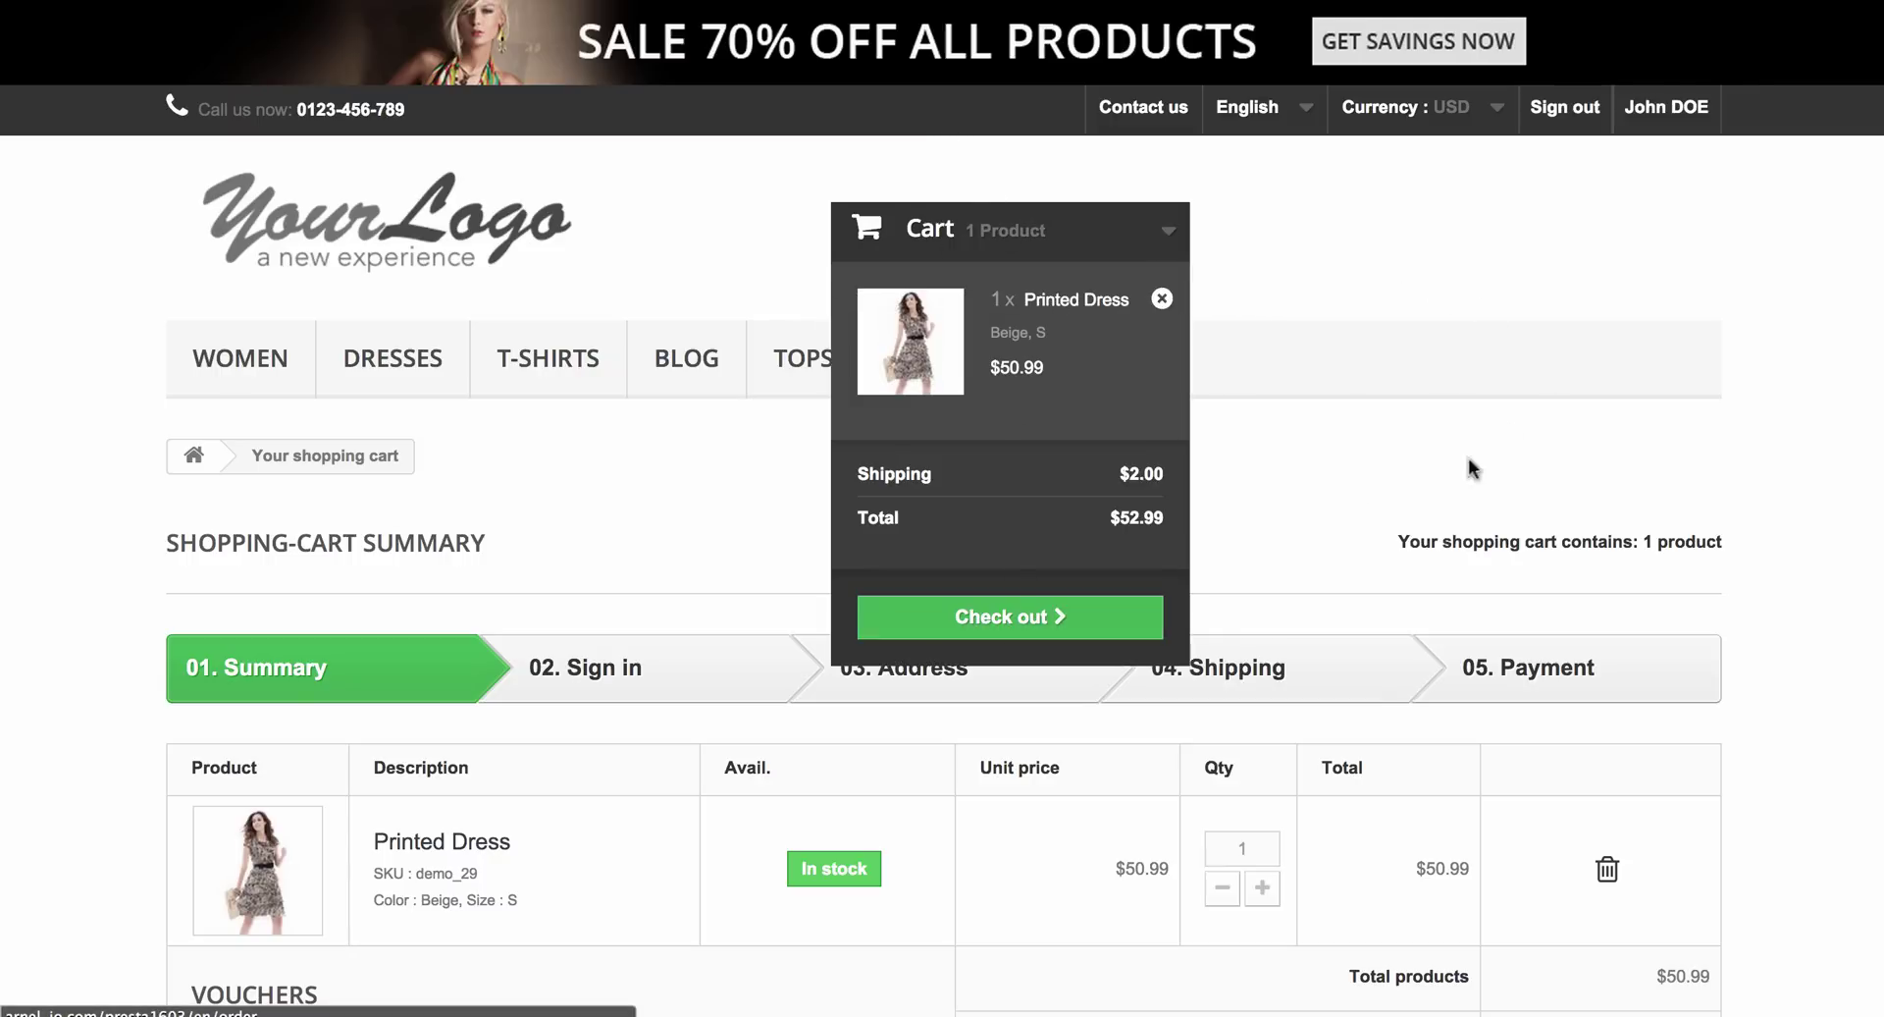
scroll(1523, 312, "down", 3)
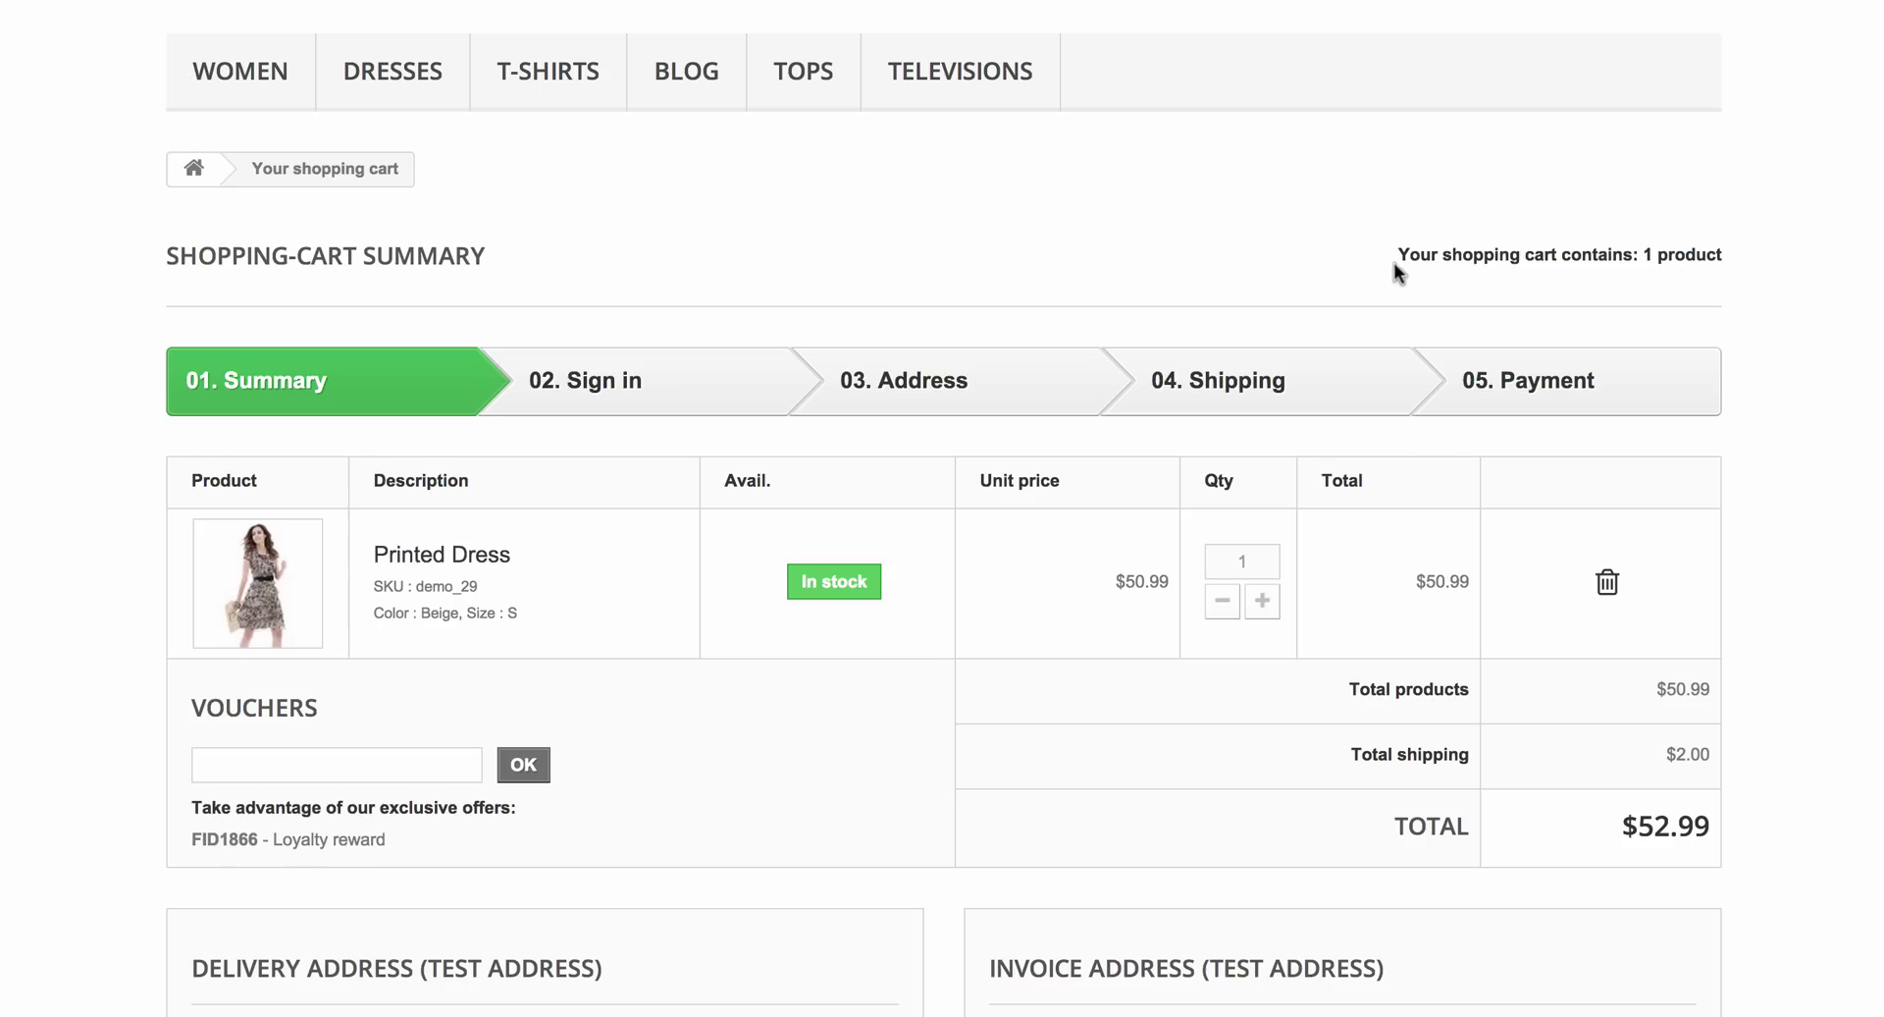
scroll(1374, 265, "down", 4)
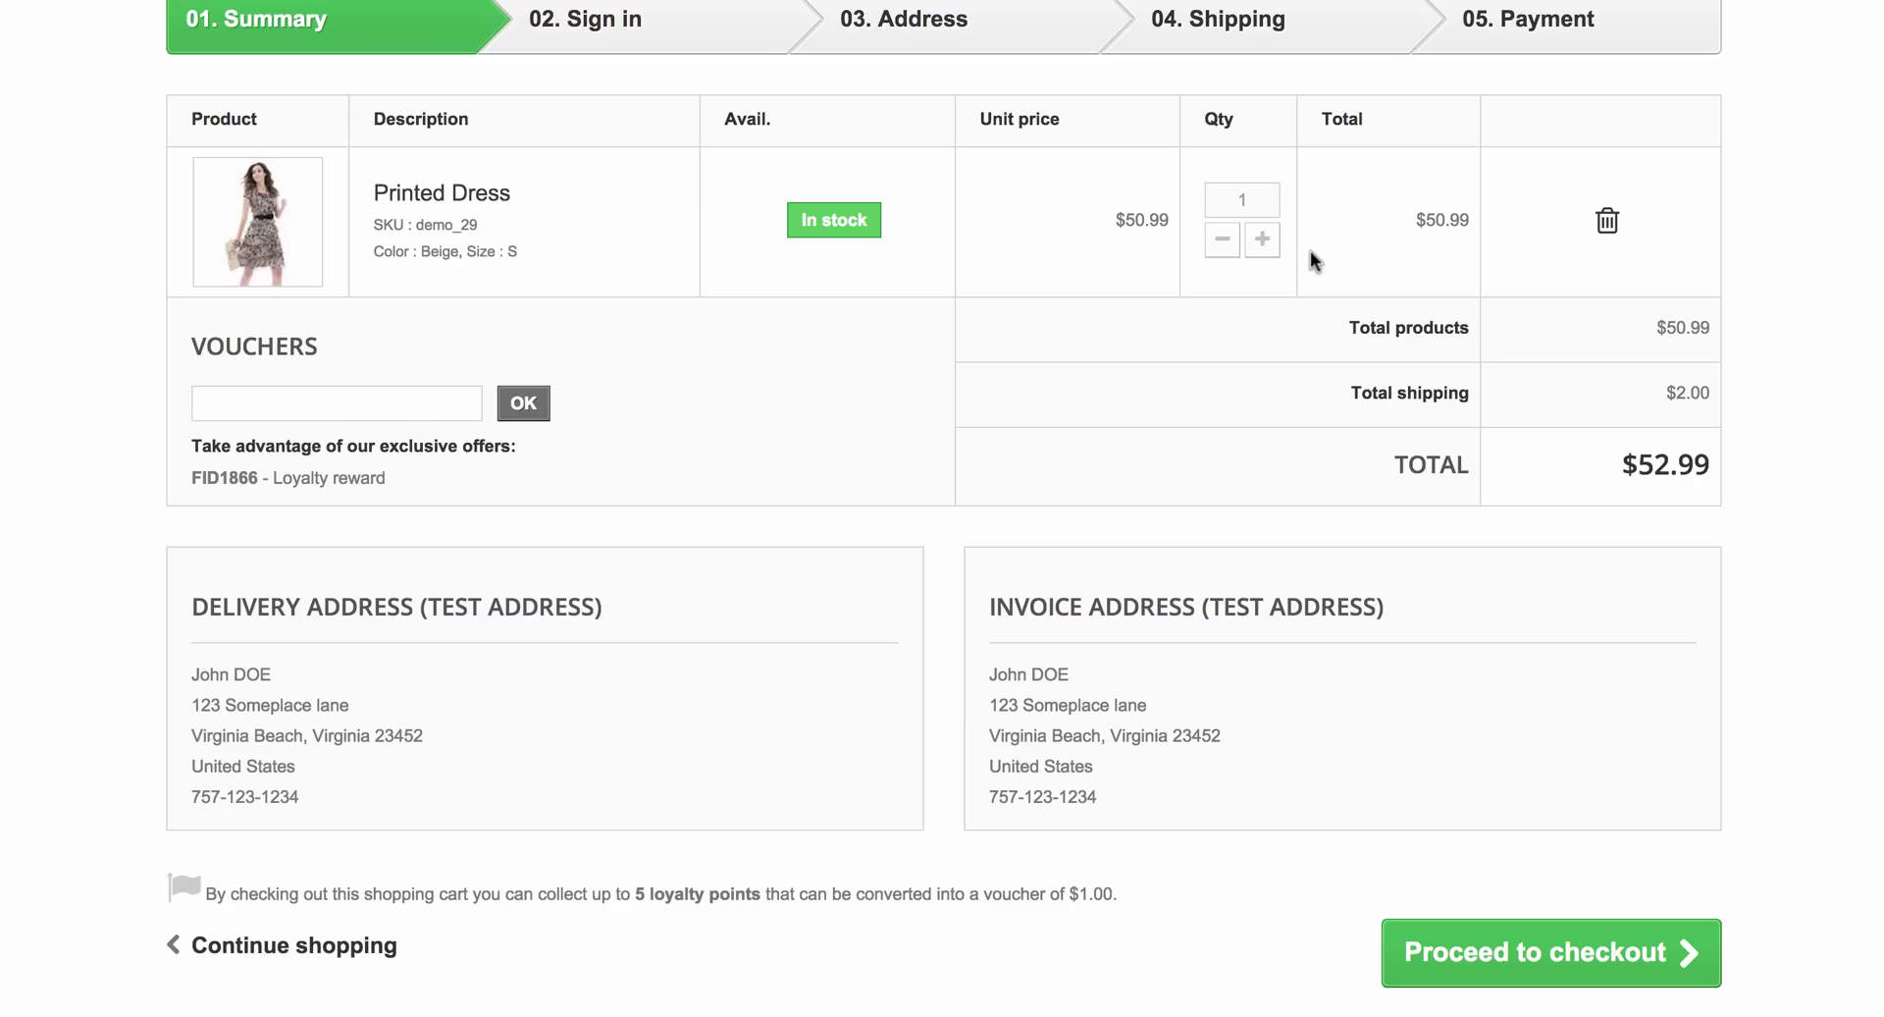
scroll(1260, 239, "up", 1)
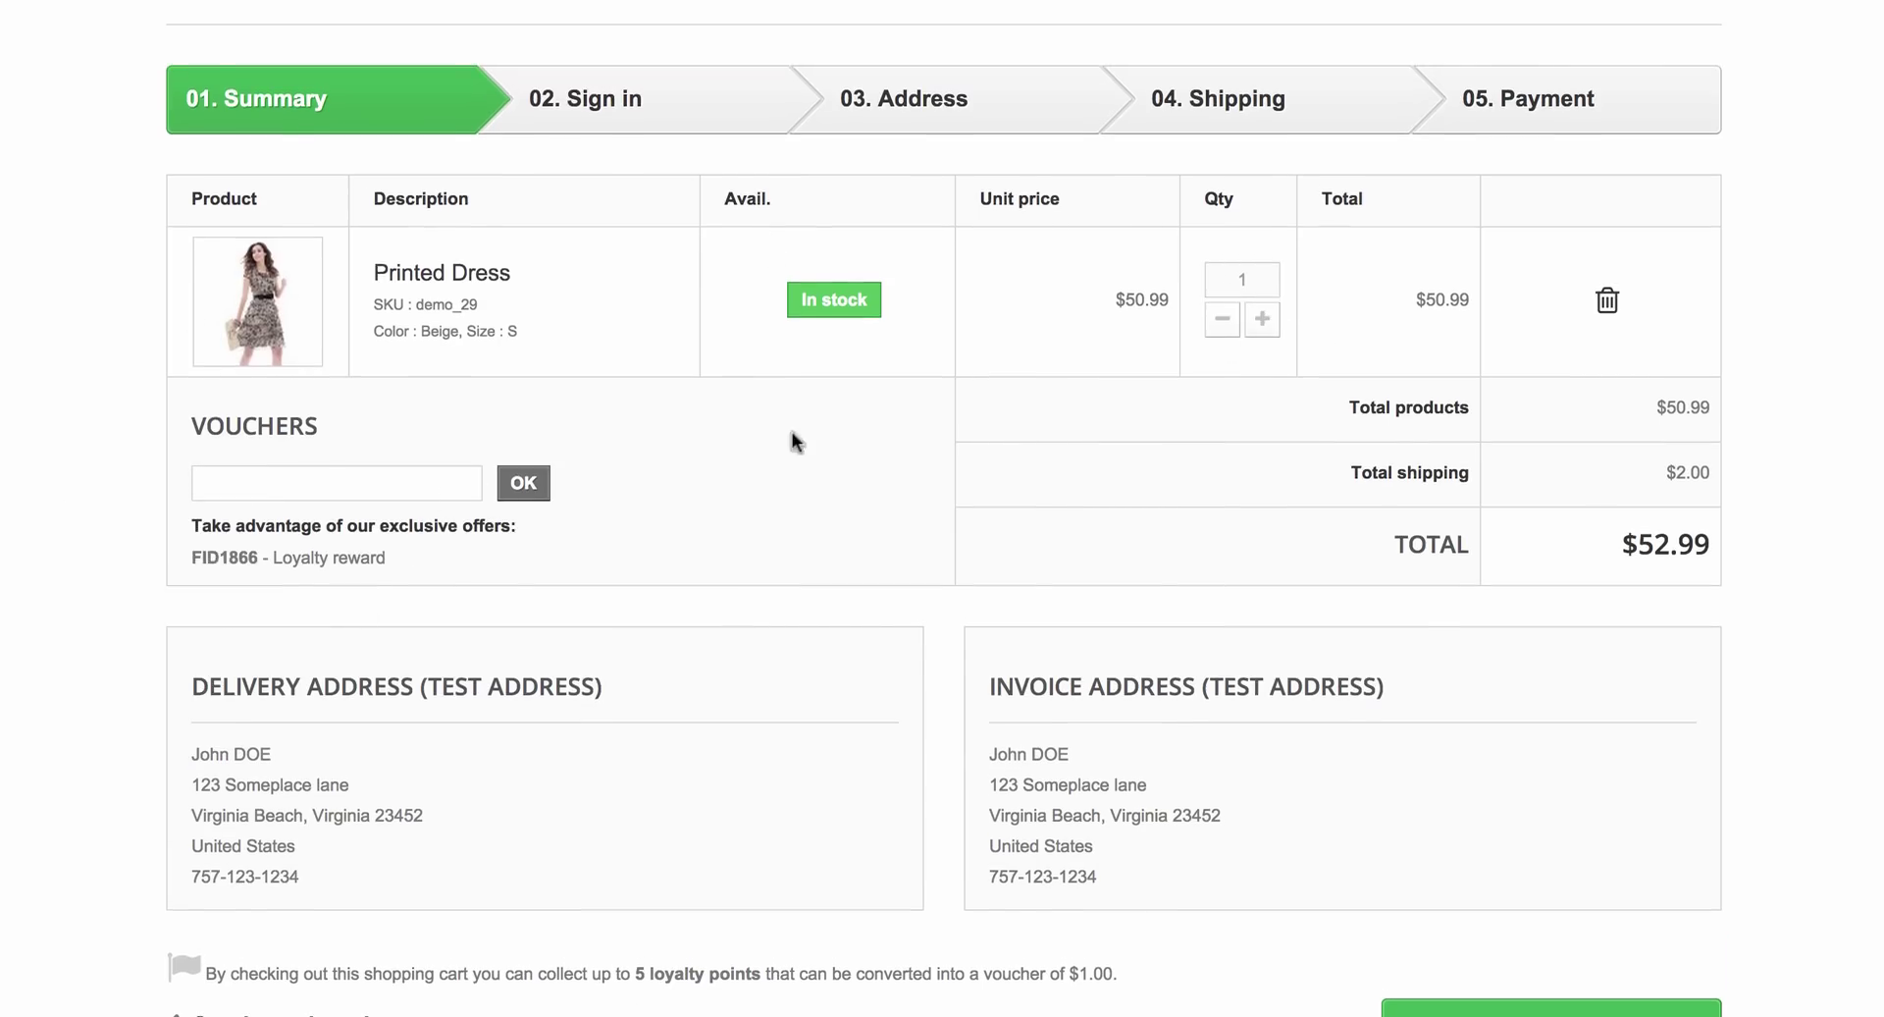
scroll(1002, 405, "down", 3)
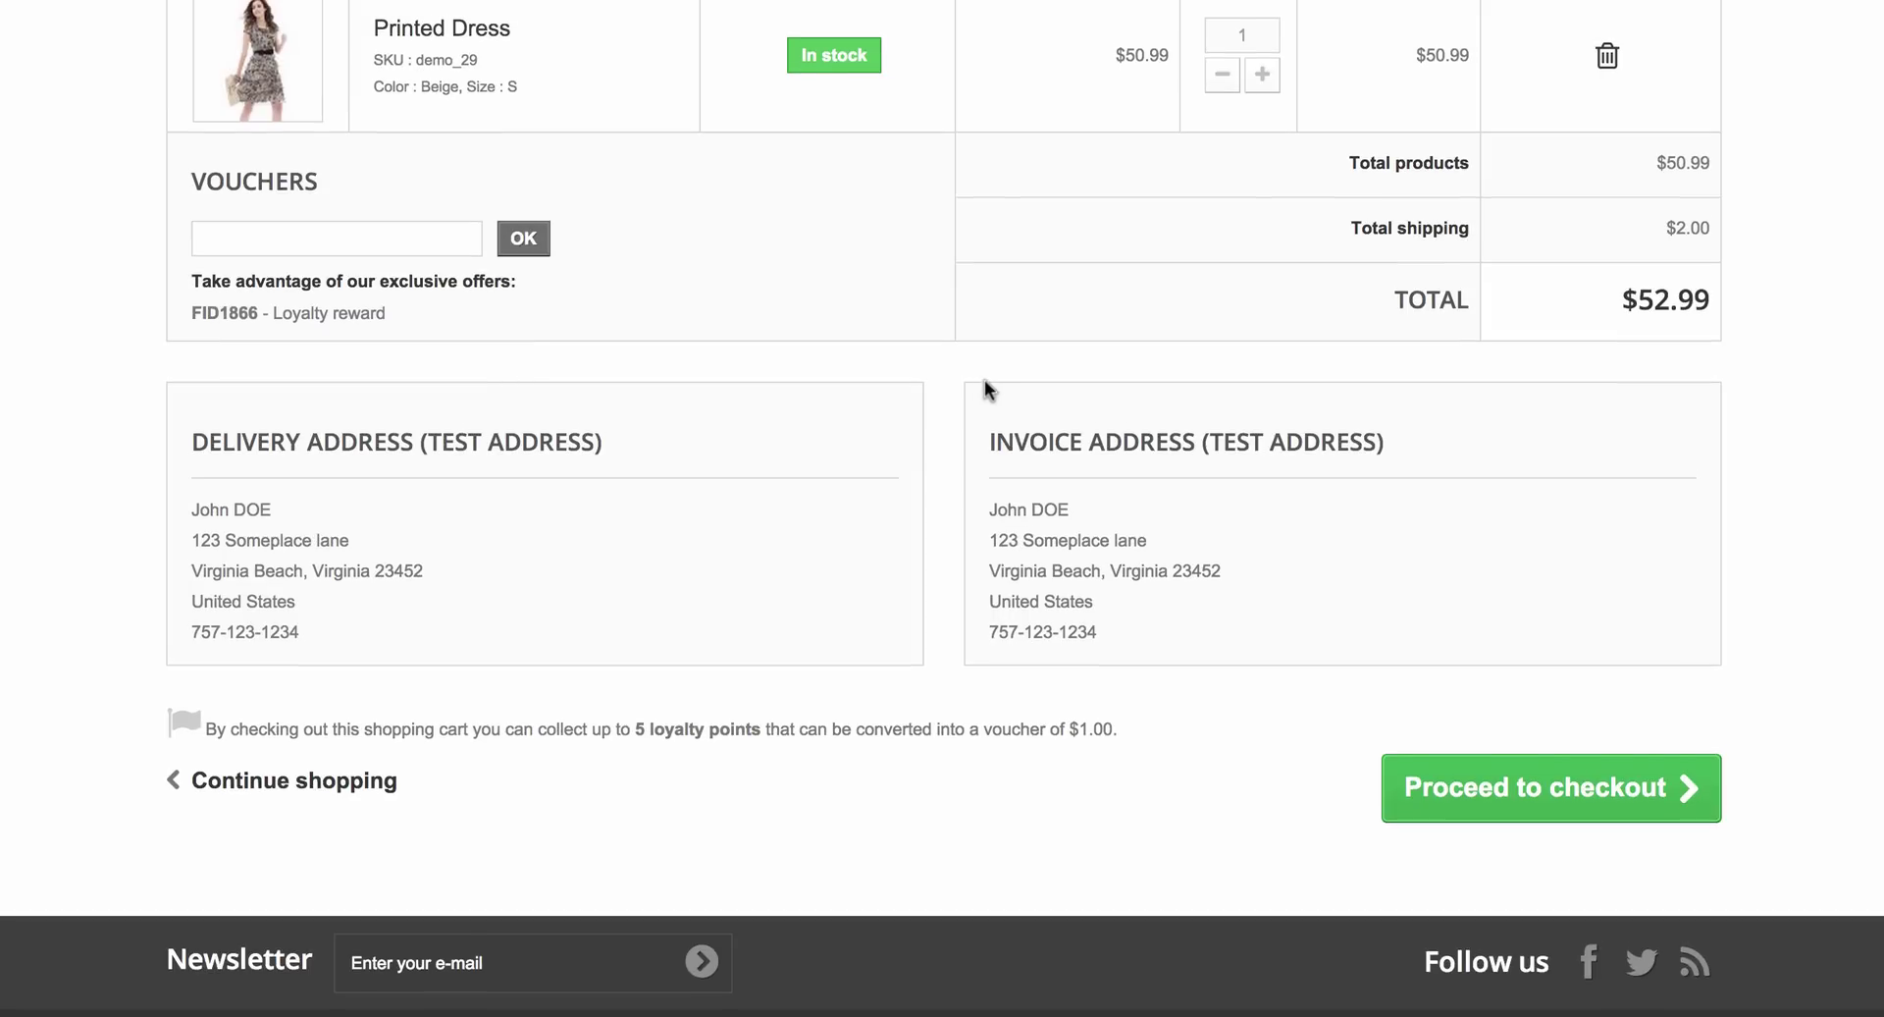
scroll(985, 378, "up", 2)
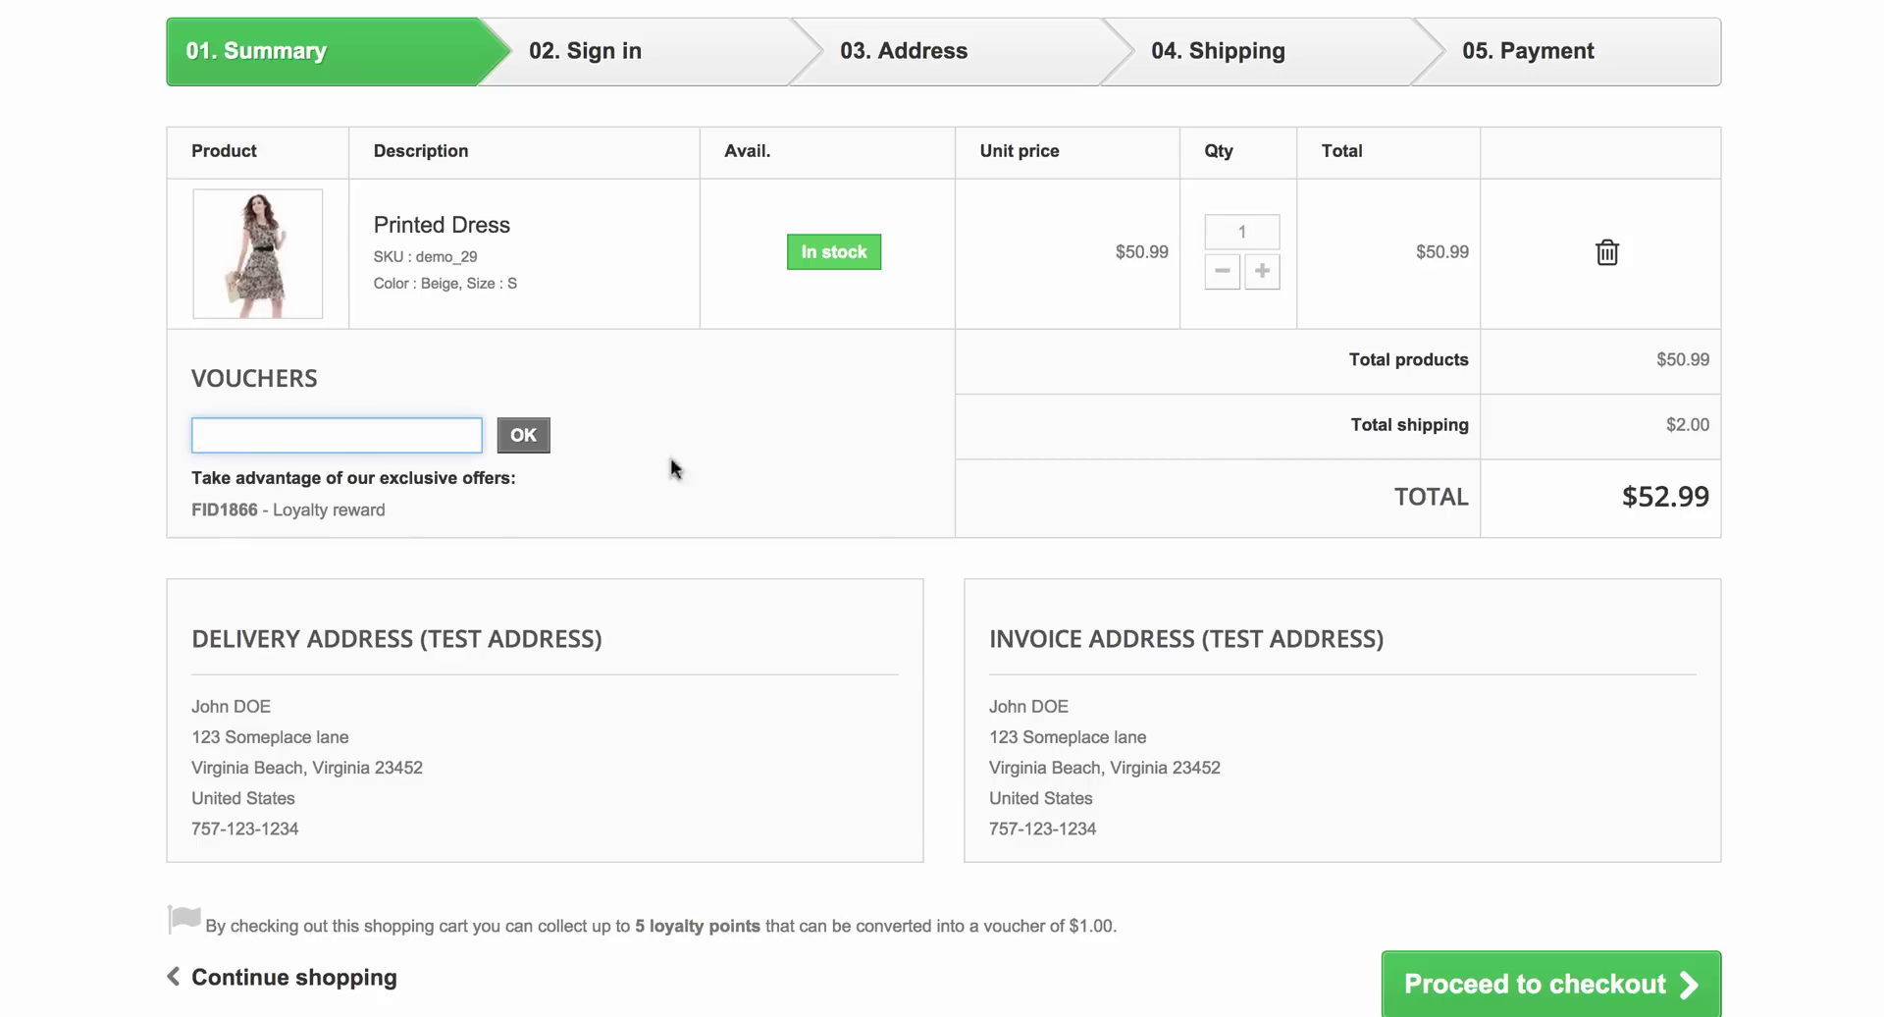
scroll(841, 420, "down", 3)
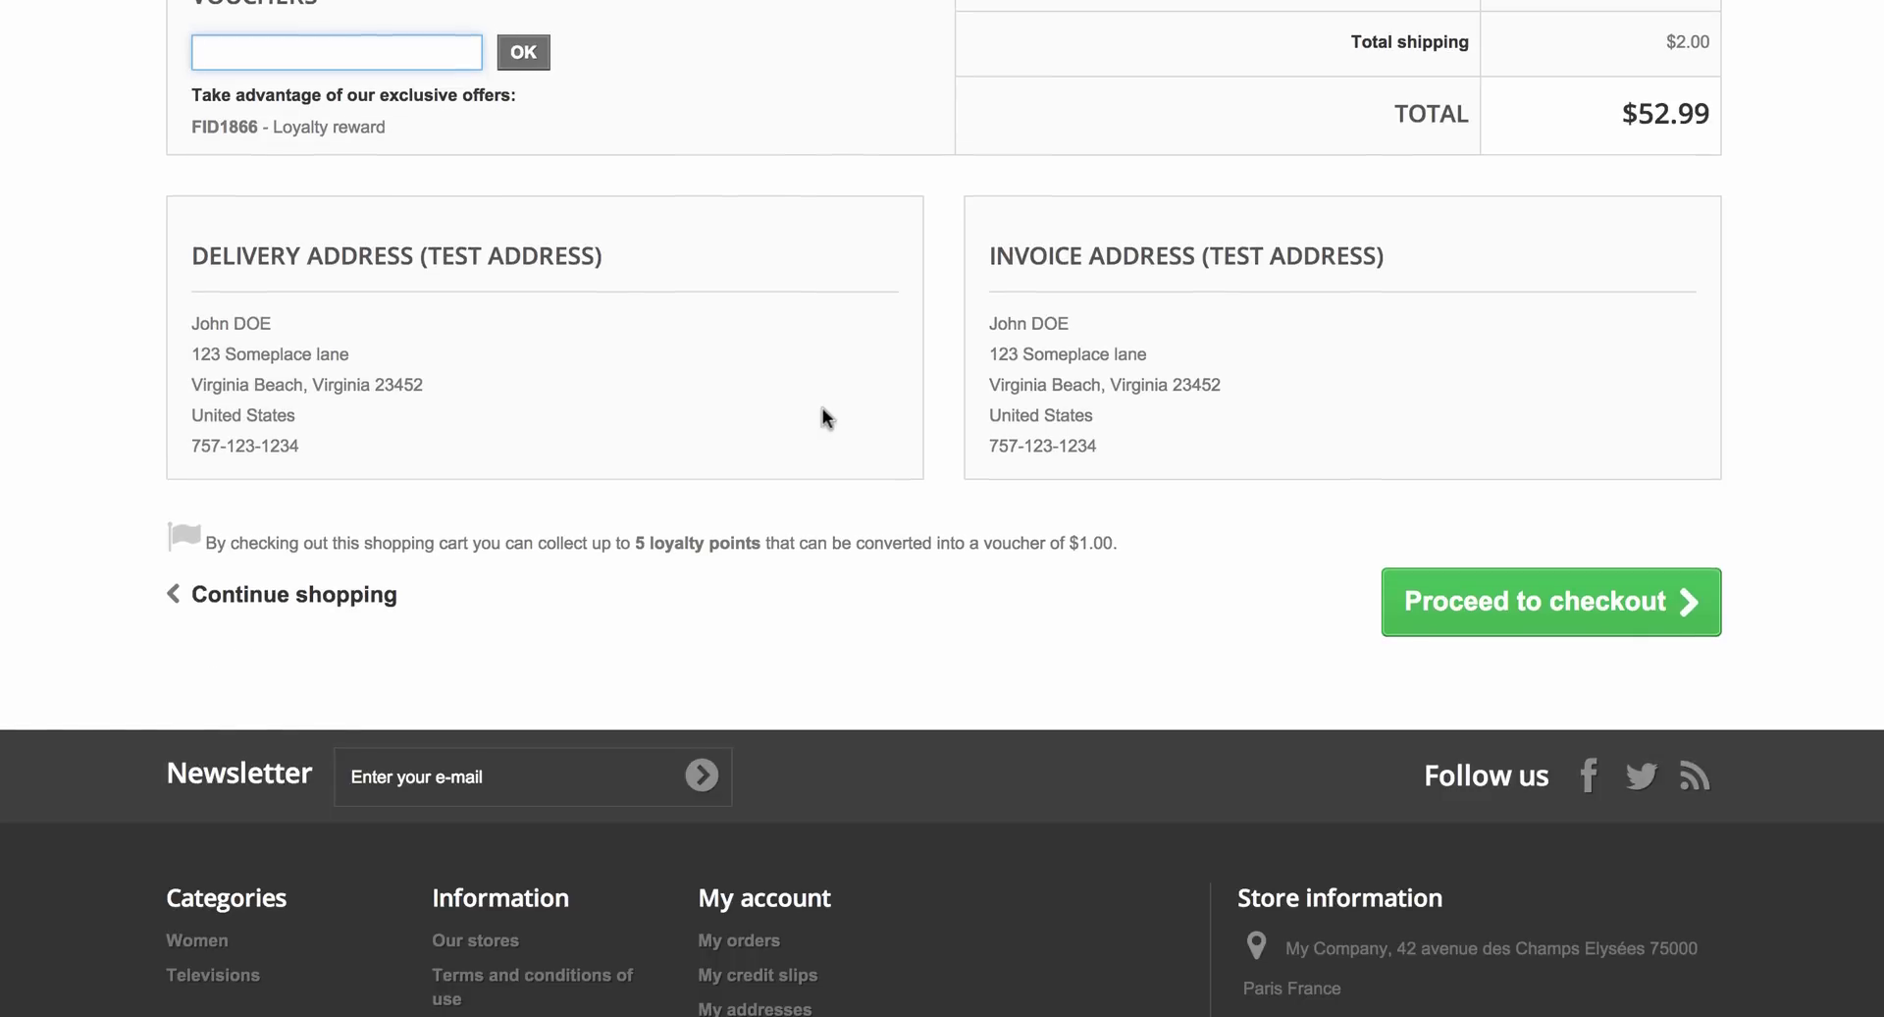
scroll(870, 315, "up", 1)
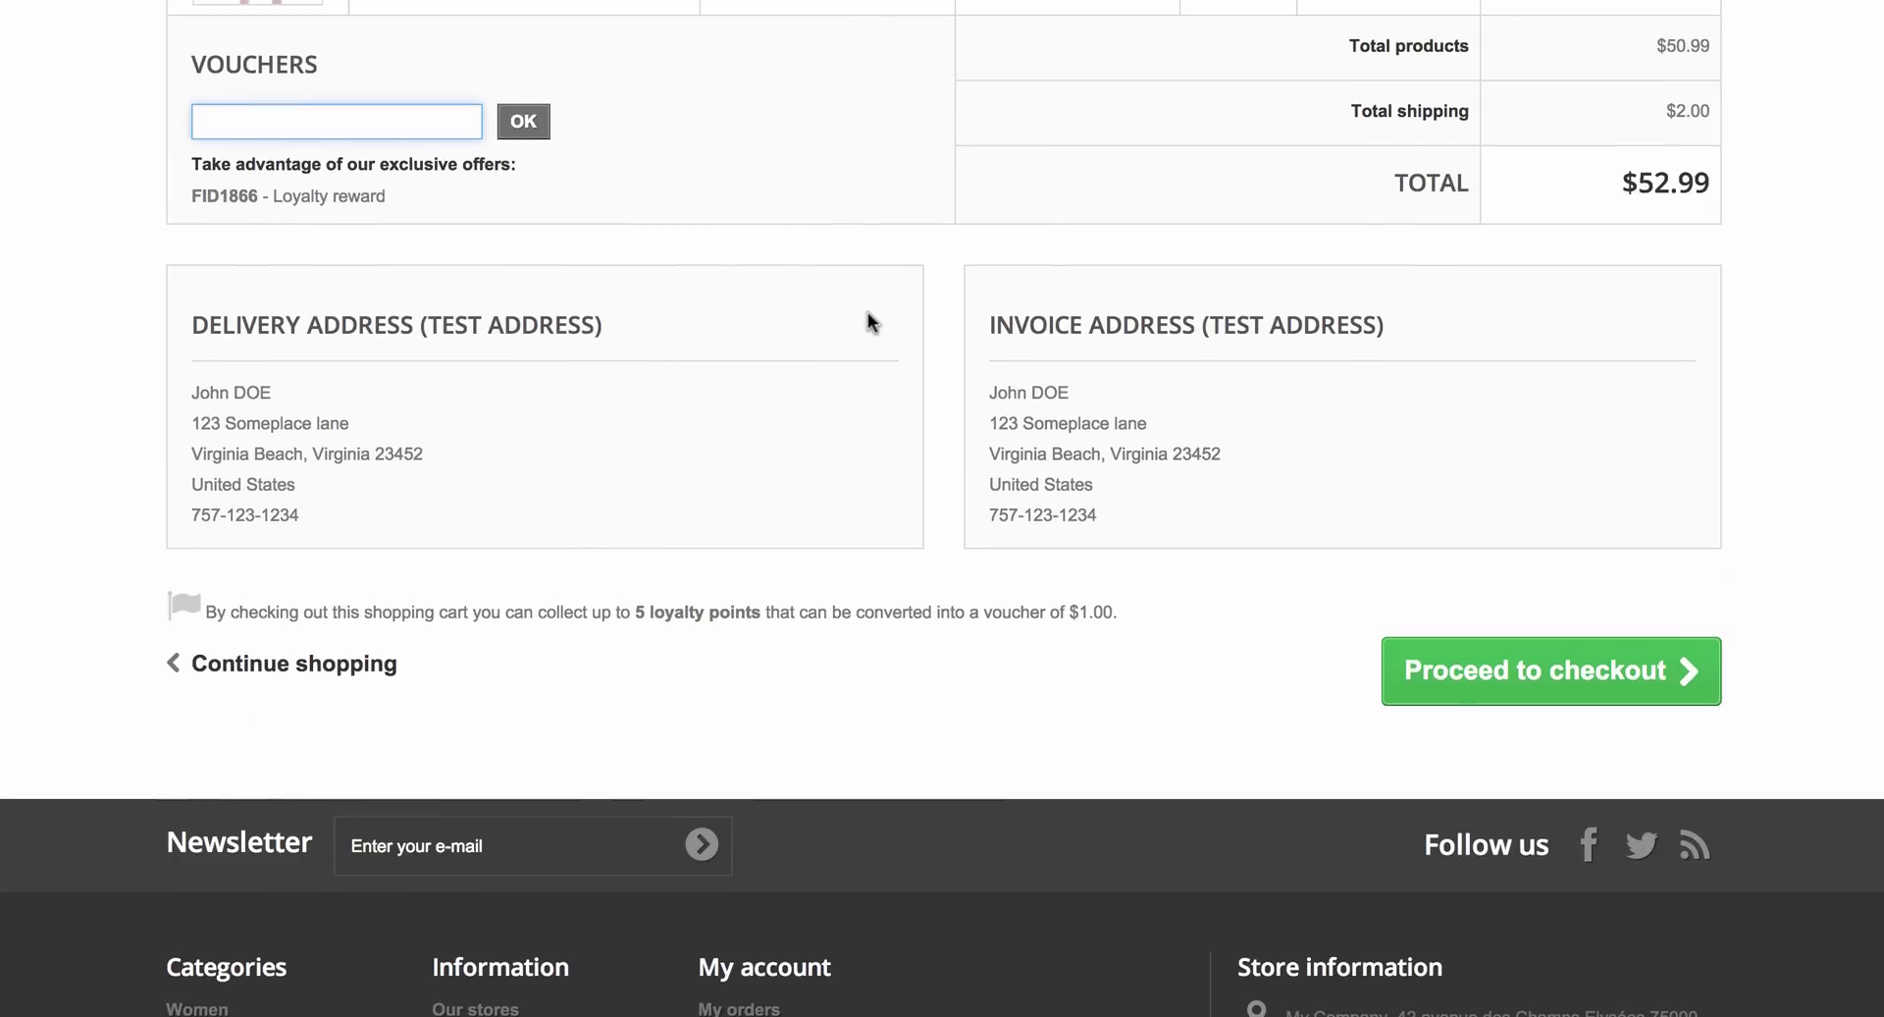
left_click(1541, 671)
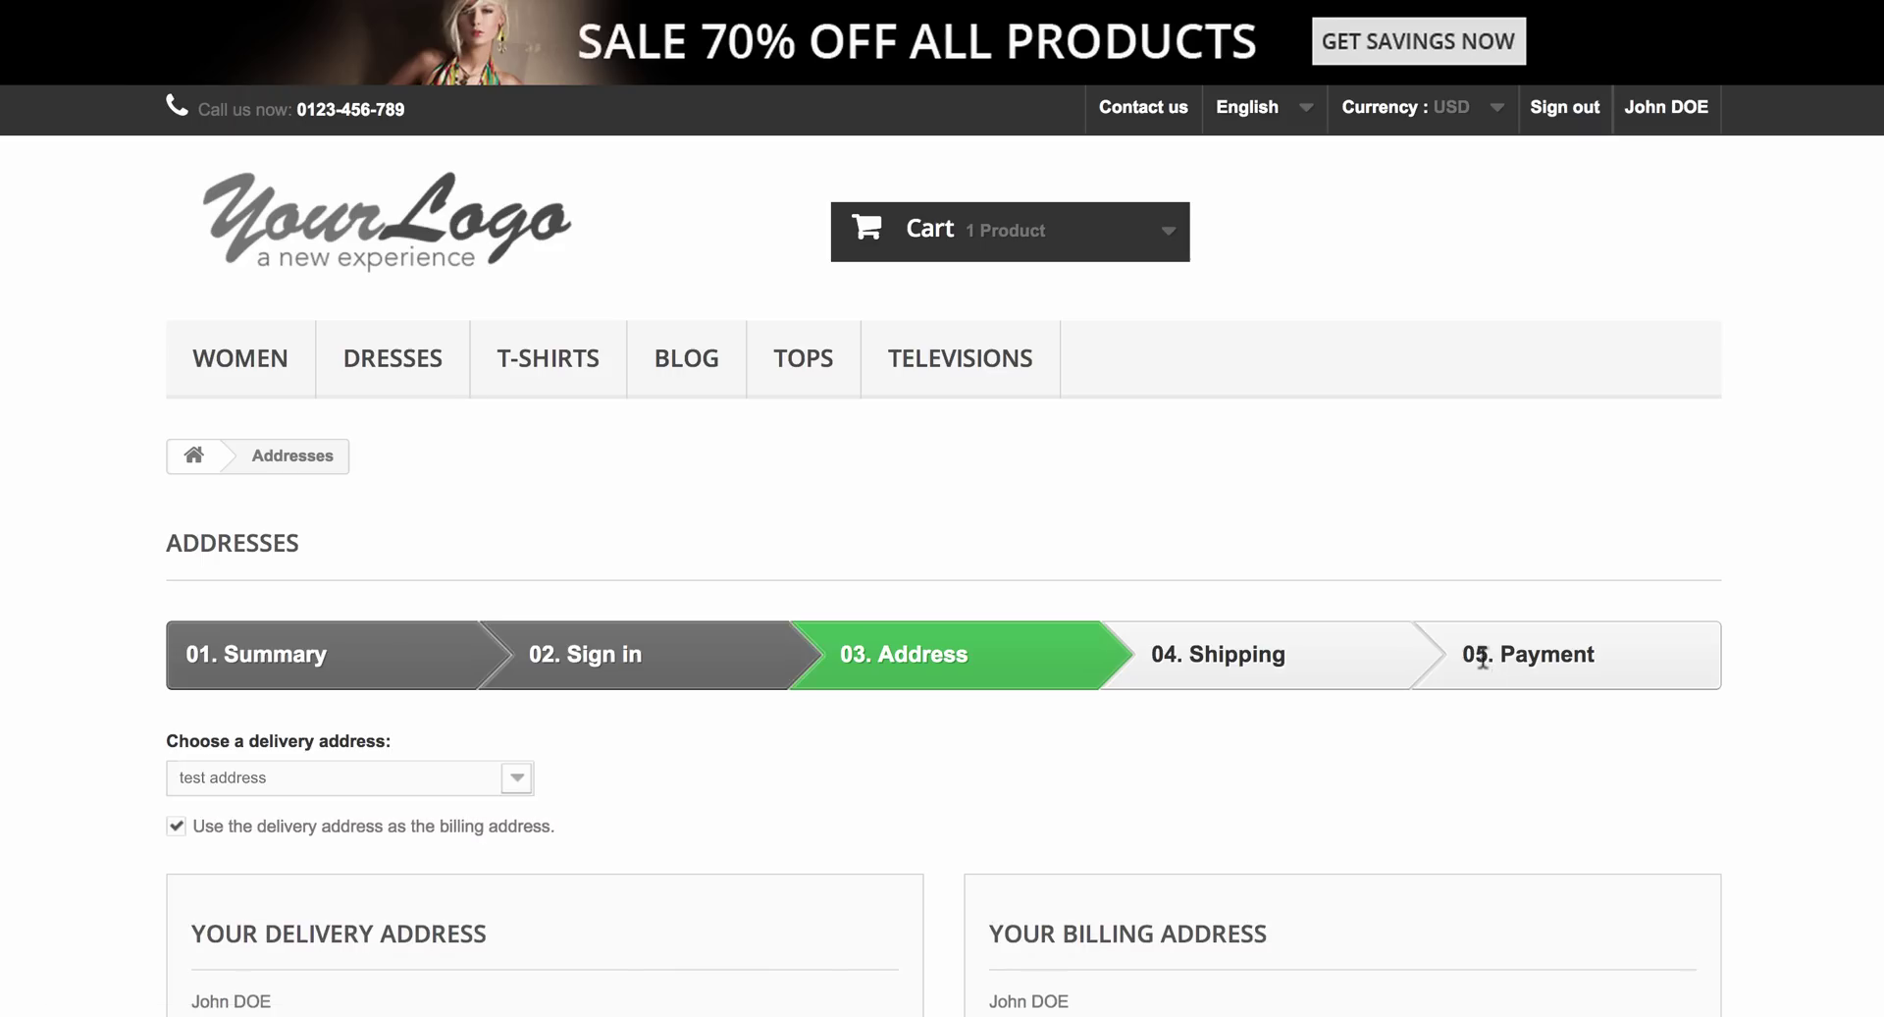
- Review the delivery and billing addresses and continue to the Shipping step
scroll(1585, 537, "down", 3)
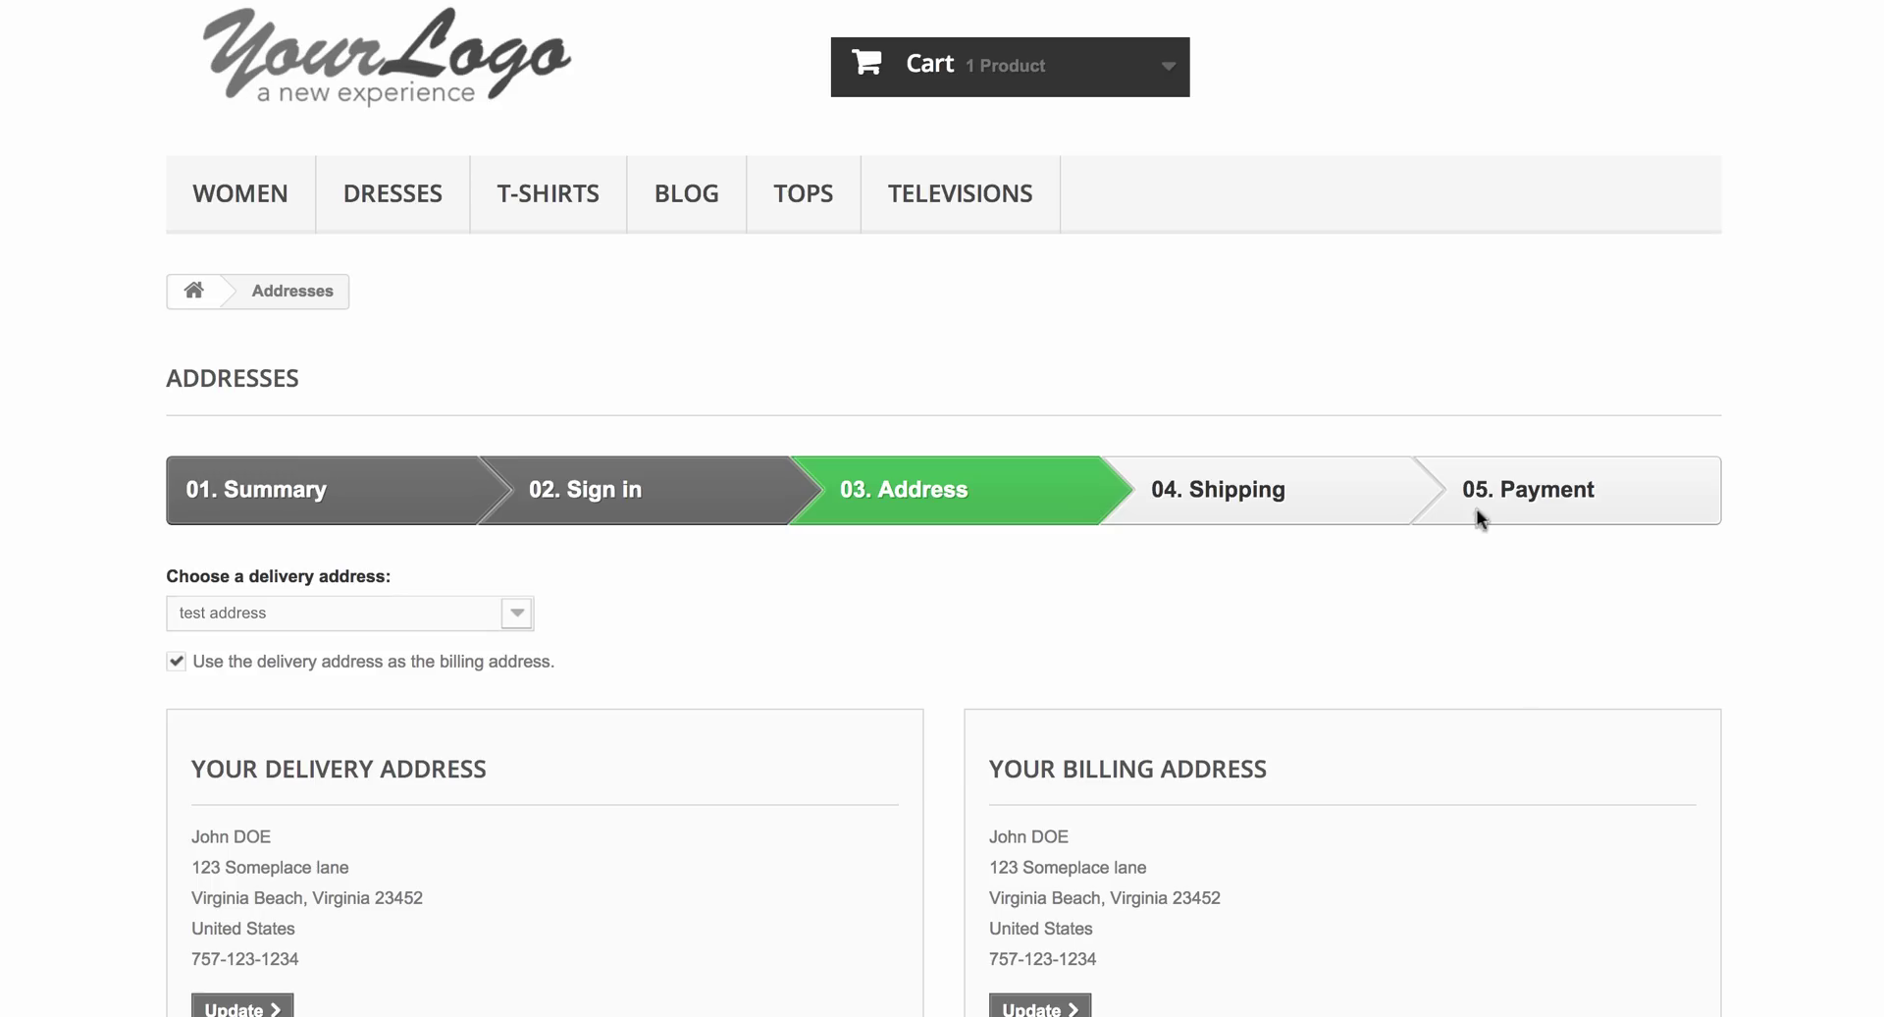
scroll(853, 487, "down", 10)
scroll(881, 357, "up", 3)
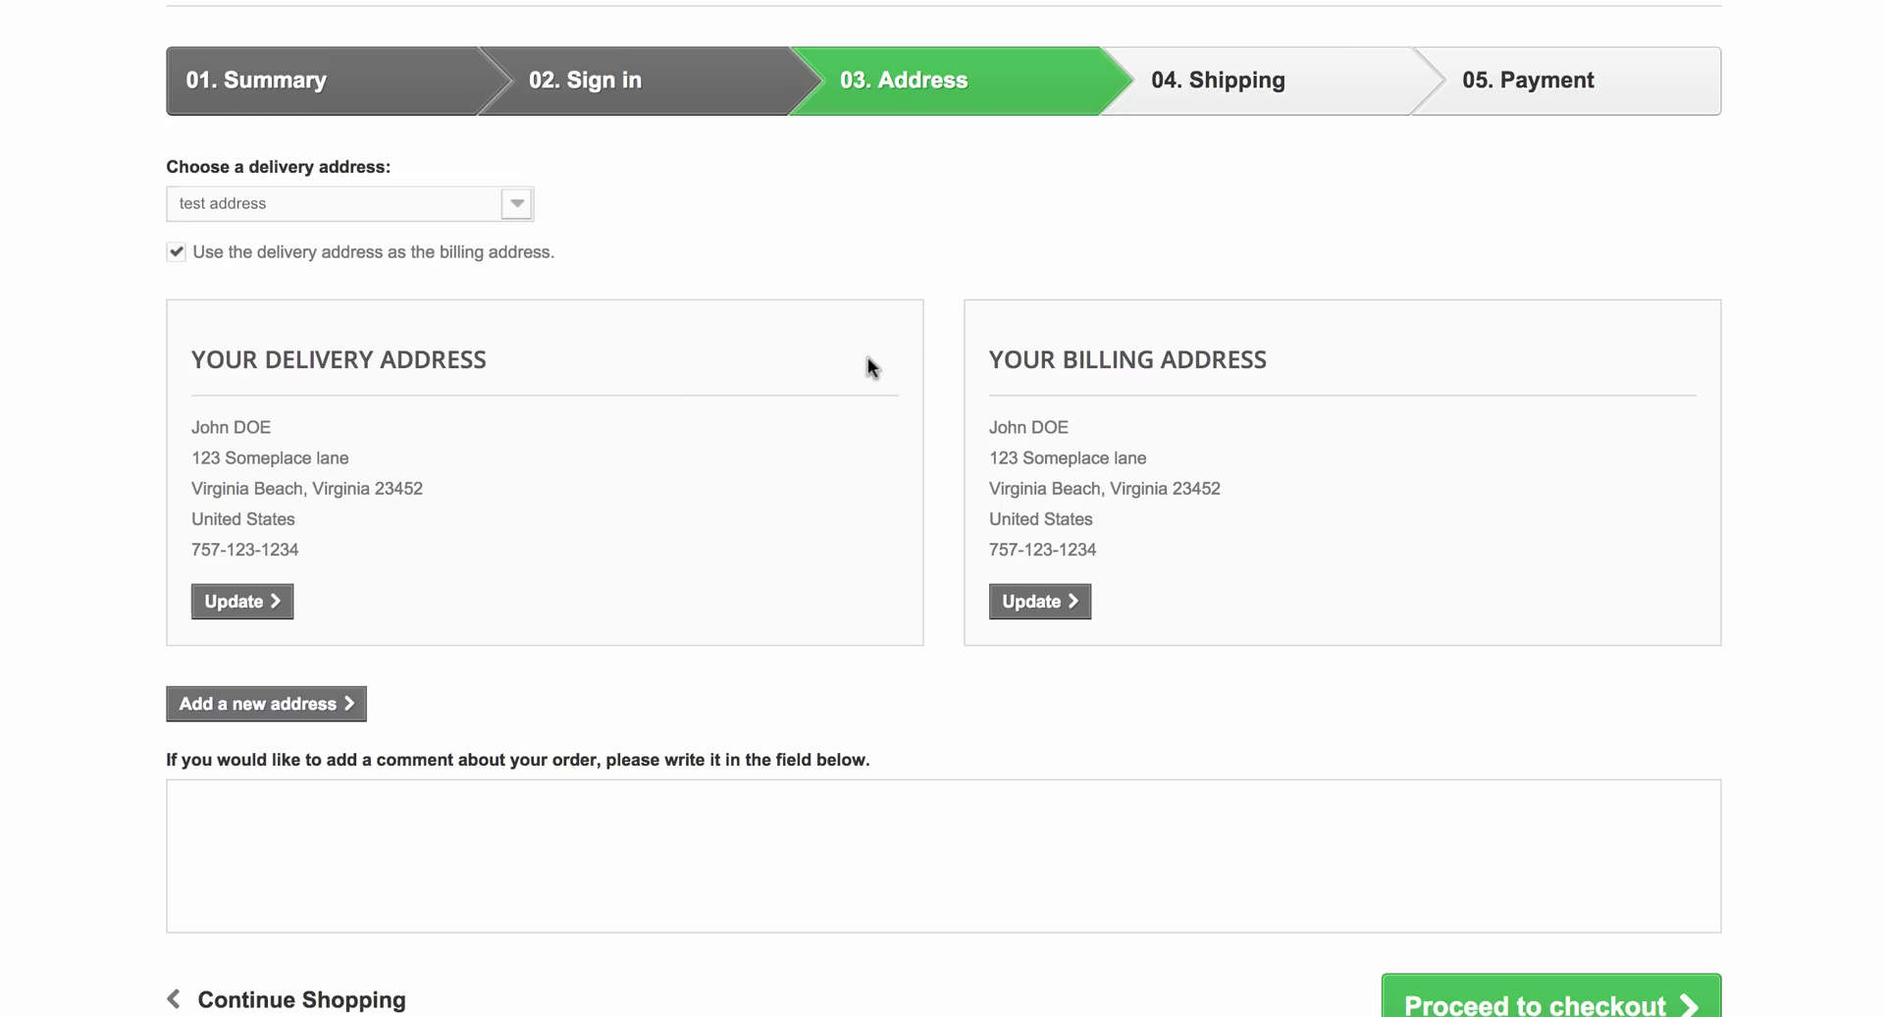
scroll(830, 304, "down", 4)
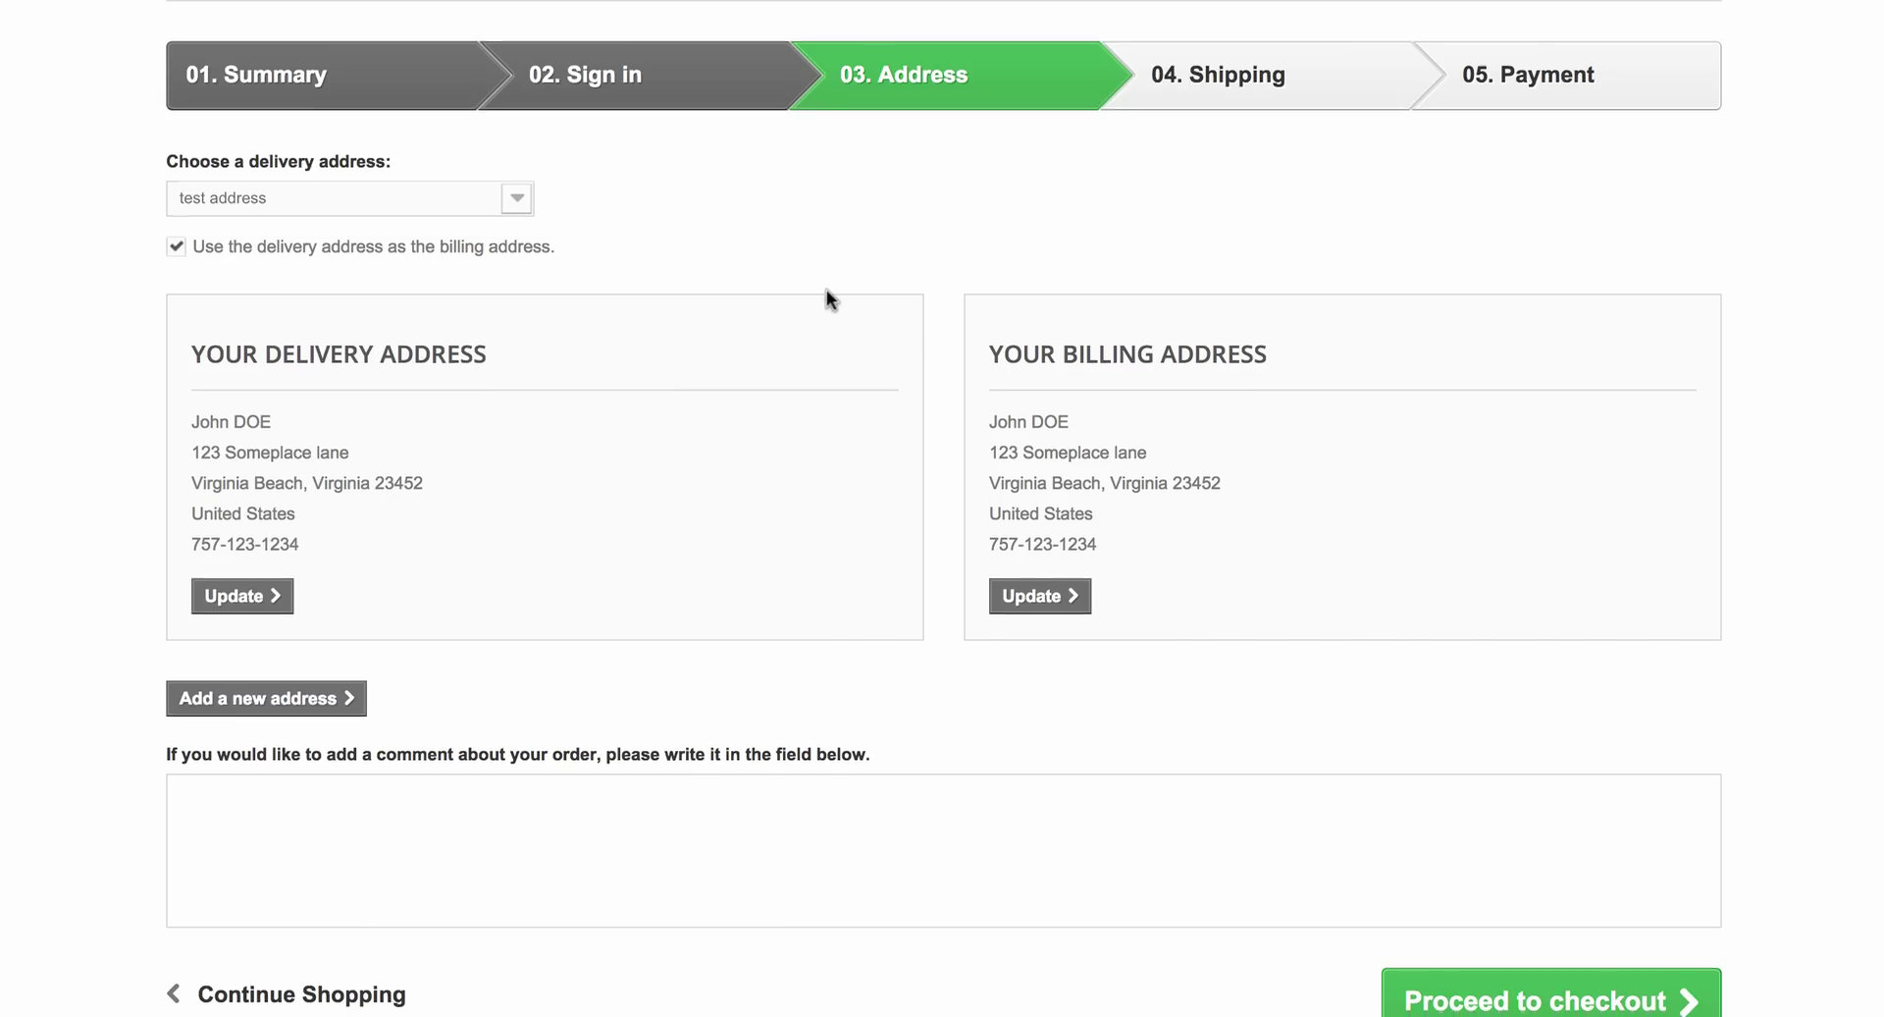
scroll(821, 299, "up", 4)
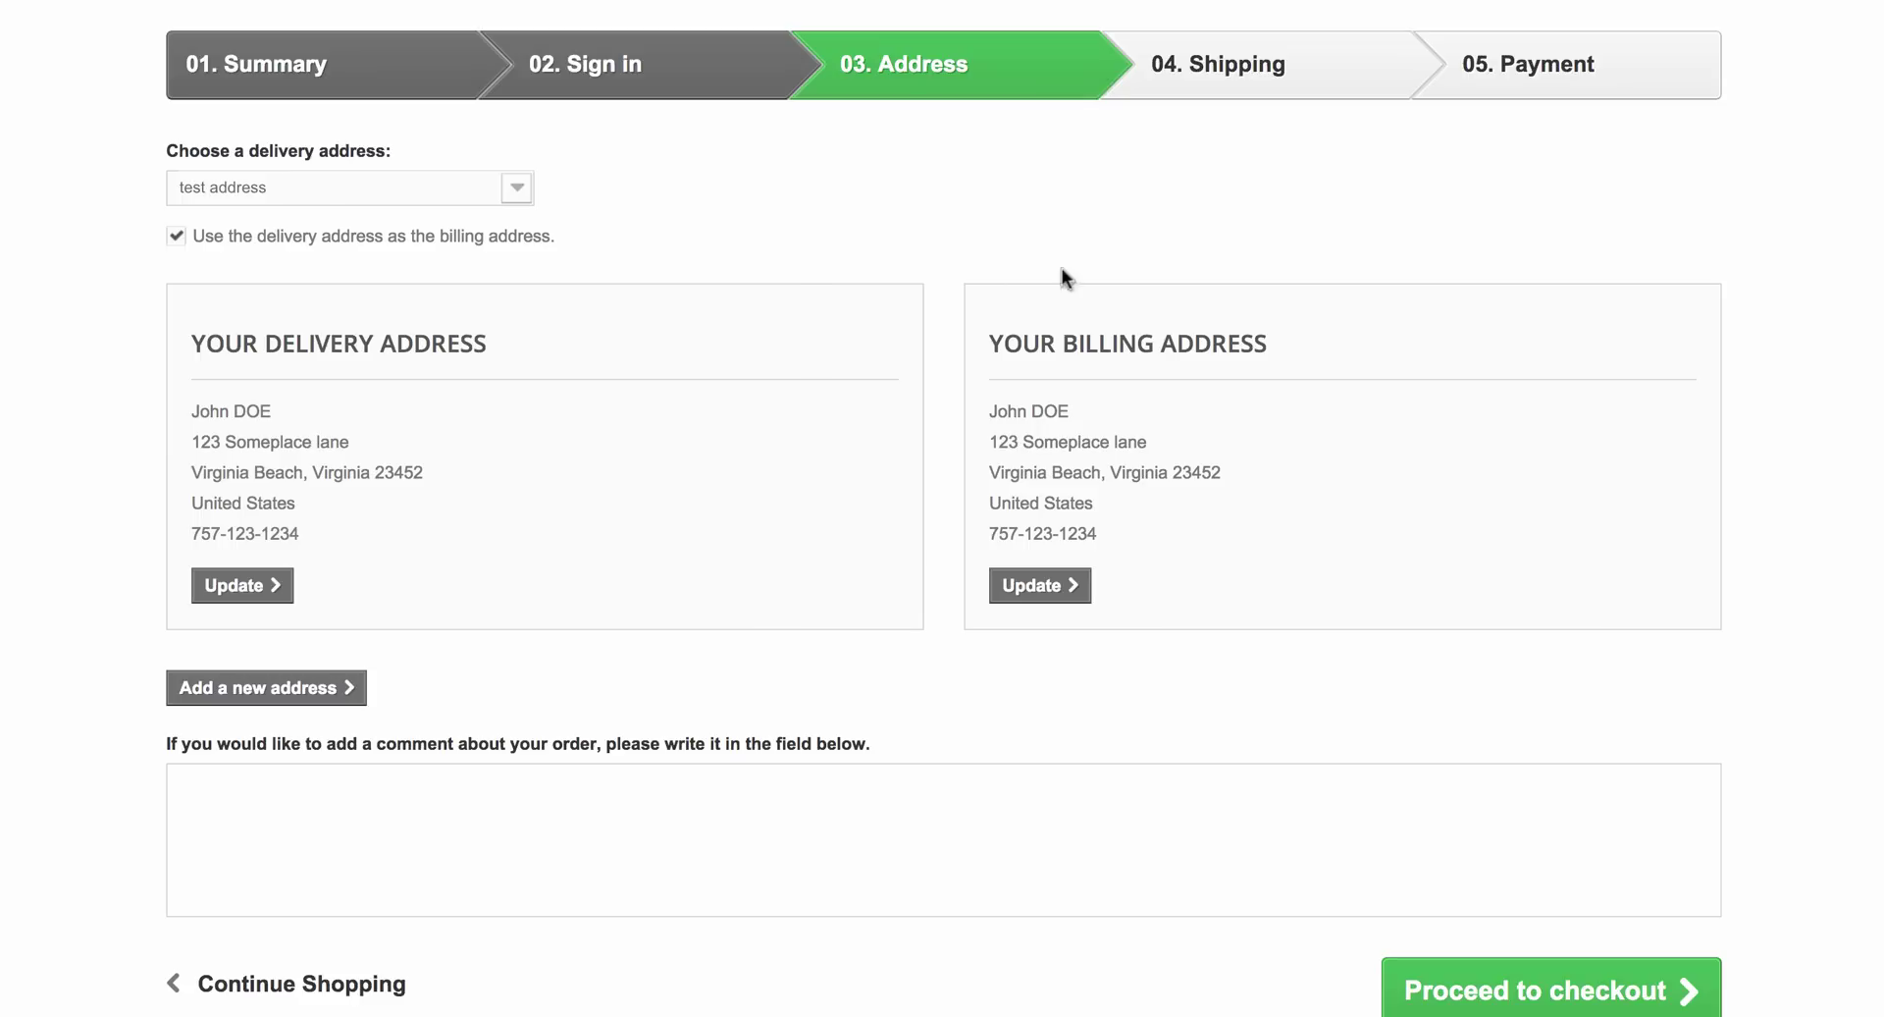
scroll(927, 177, "down", 1)
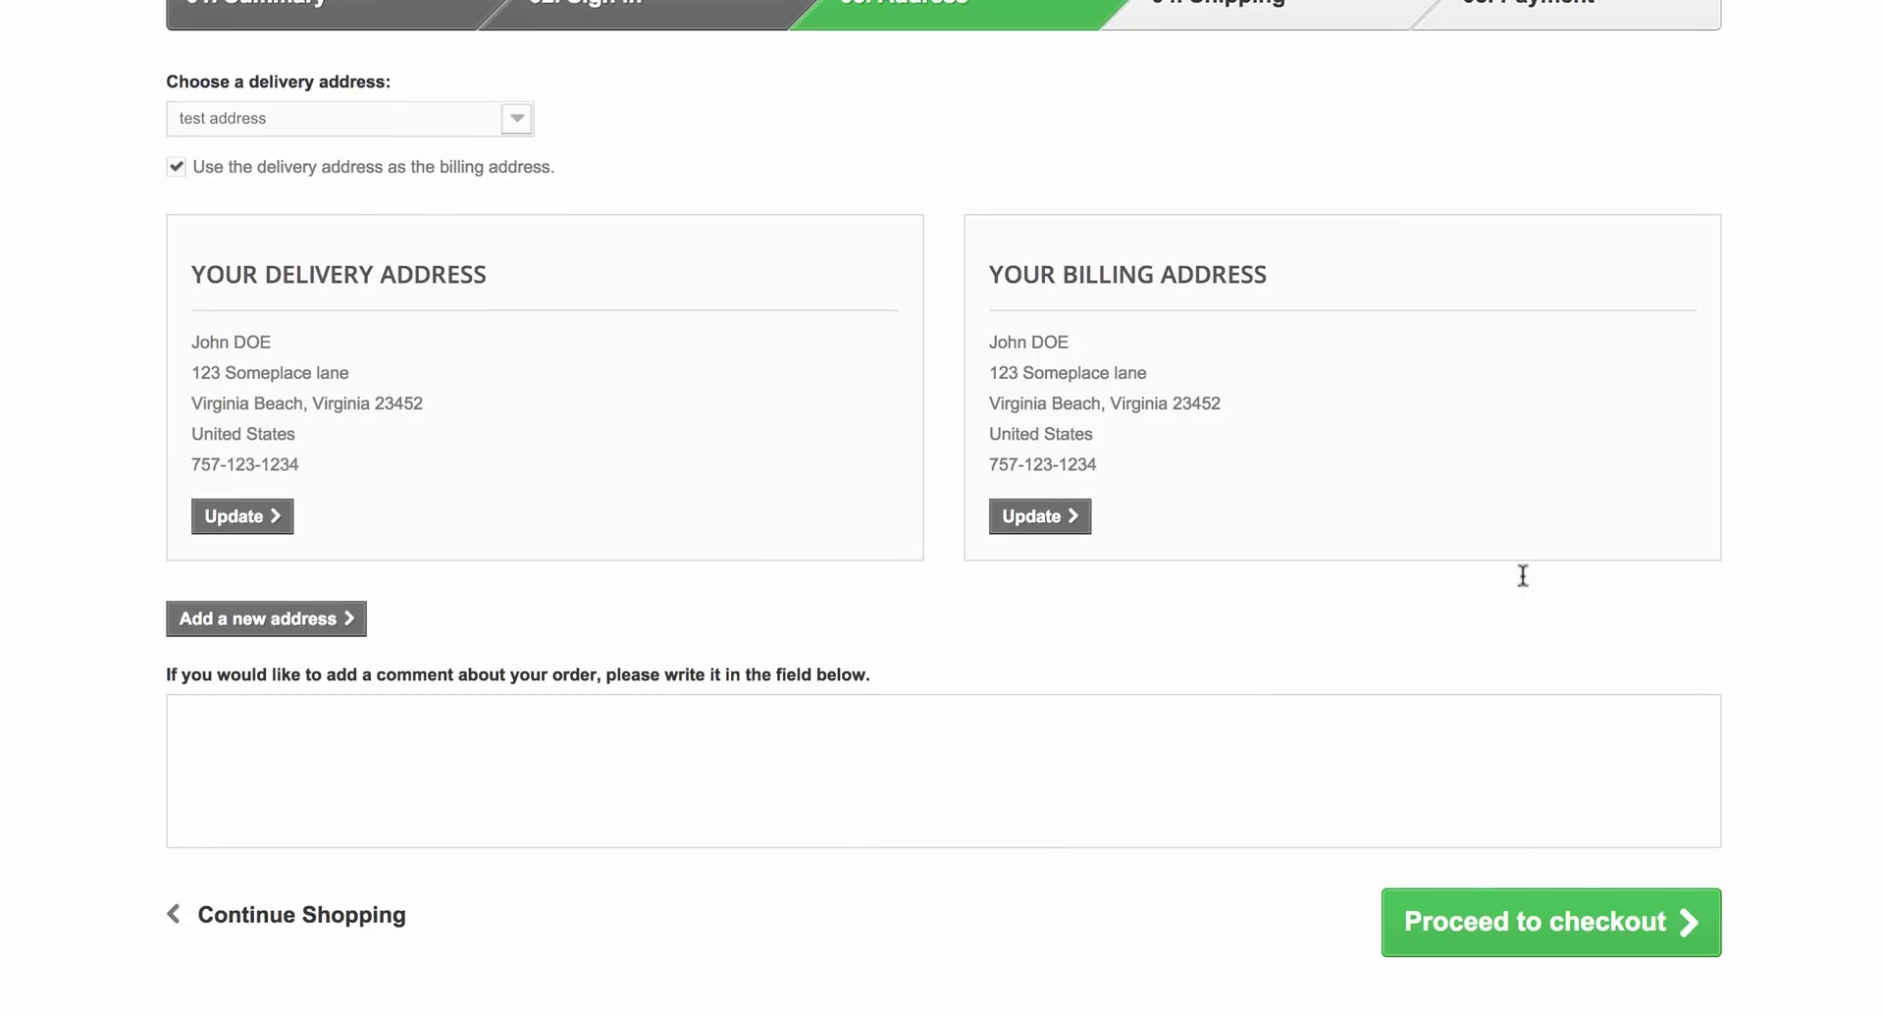
scroll(1194, 668, "down", 6)
scroll(1244, 592, "up", 1)
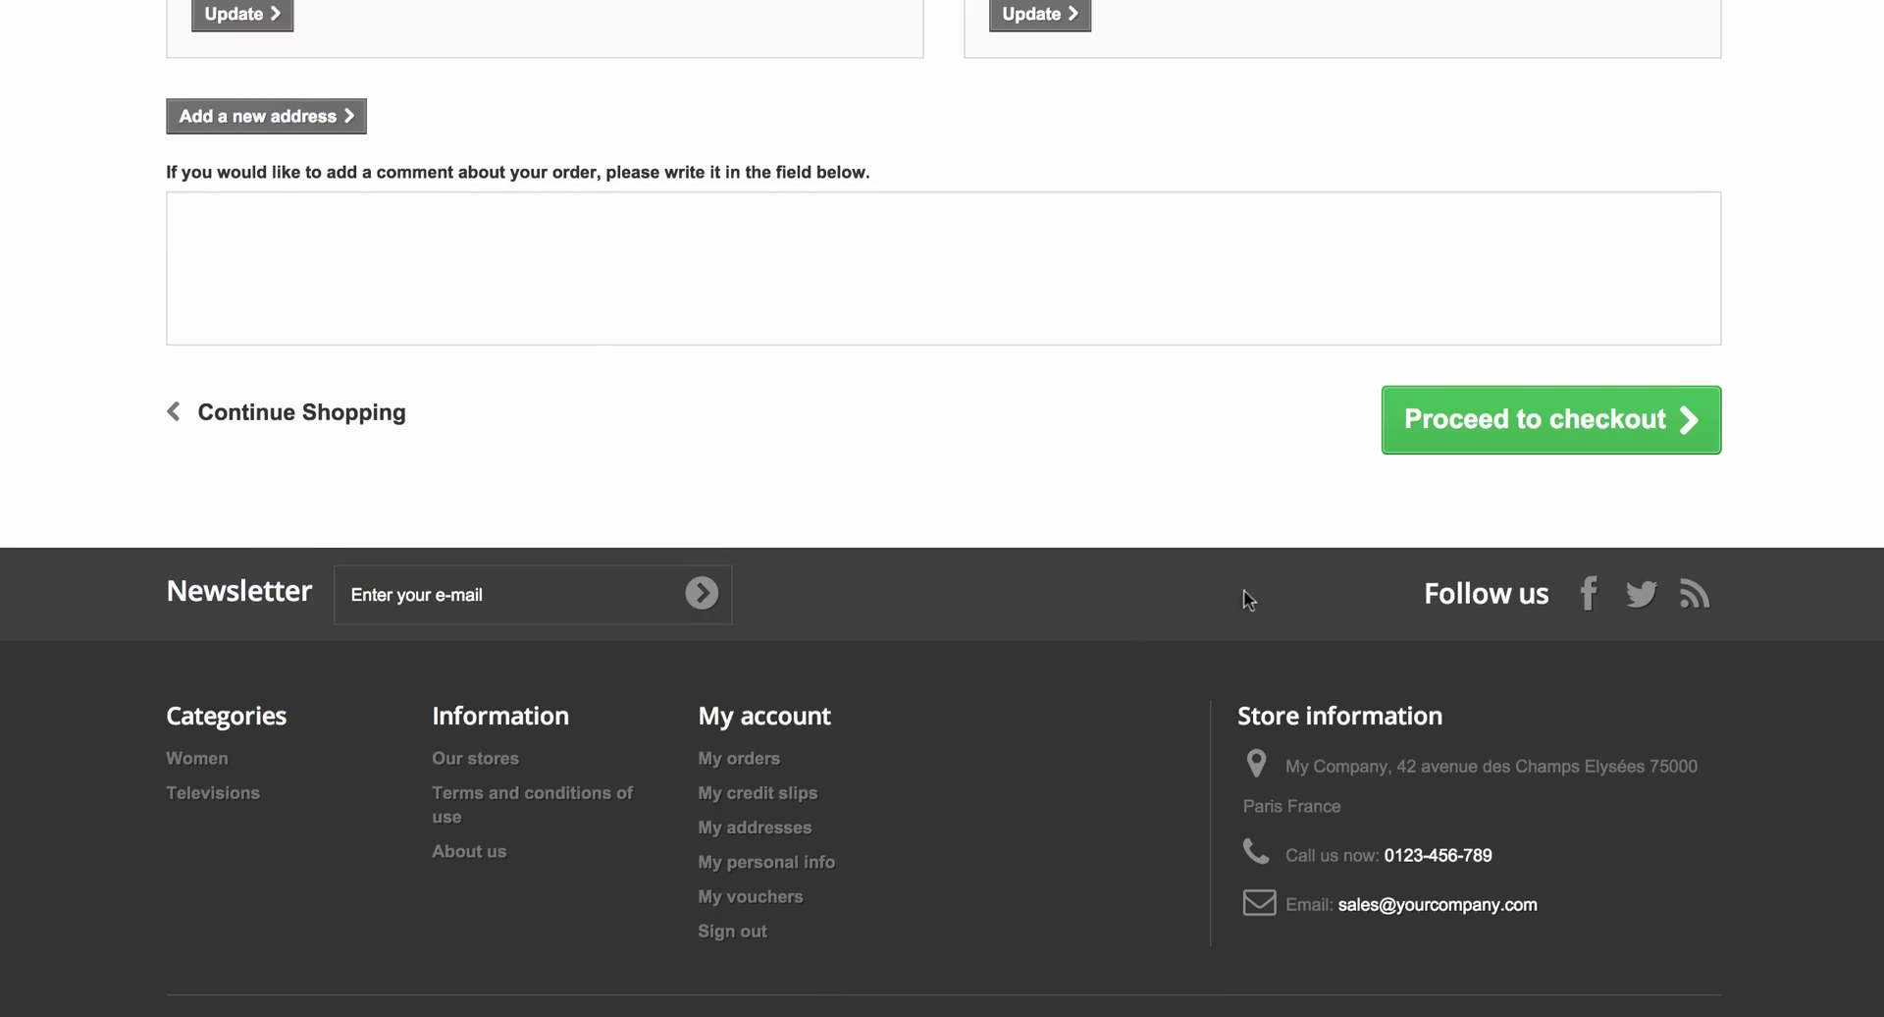
scroll(1295, 344, "up", 8)
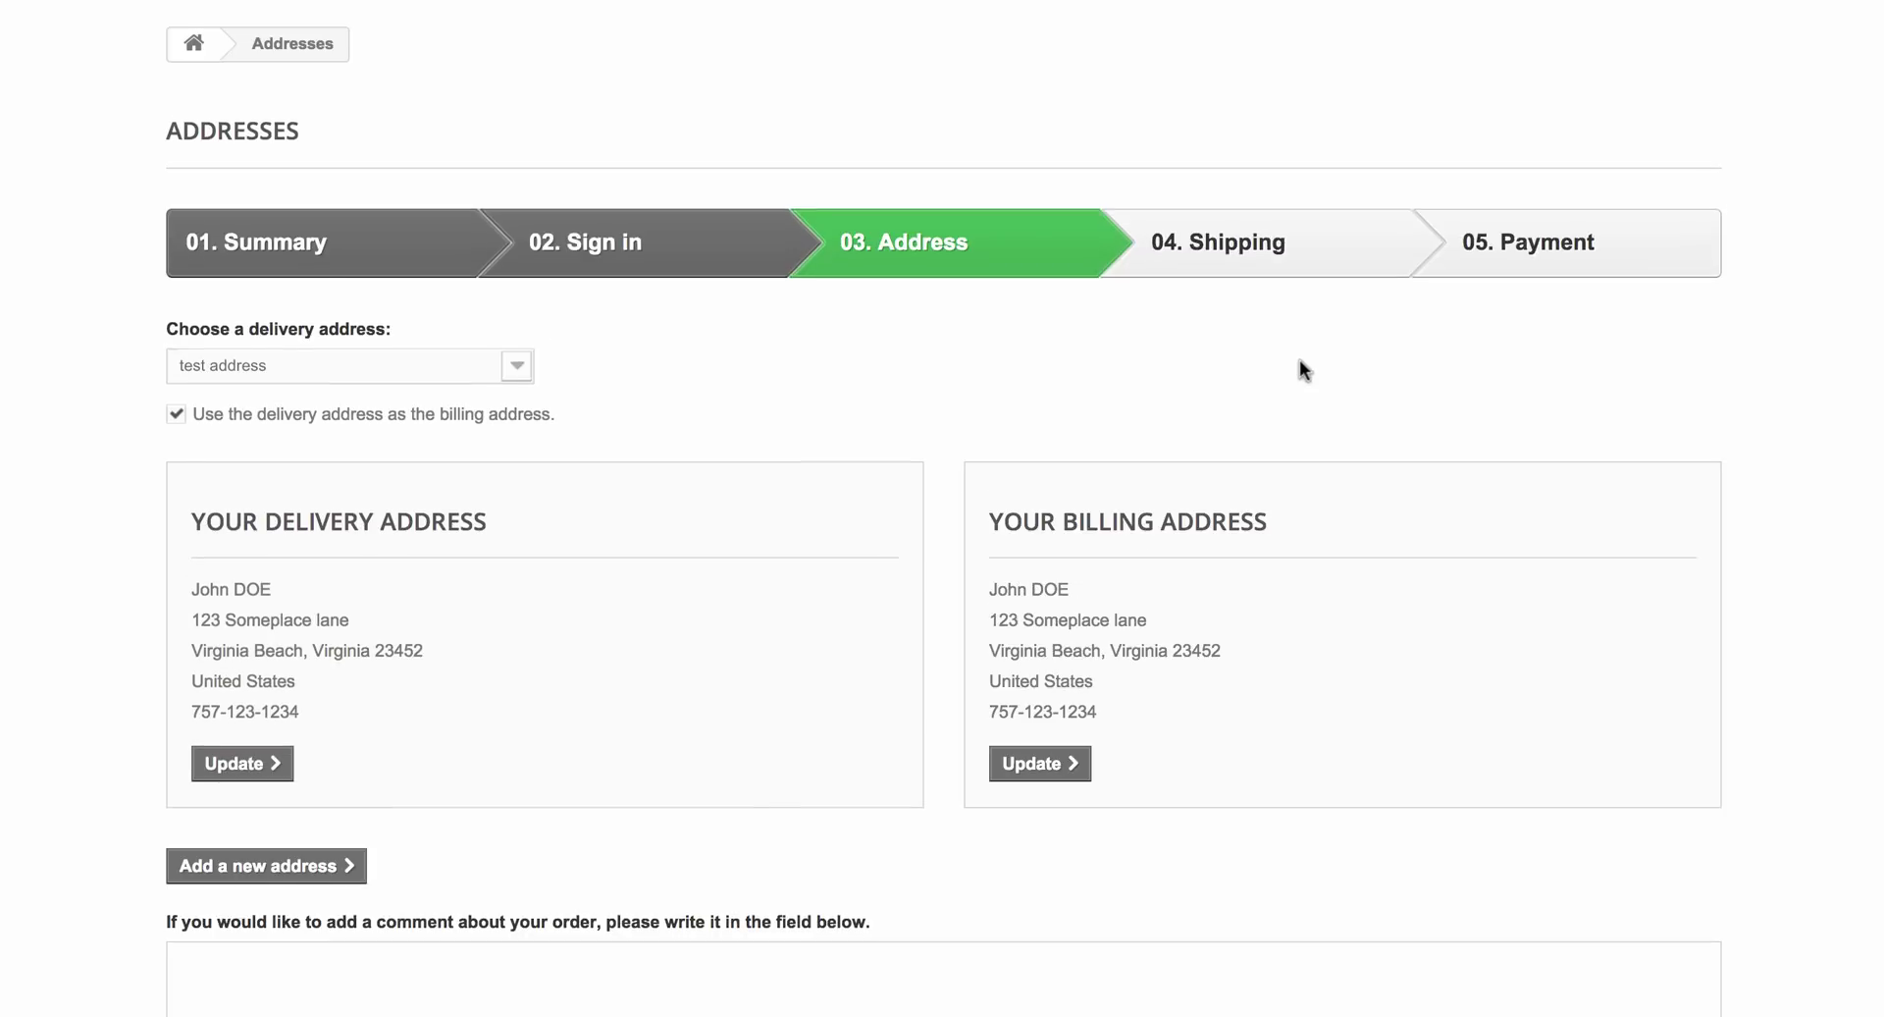
scroll(1299, 367, "down", 5)
left_click(1513, 637)
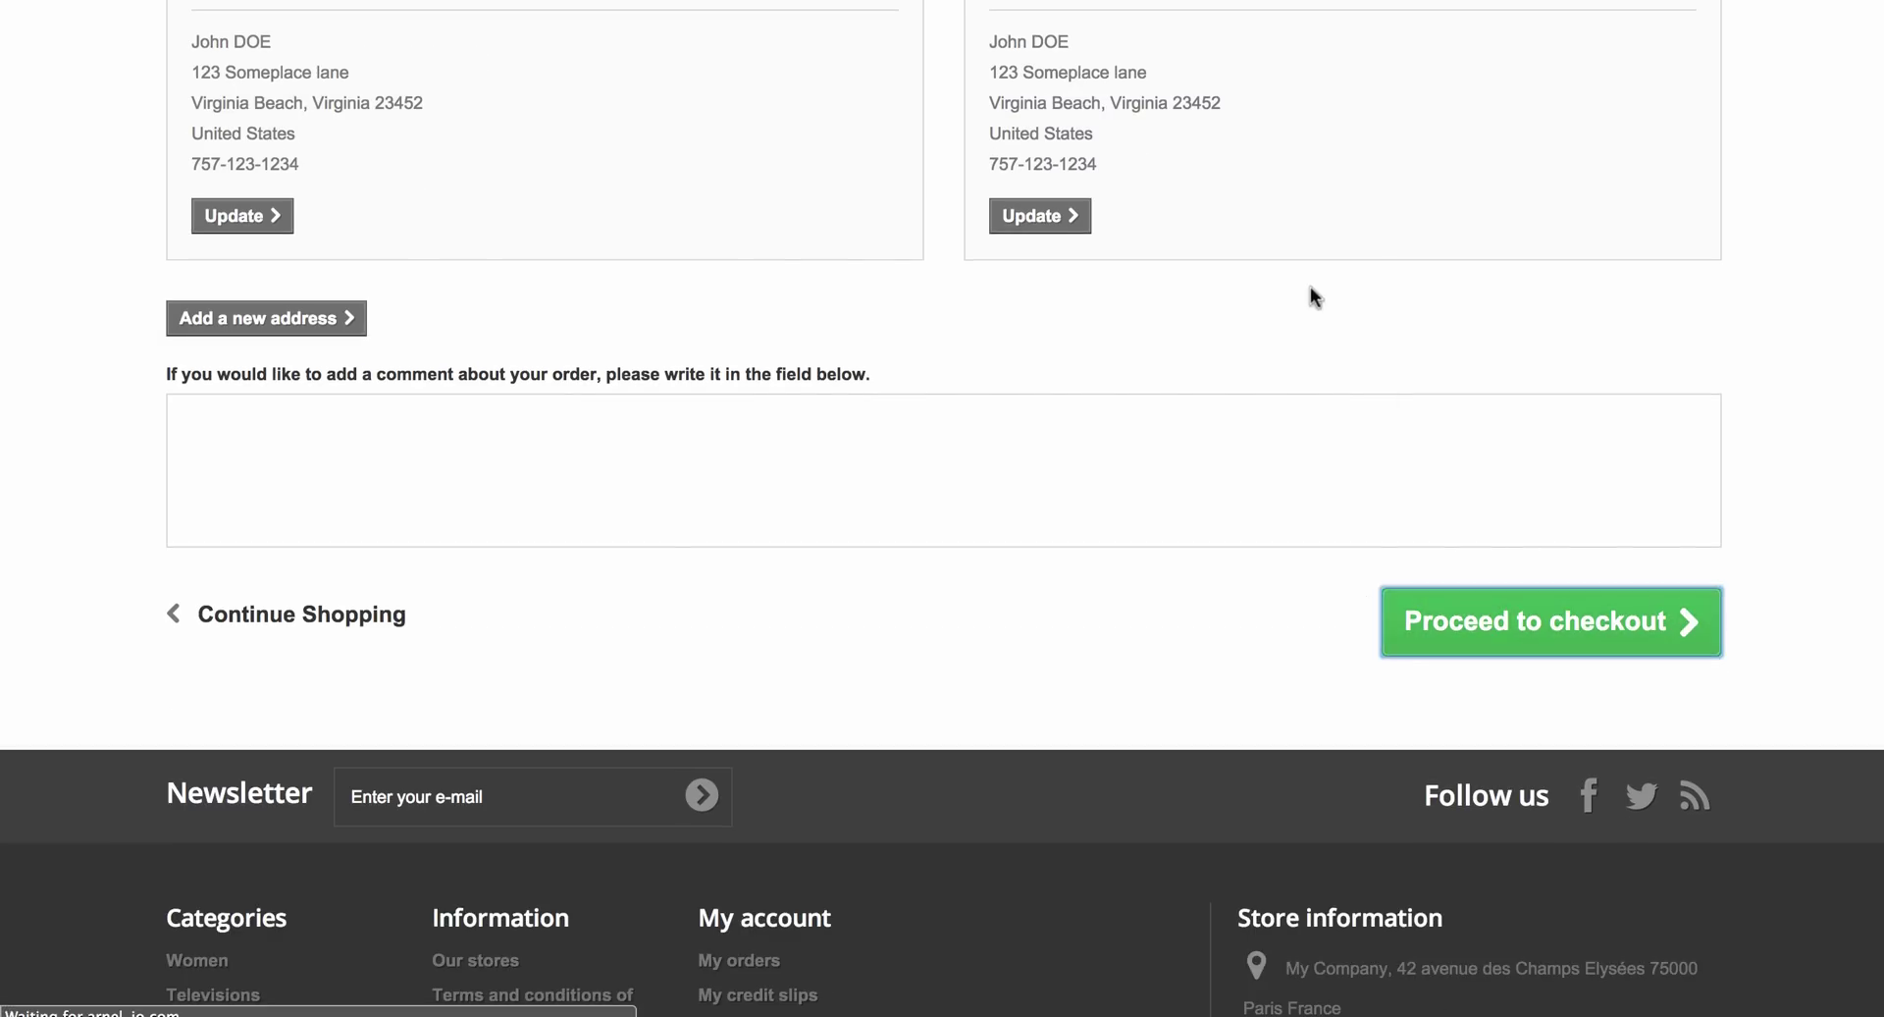
scroll(1283, 344, "down", 3)
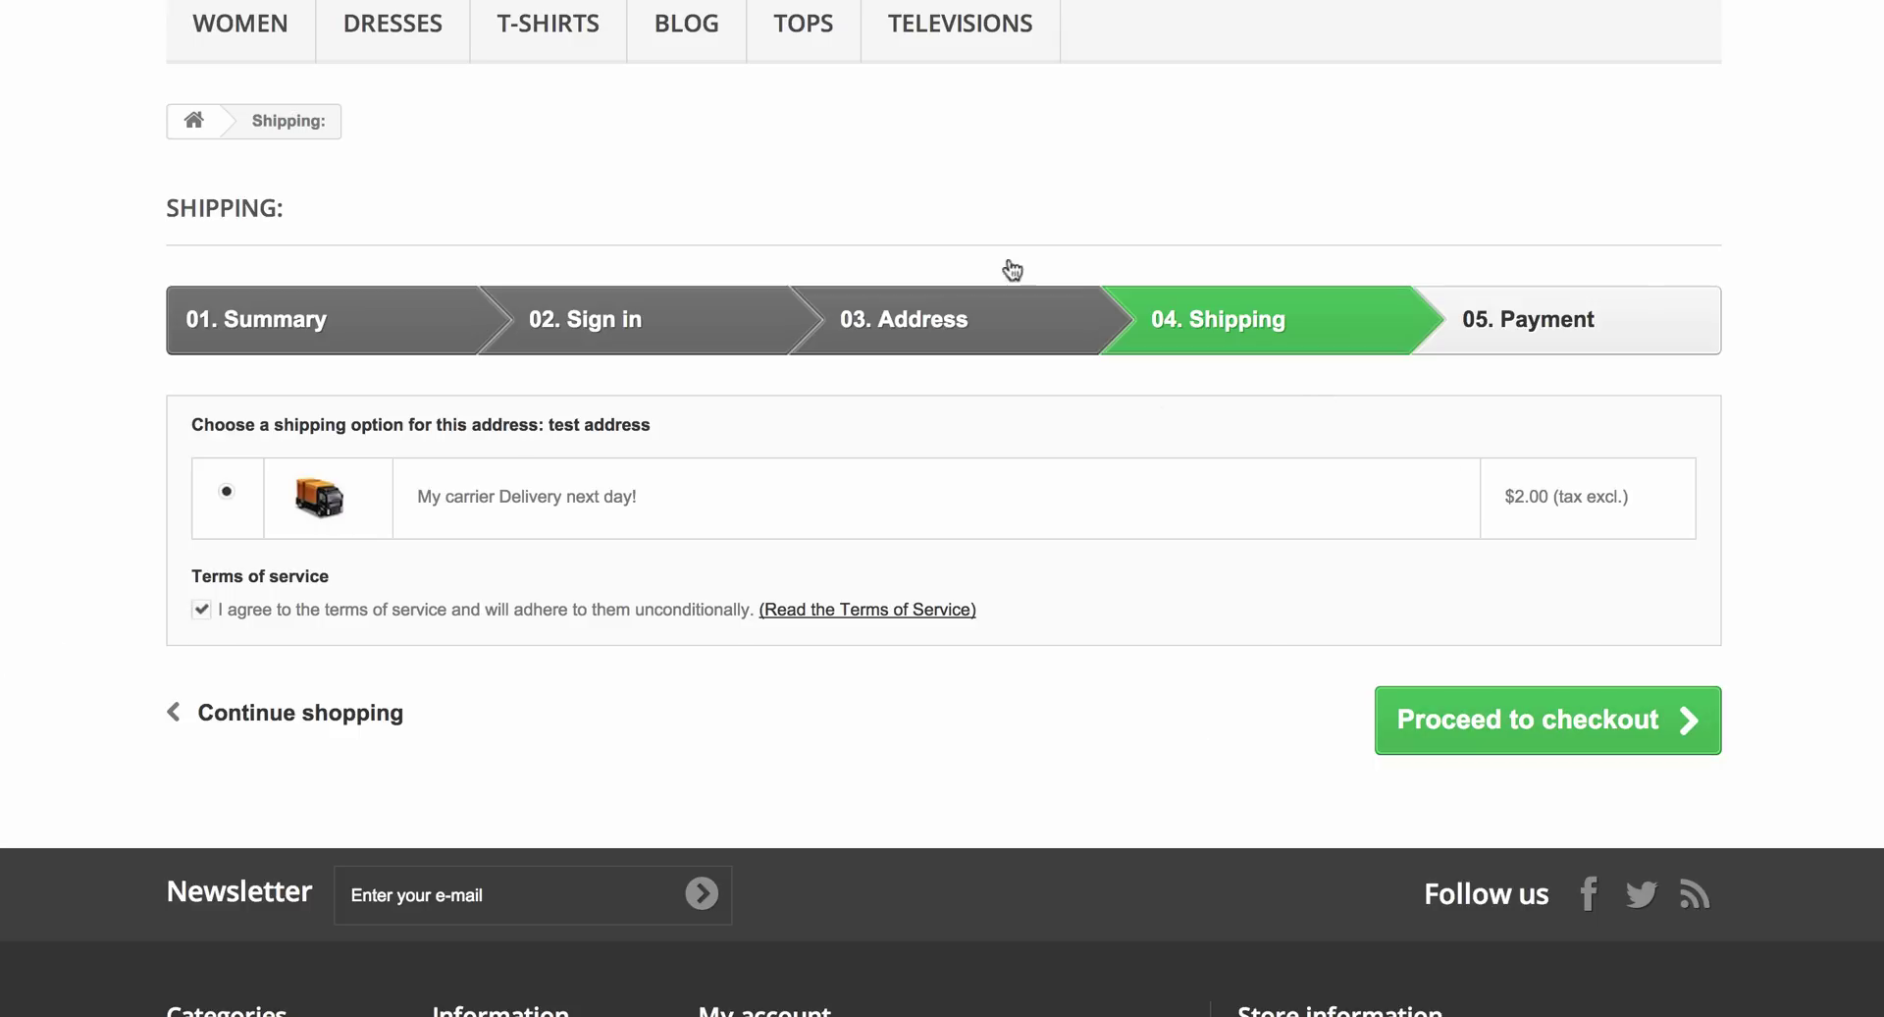
- Continue to payment, choose bank wire and confirm the $52.99 order
left_click(1526, 721)
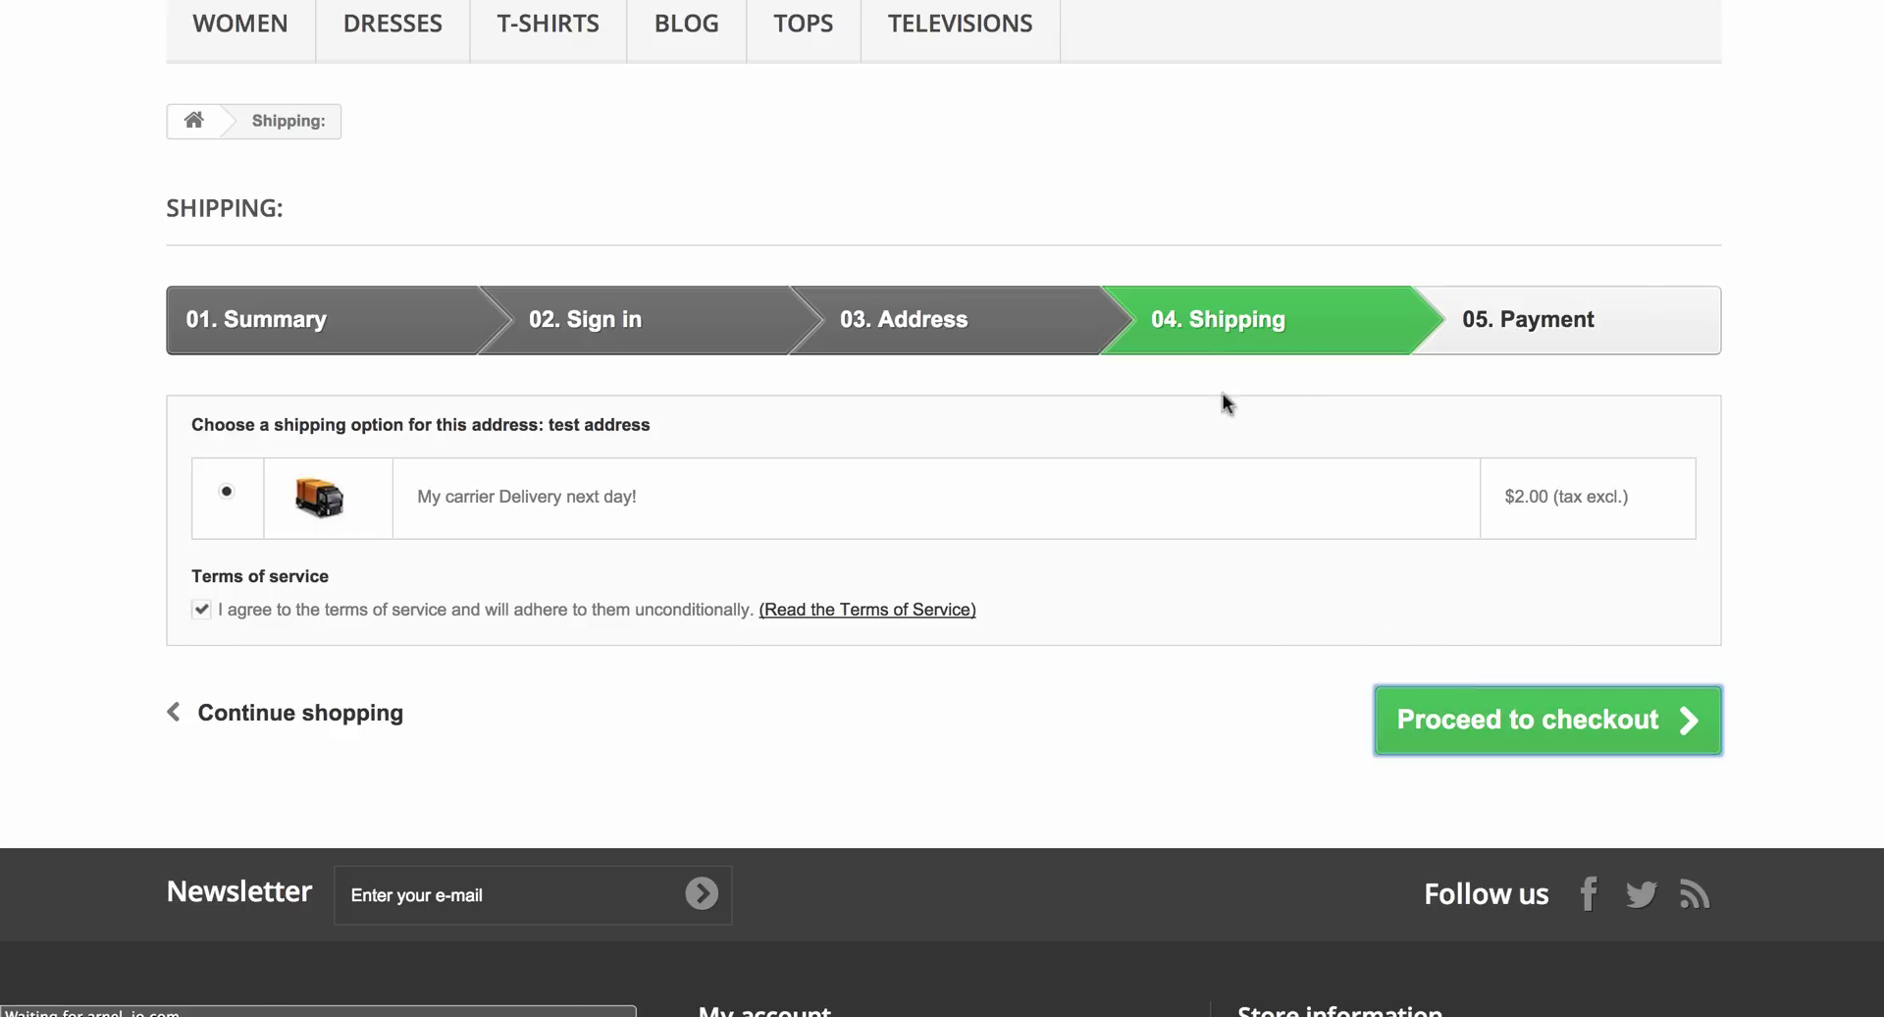
scroll(1427, 420, "down", 10)
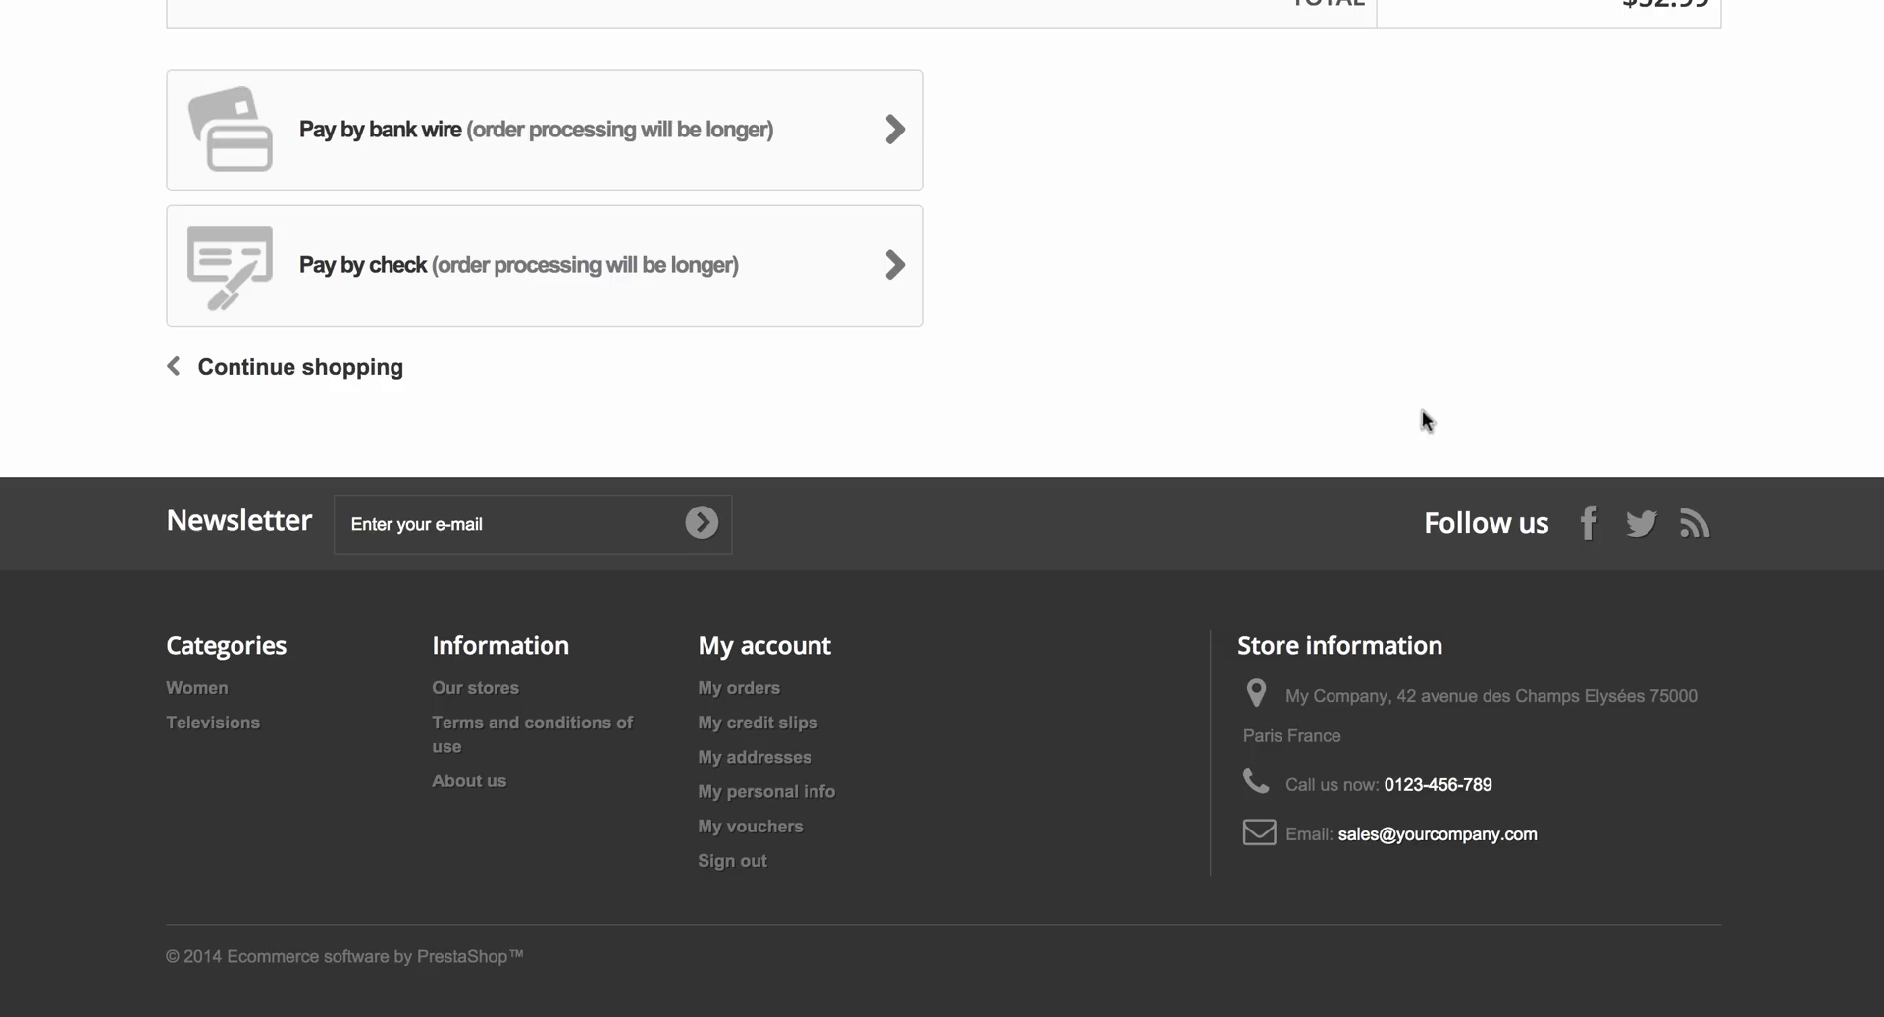
scroll(1292, 378, "up", 4)
left_click(458, 551)
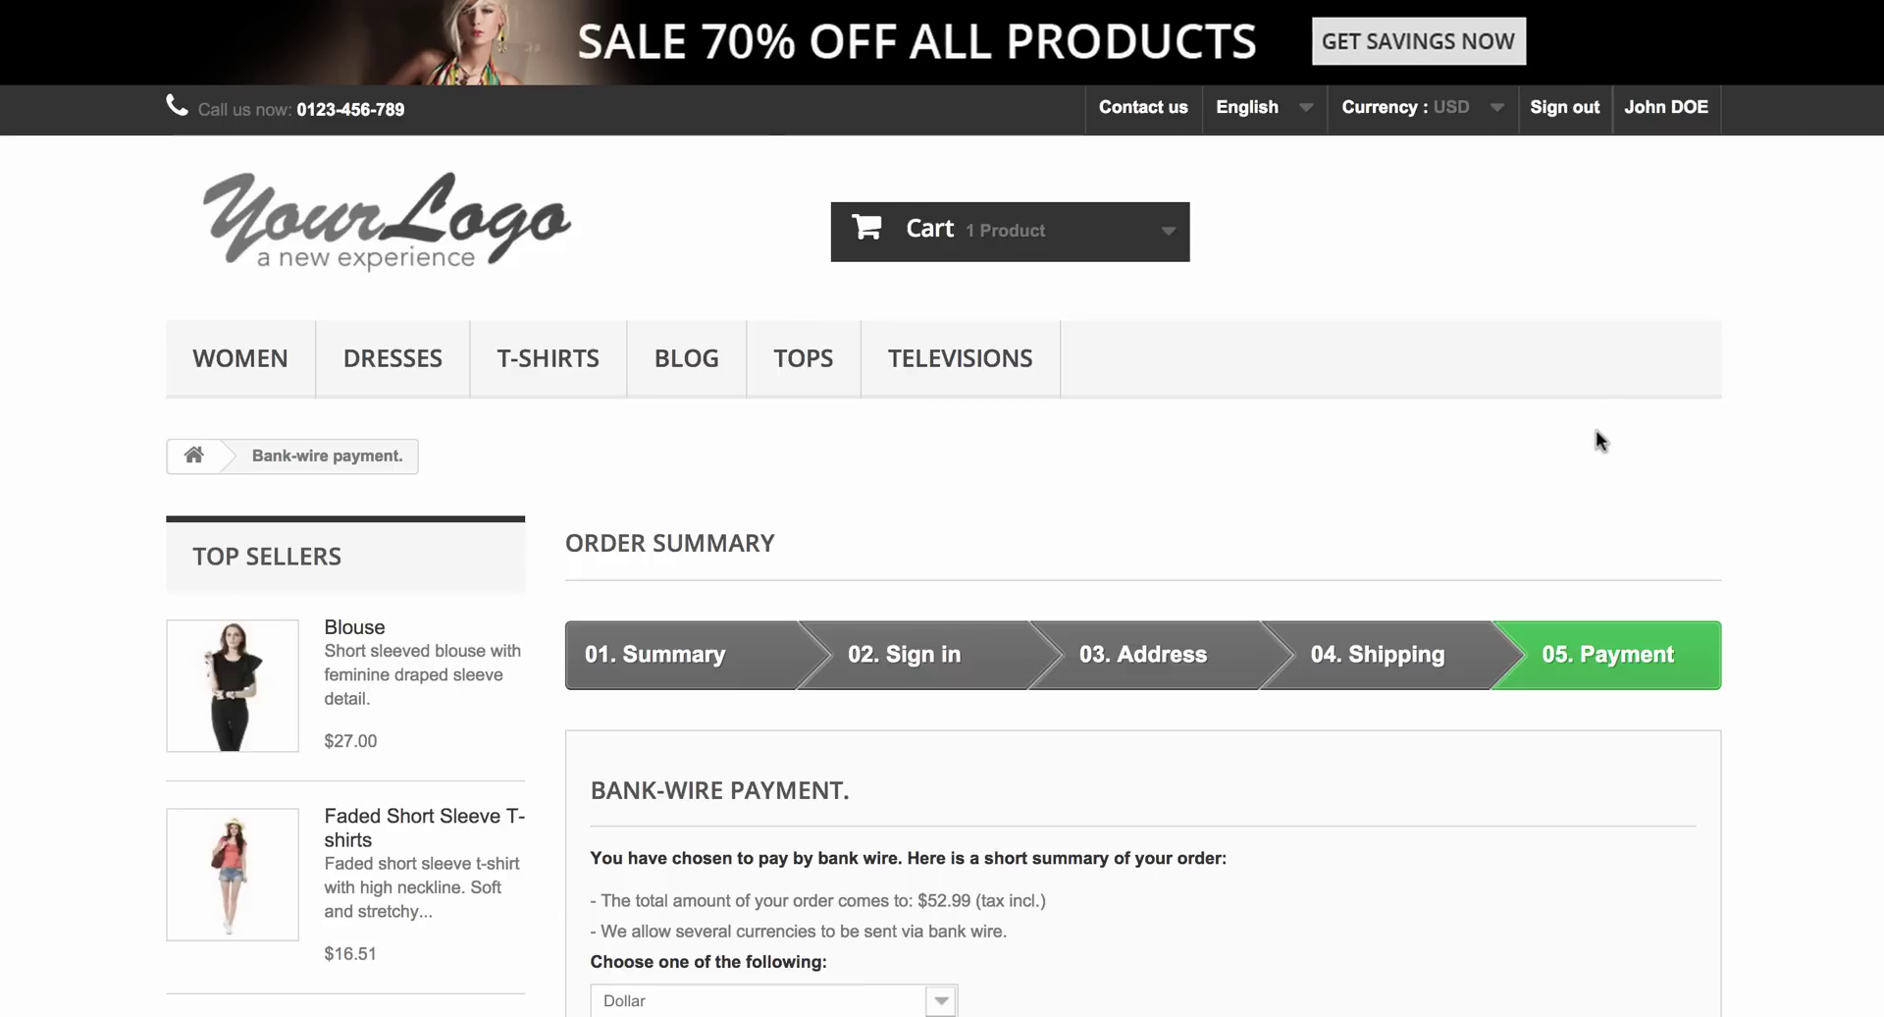
scroll(1399, 478, "down", 4)
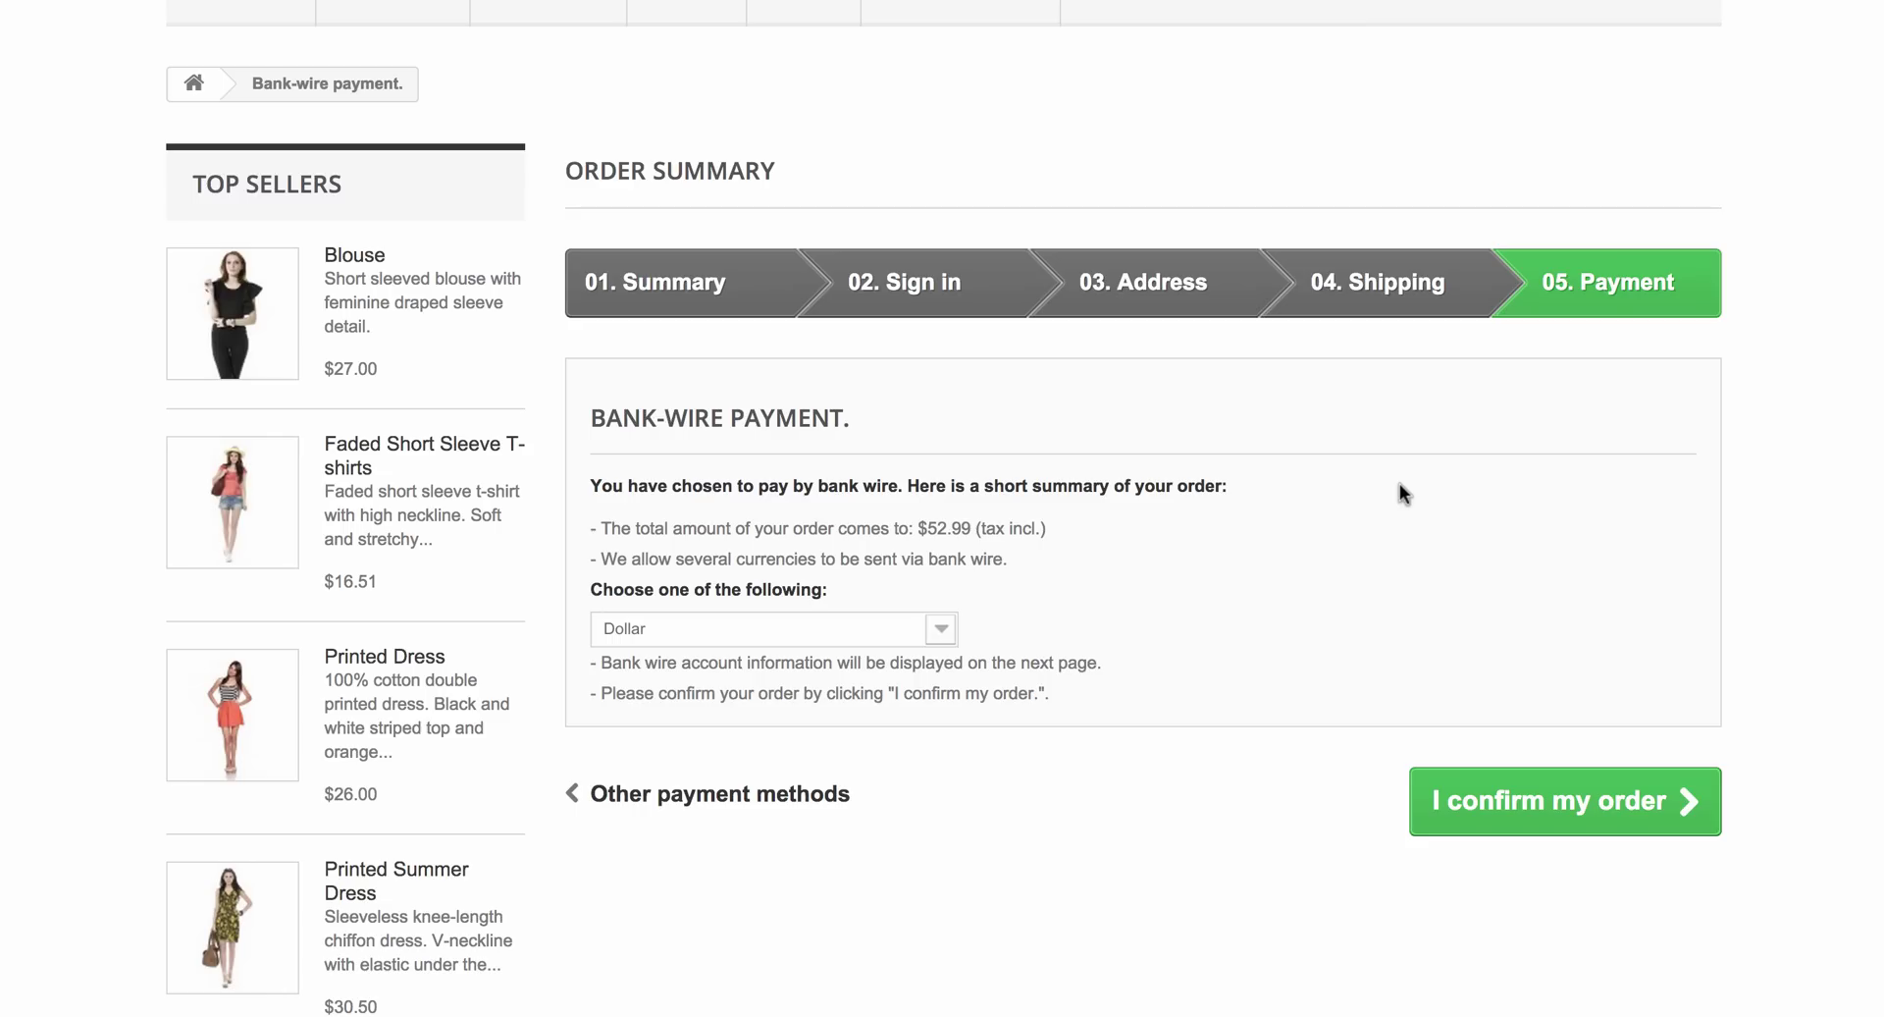
left_click(1583, 814)
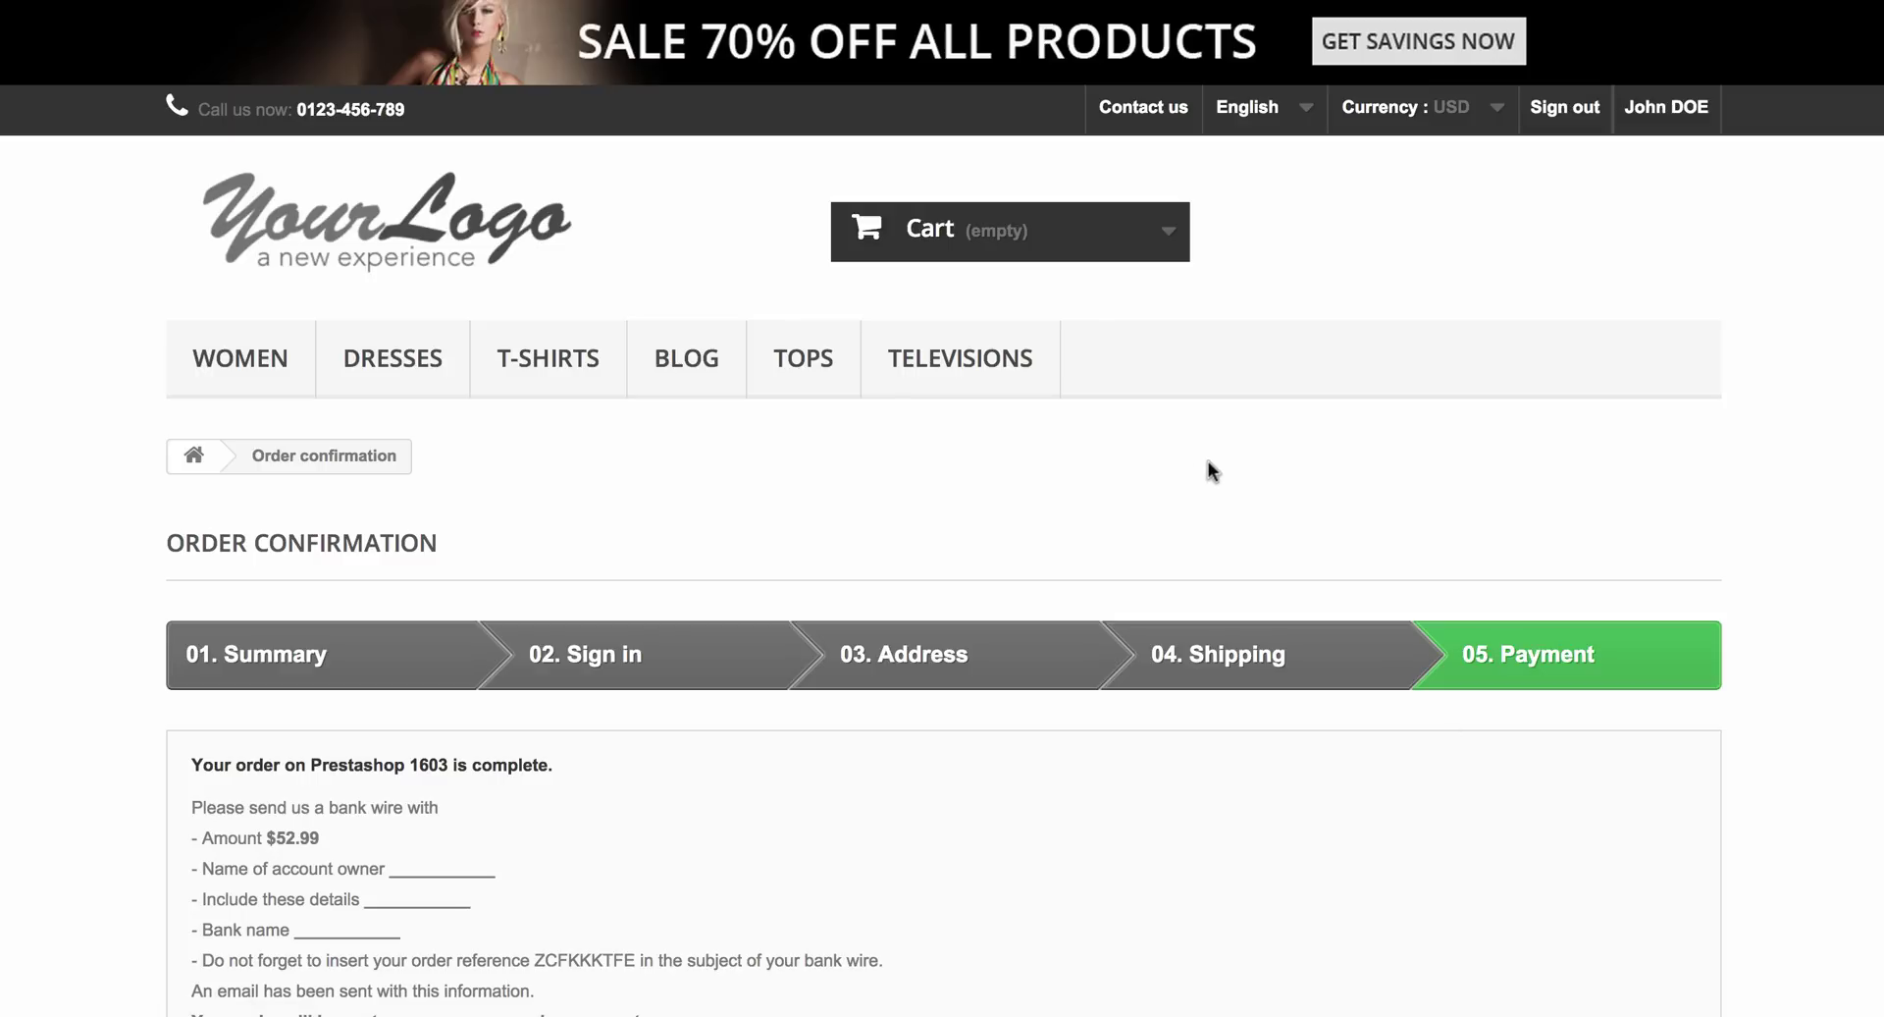
scroll(1212, 469, "down", 4)
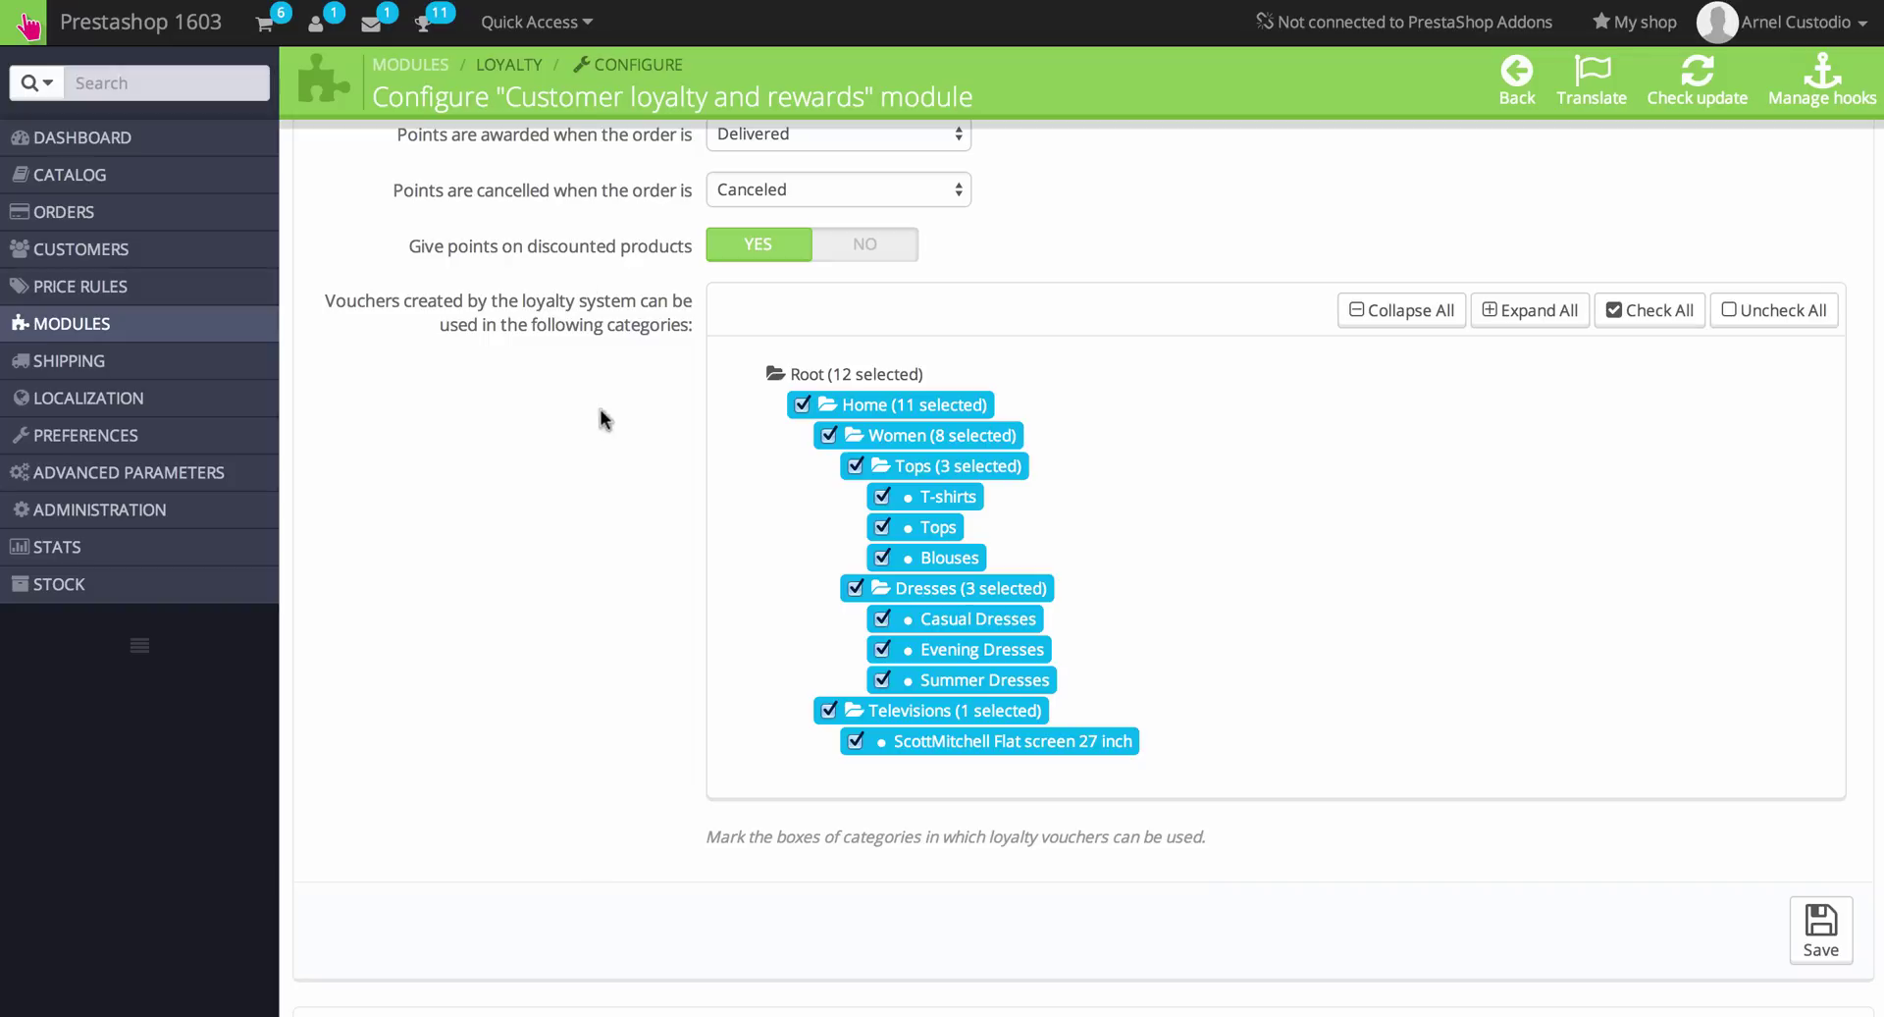
- Open the latest $52.99 order from the back-office Orders list
scroll(556, 452, "up", 2)
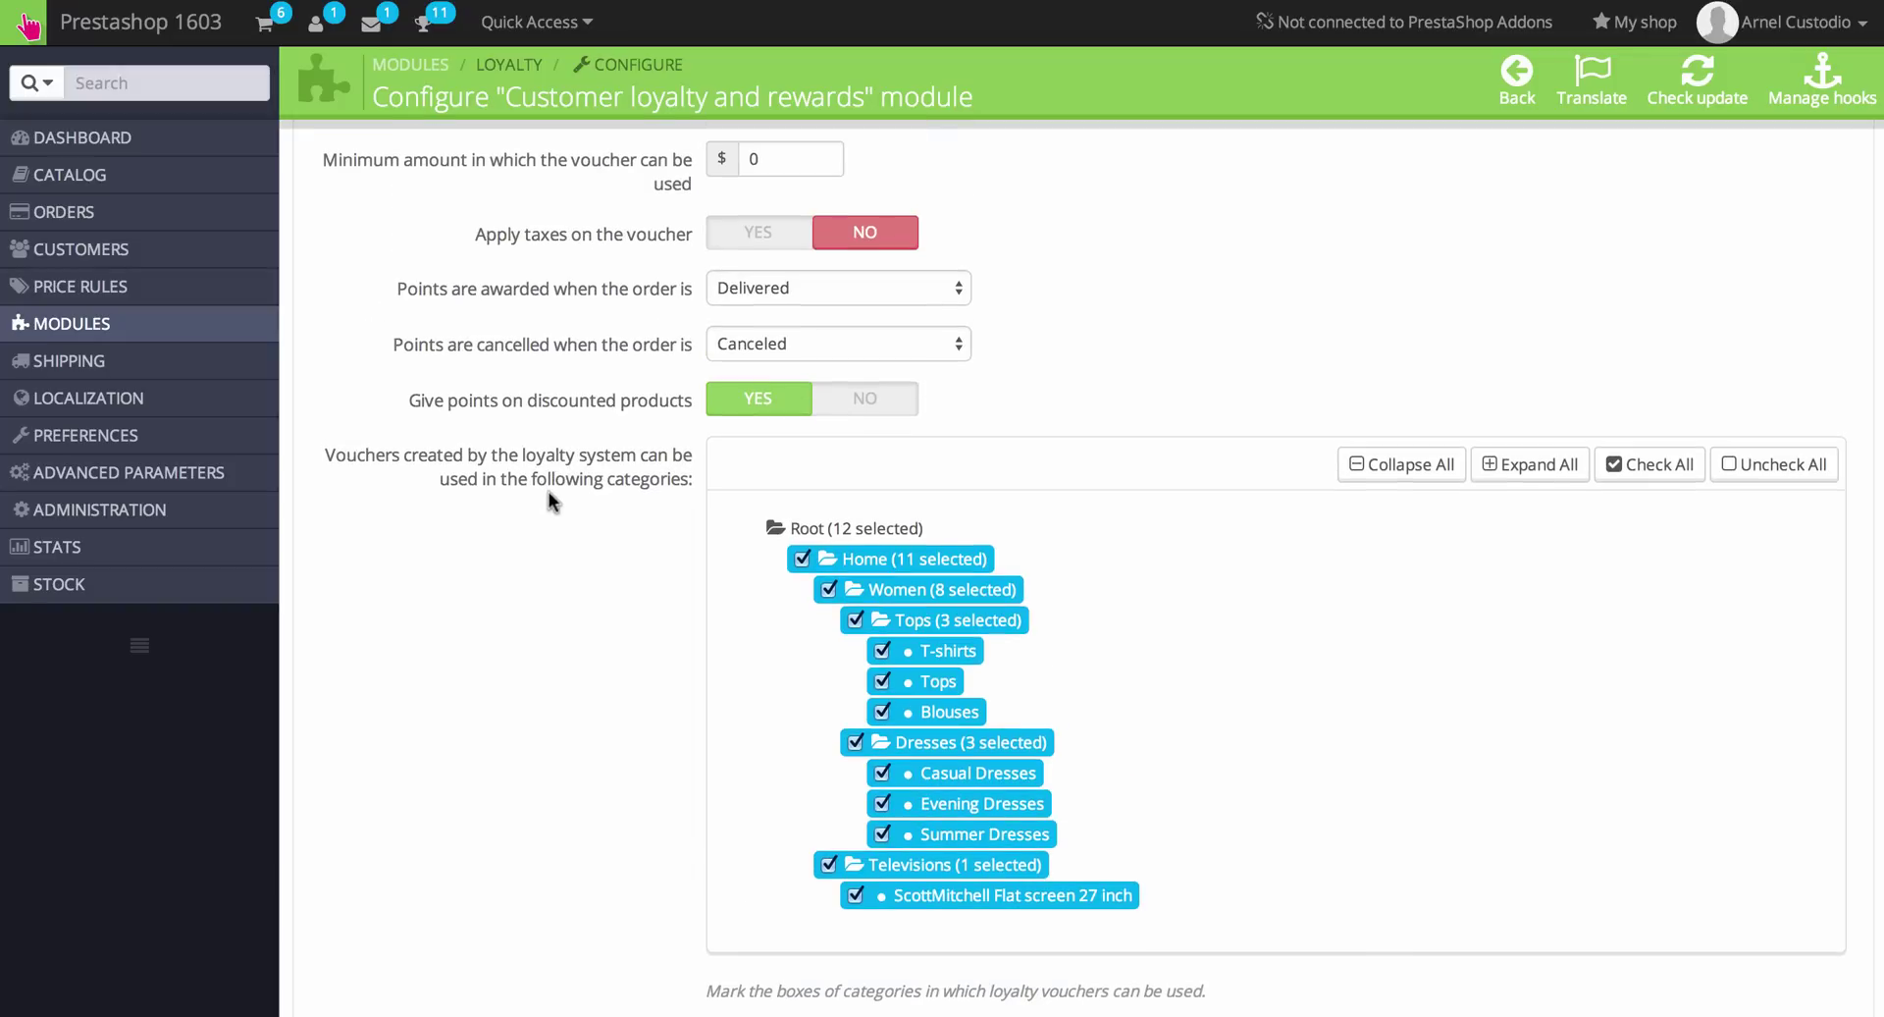
mouse_move(113, 212)
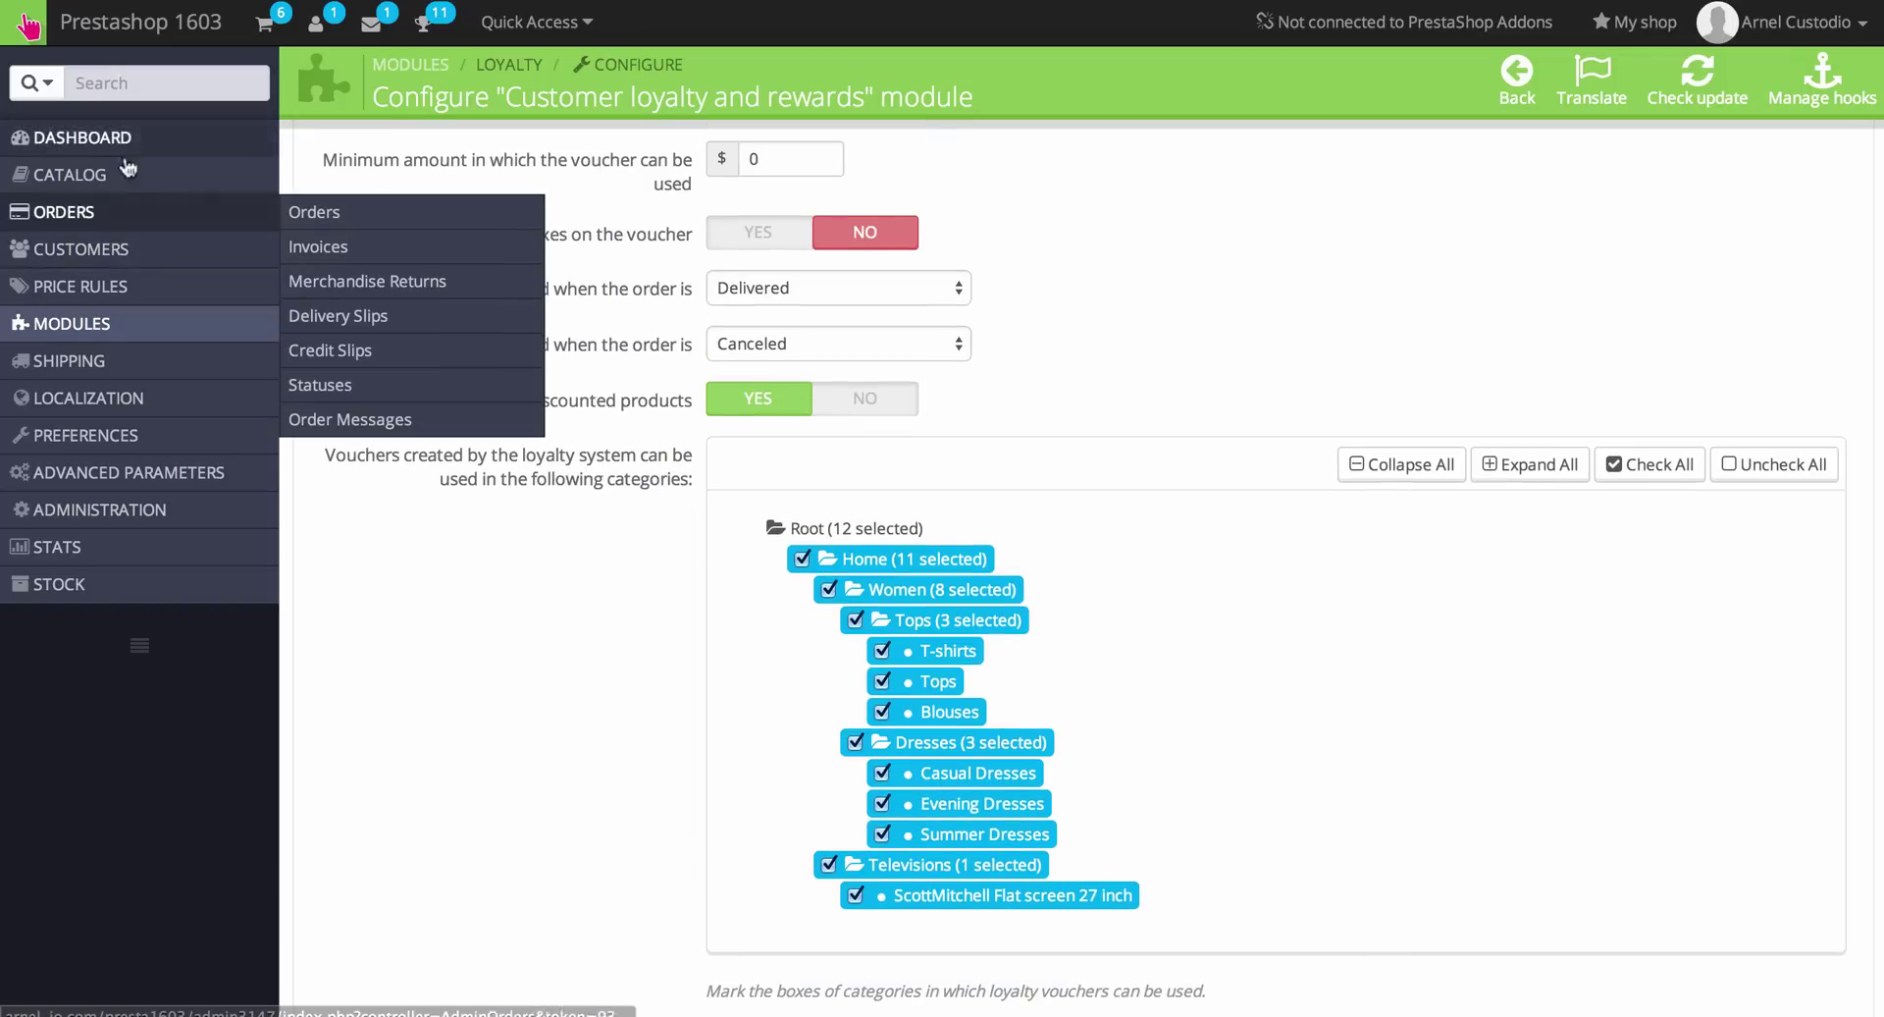
left_click(314, 218)
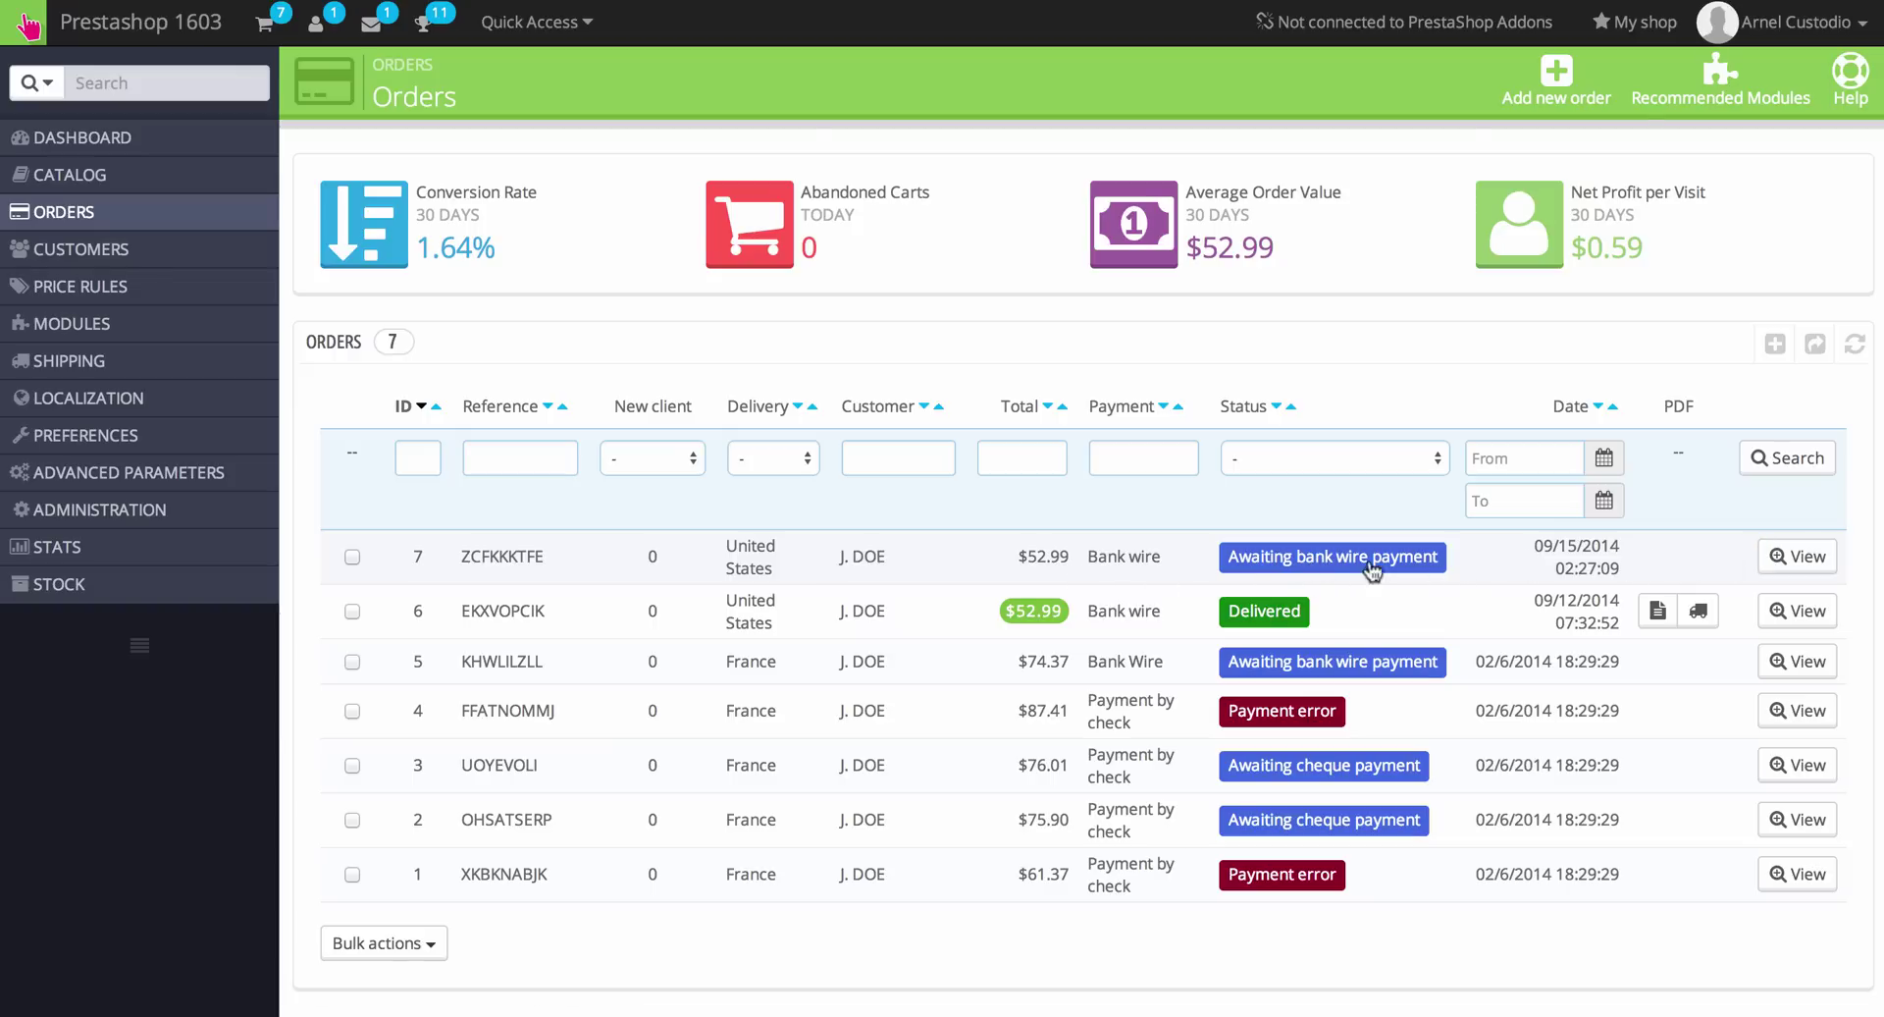
left_click(1322, 563)
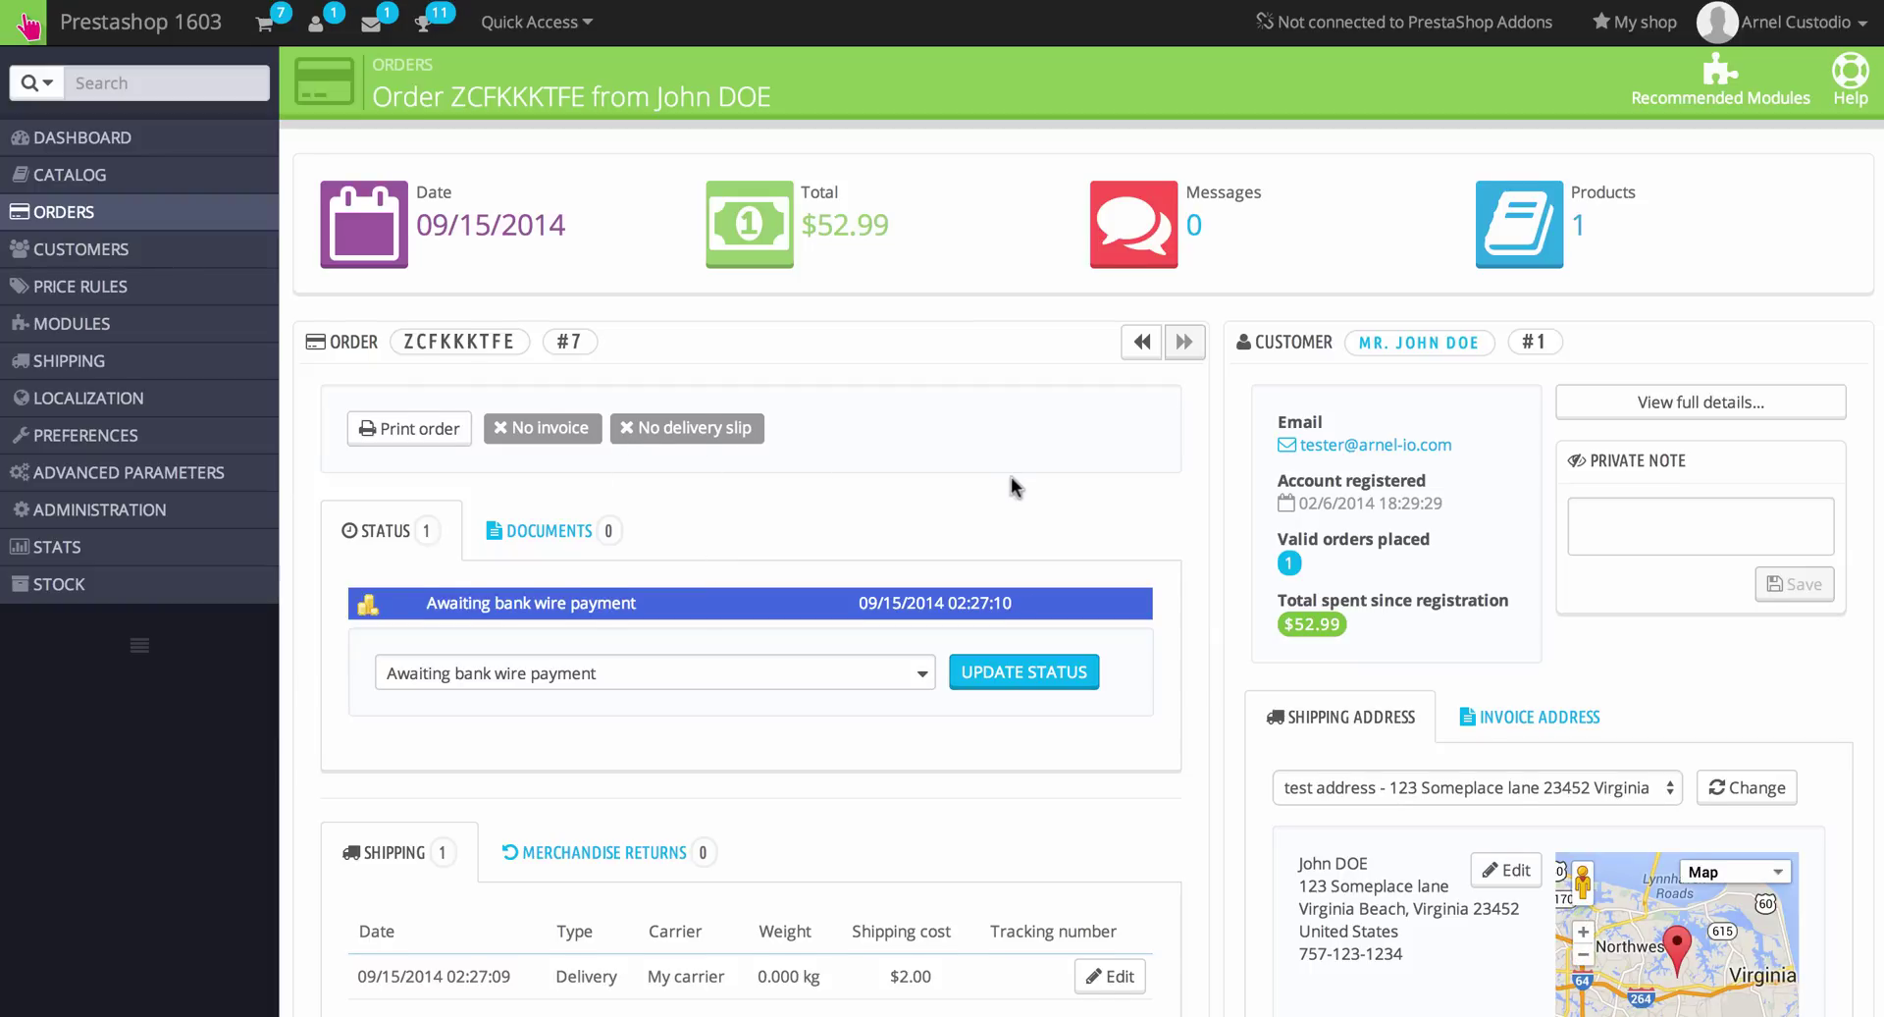
- Pick Delivered in the order status dropdown without applying it
left_click(923, 674)
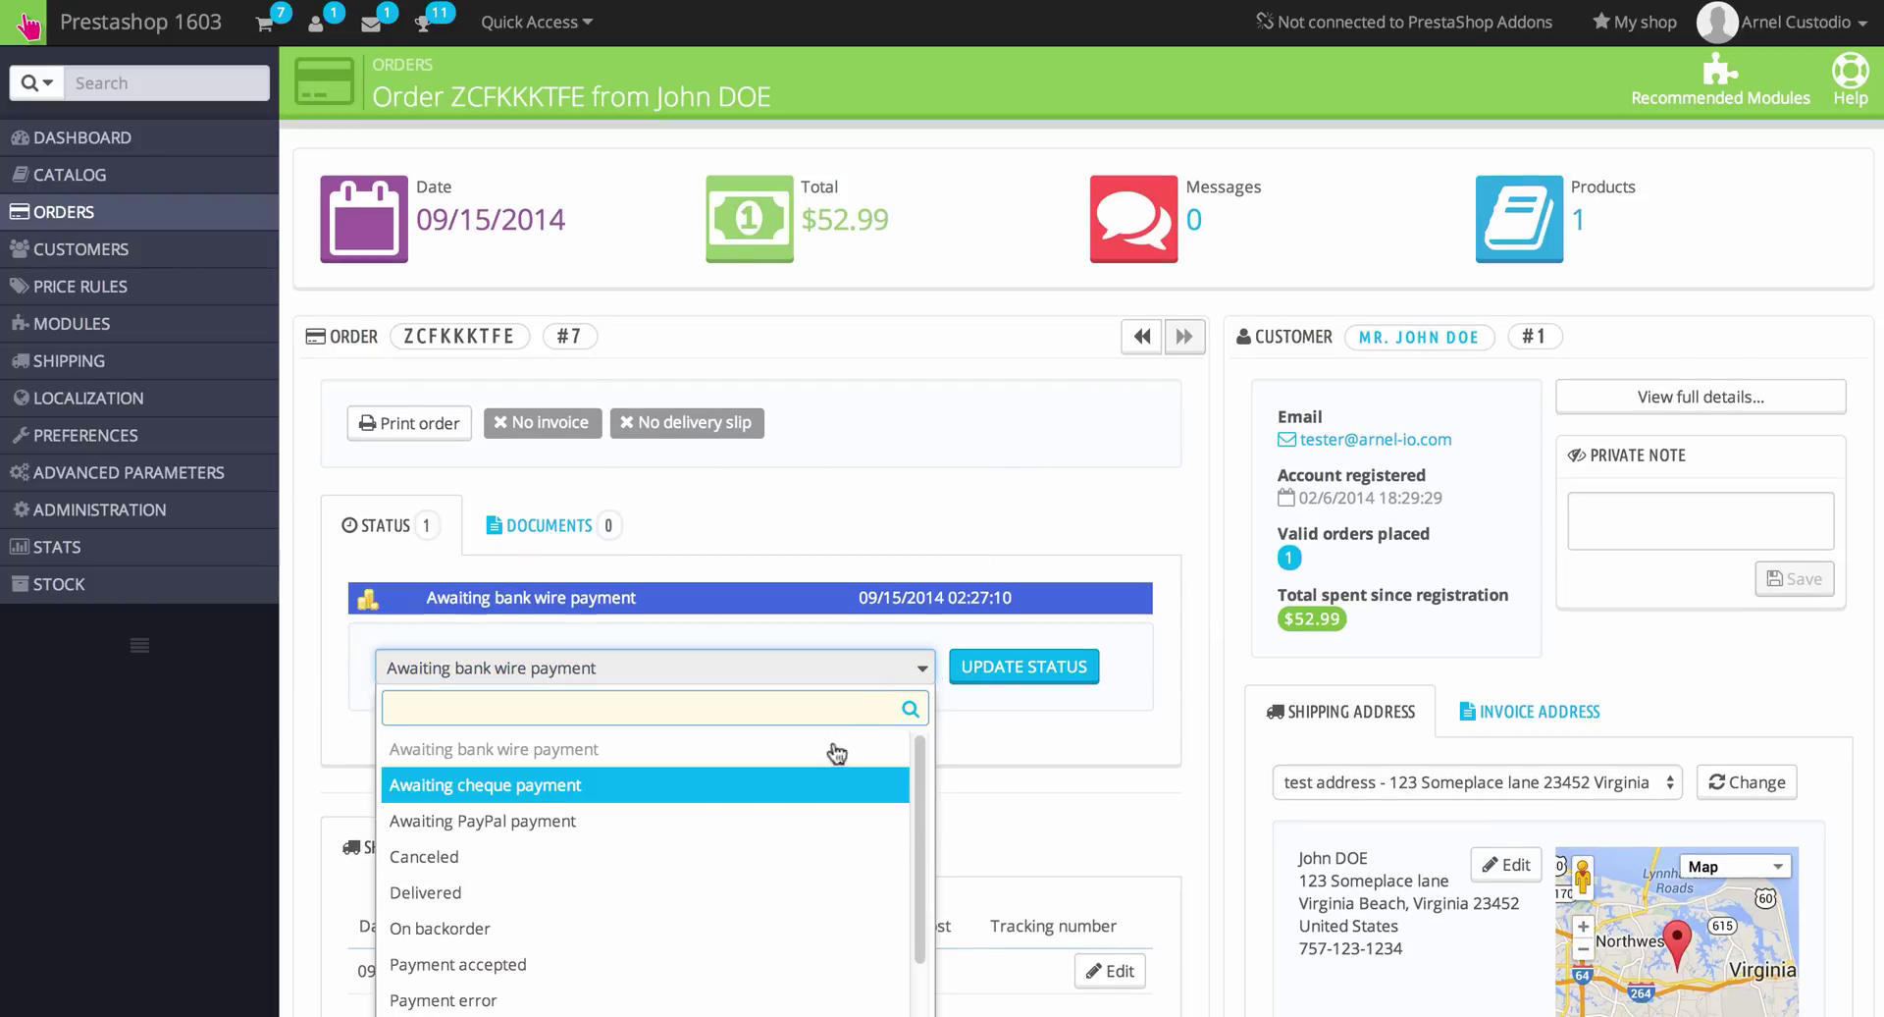
left_click(594, 892)
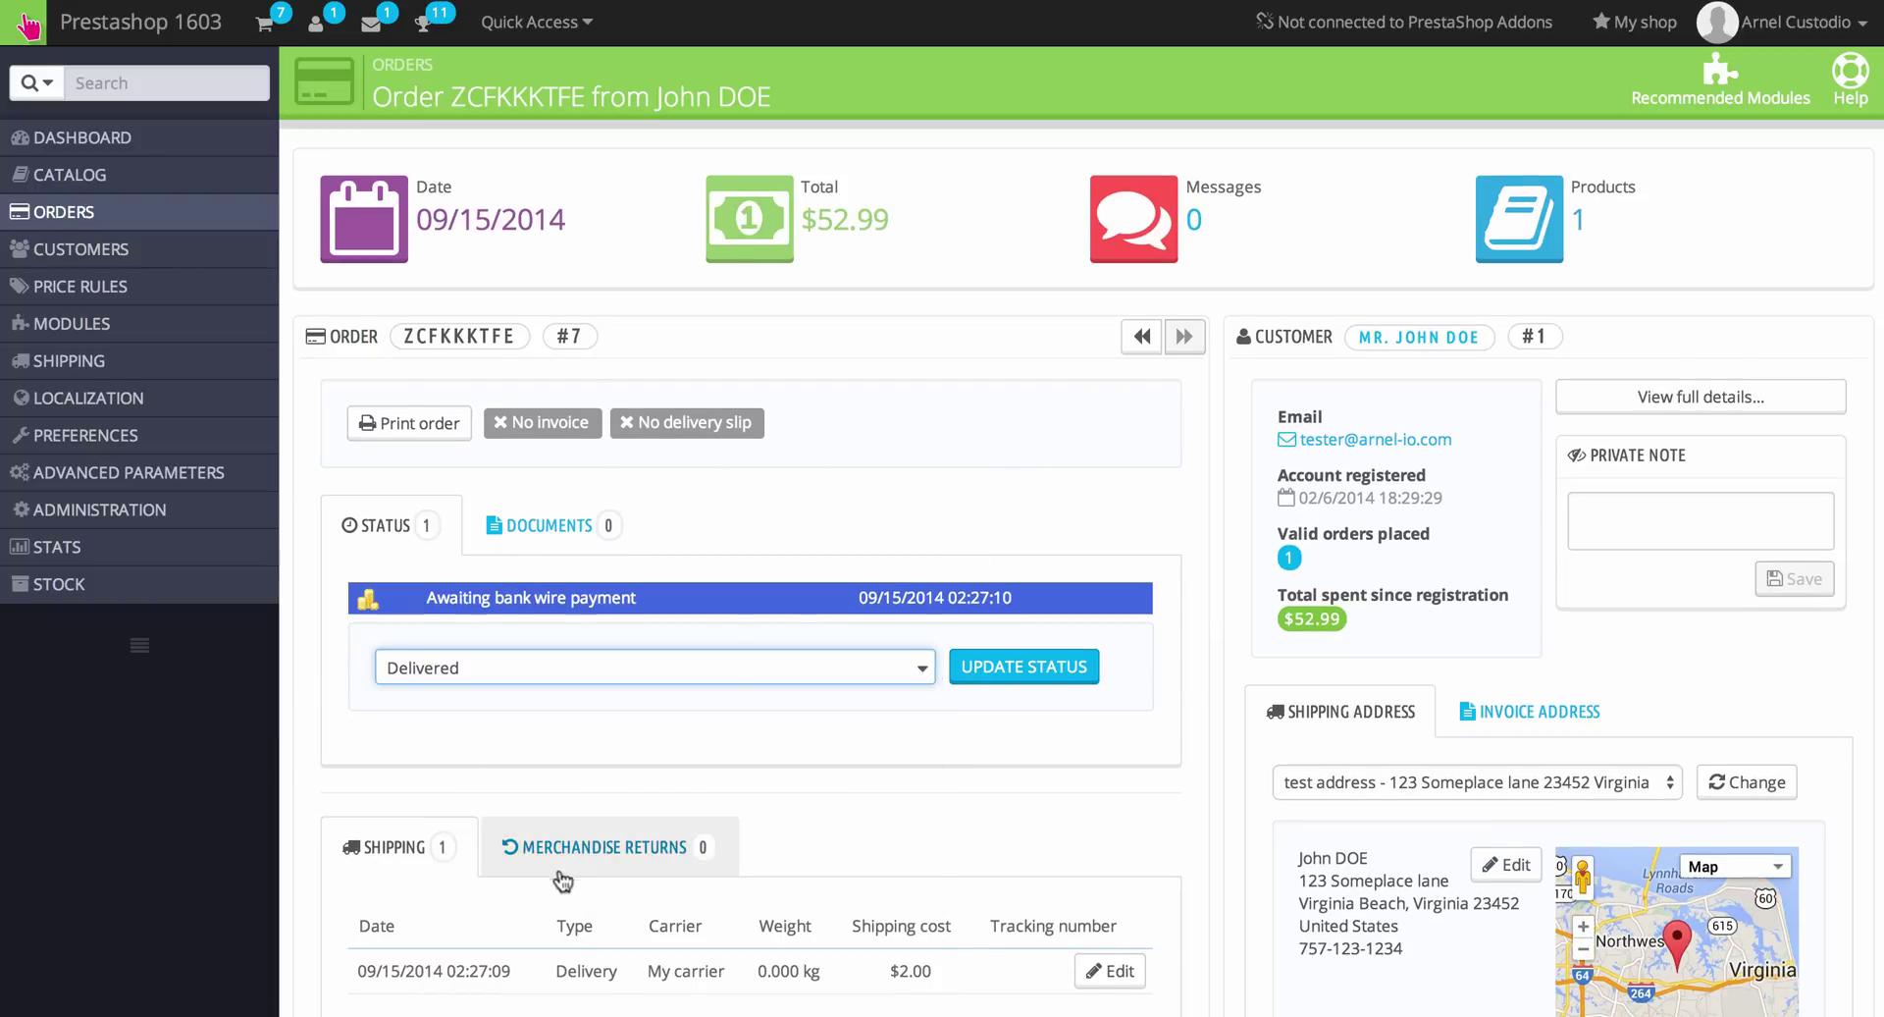
scroll(910, 481, "down", 3)
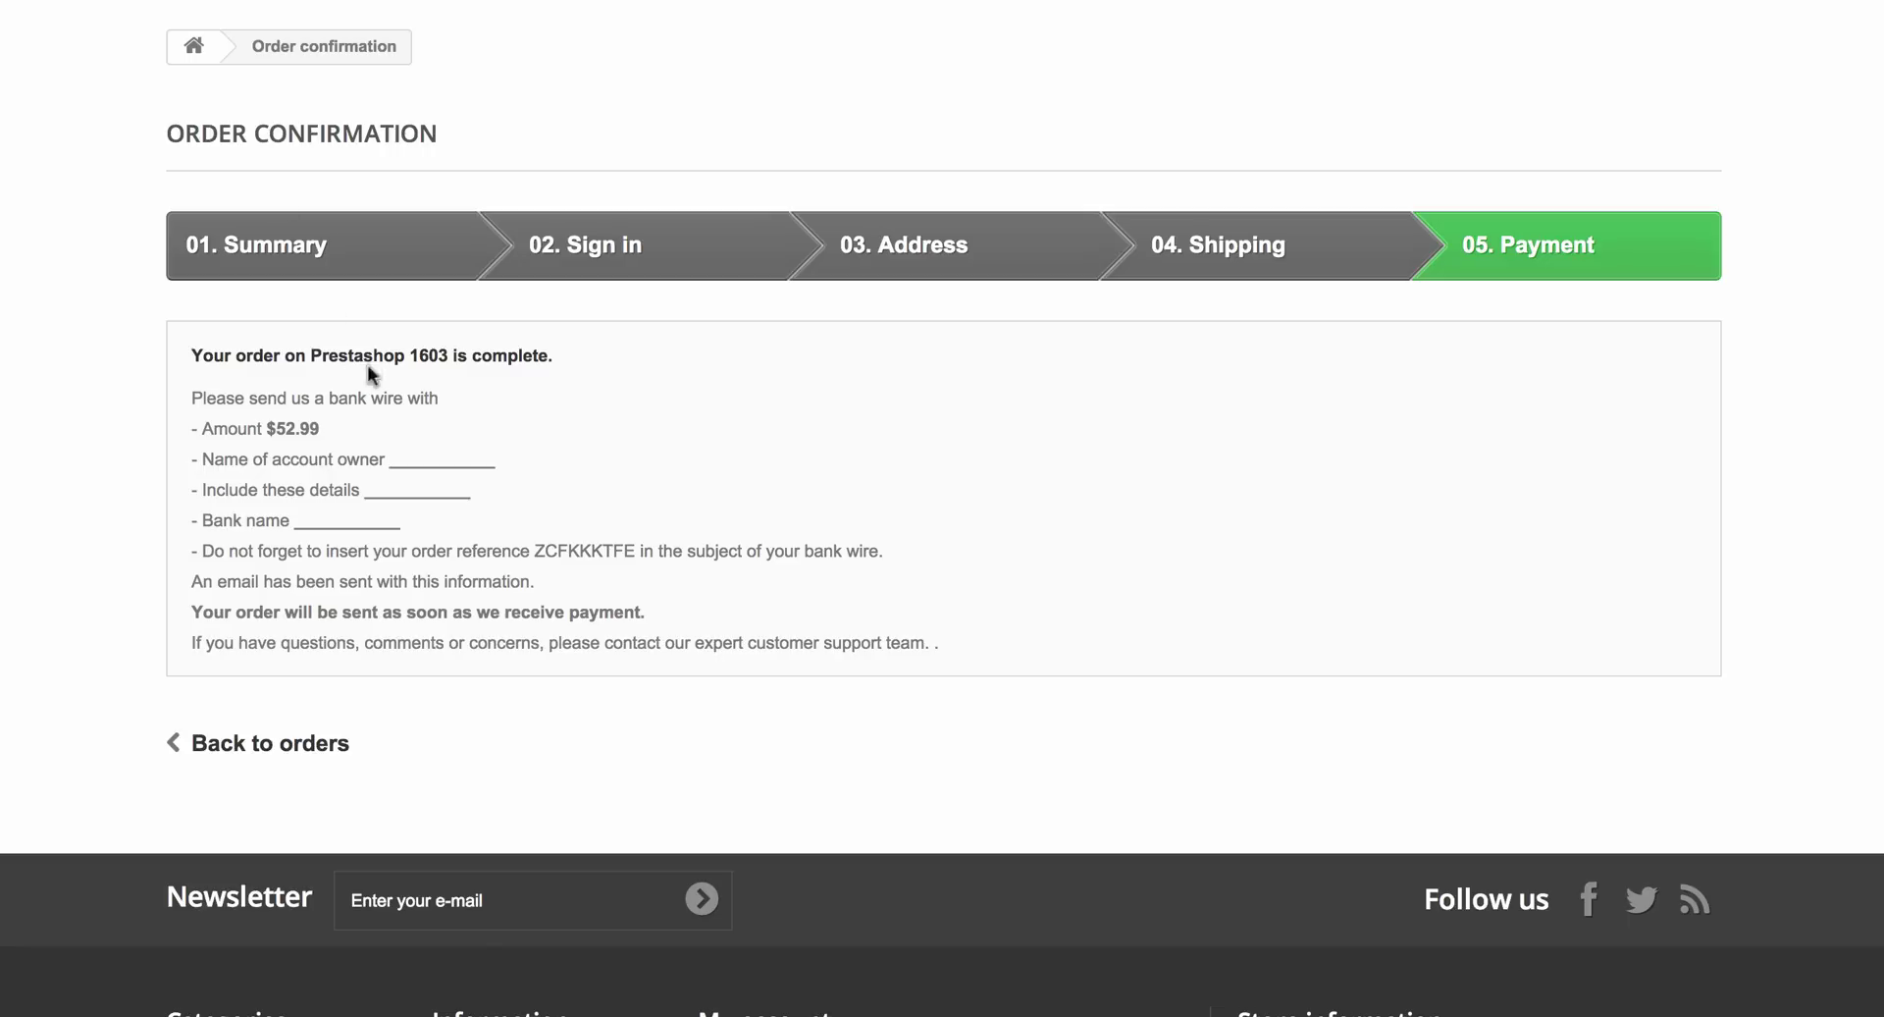
scroll(1215, 378, "up", 5)
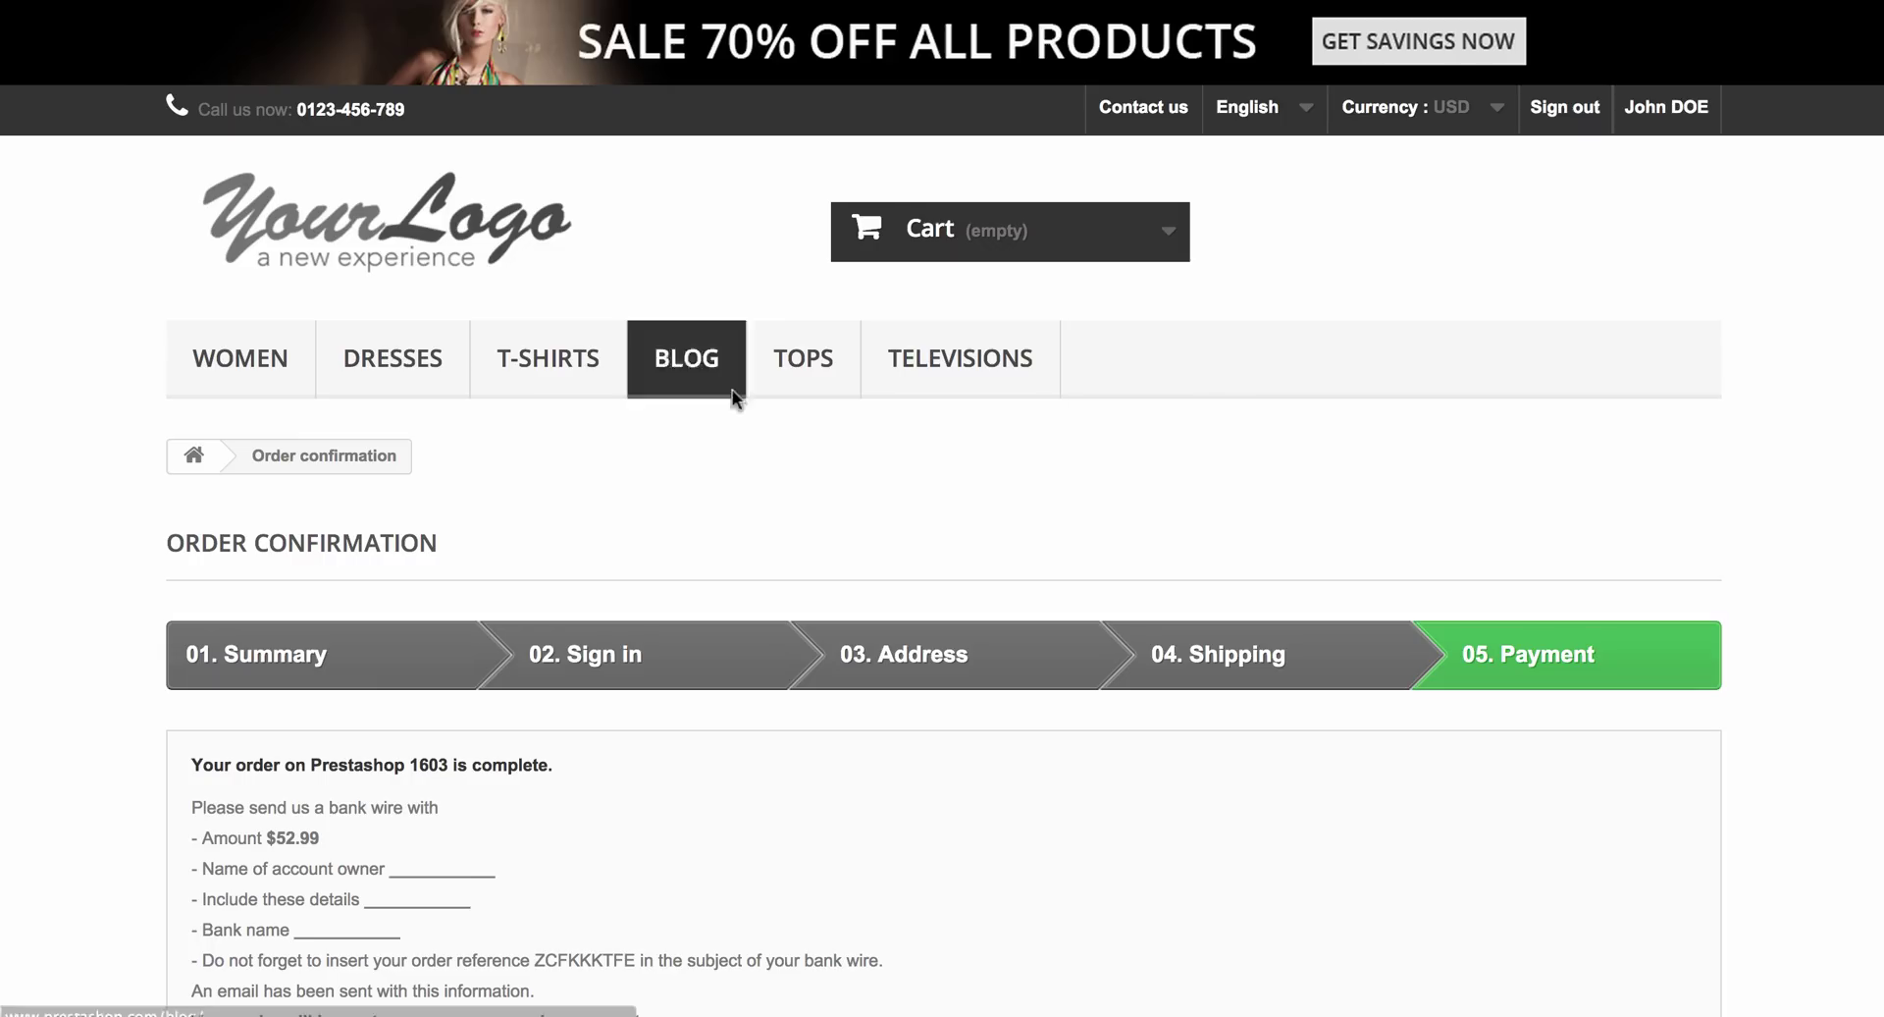
- Open My Loyalty Points from the storefront customer account page
scroll(1047, 539, "down", 2)
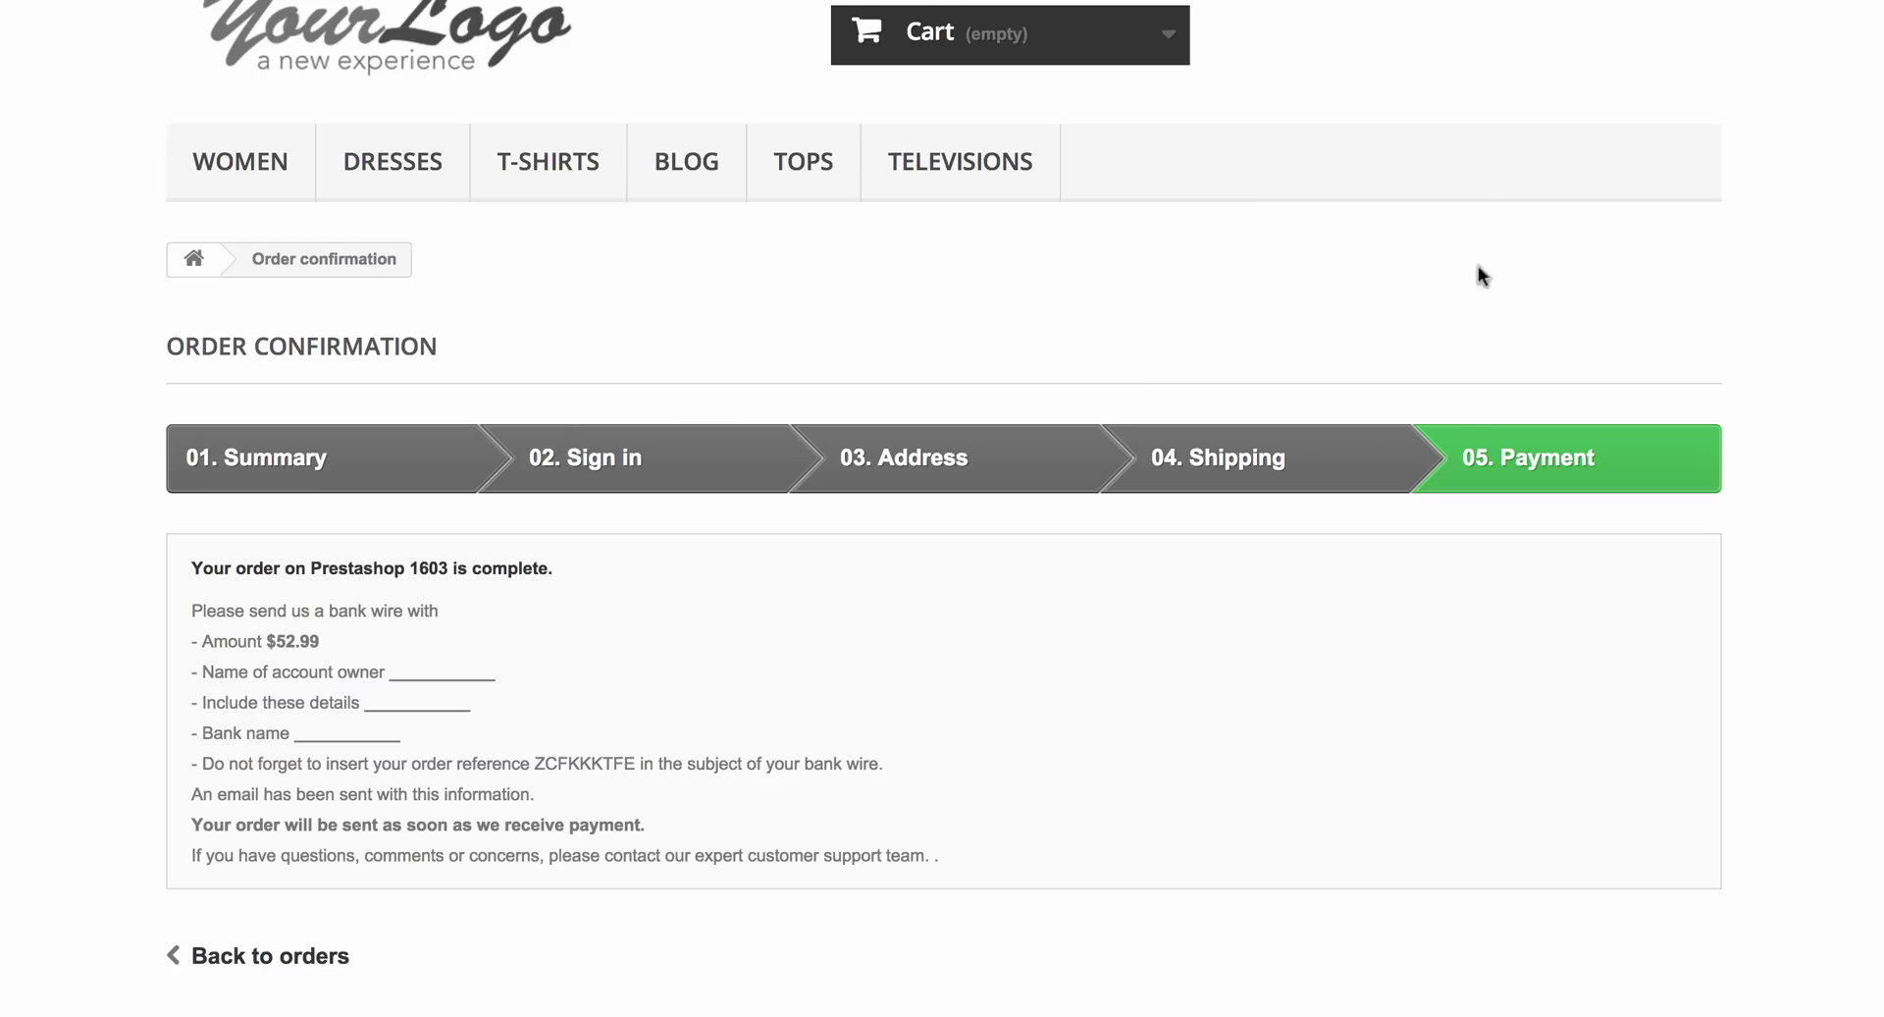
scroll(1426, 303, "up", 2)
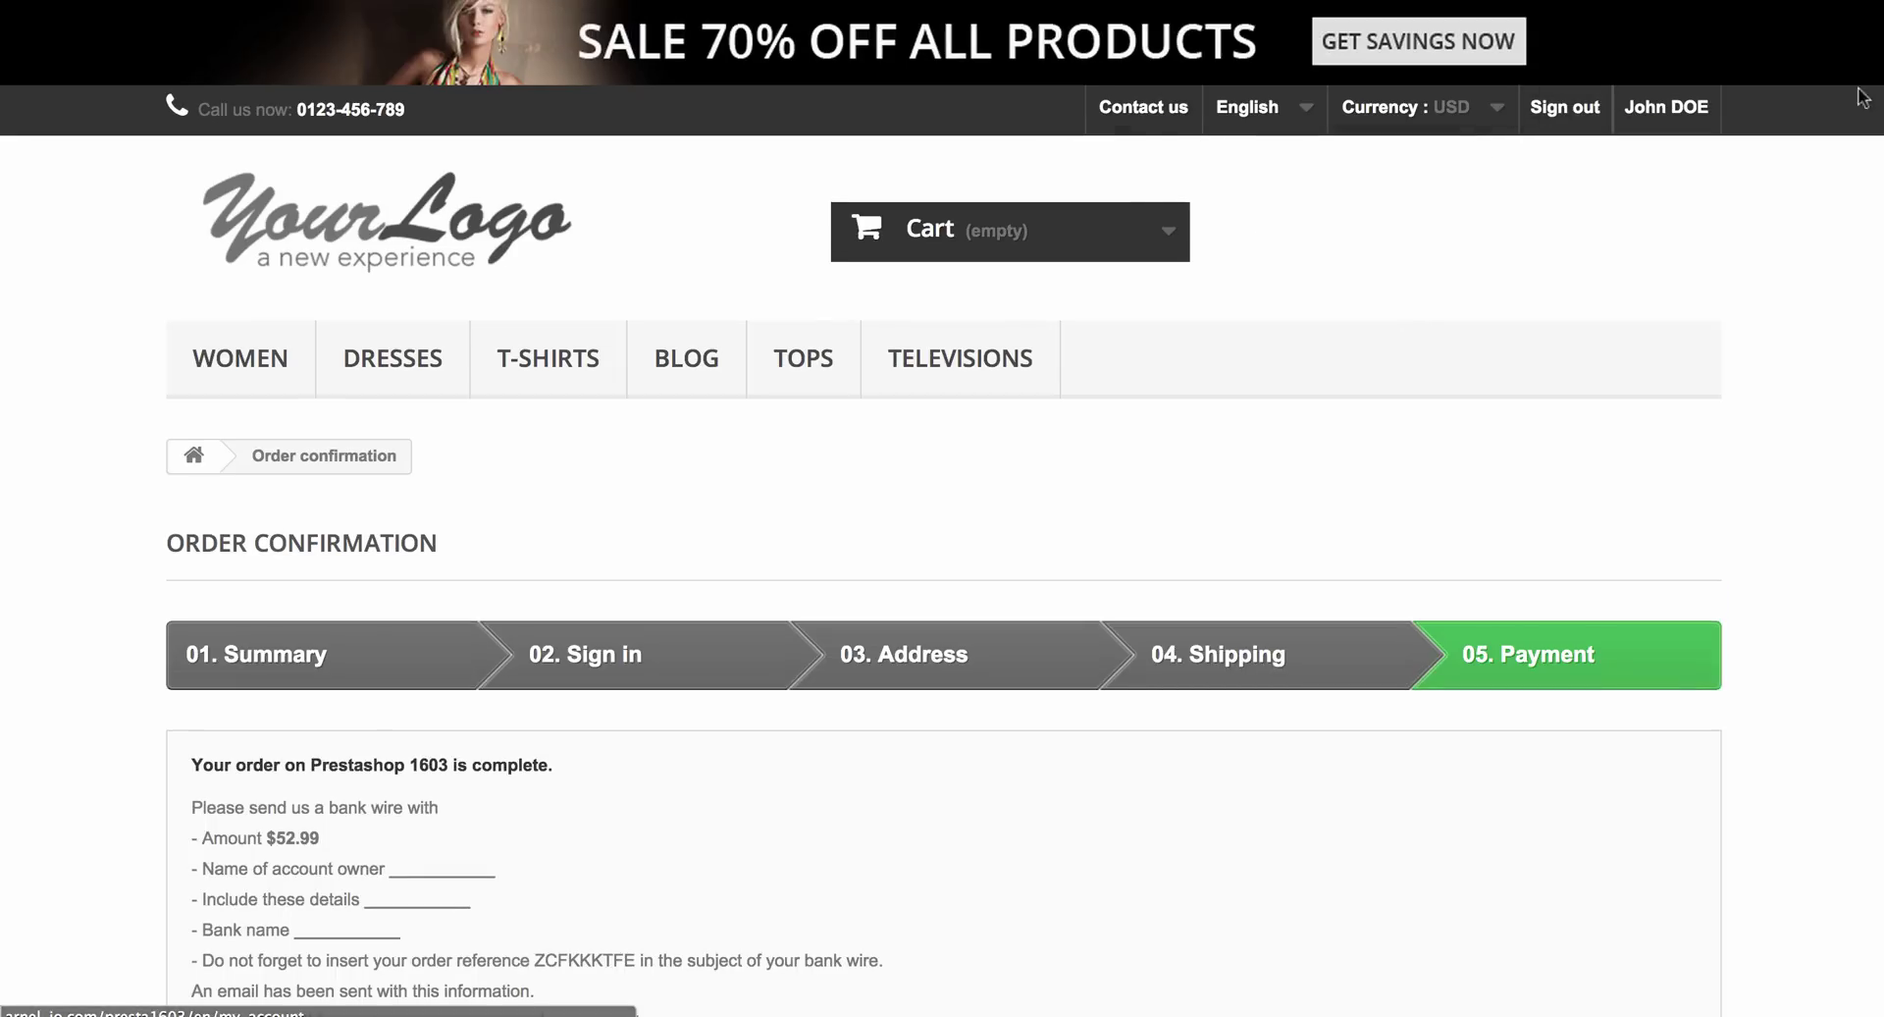
left_click(1686, 122)
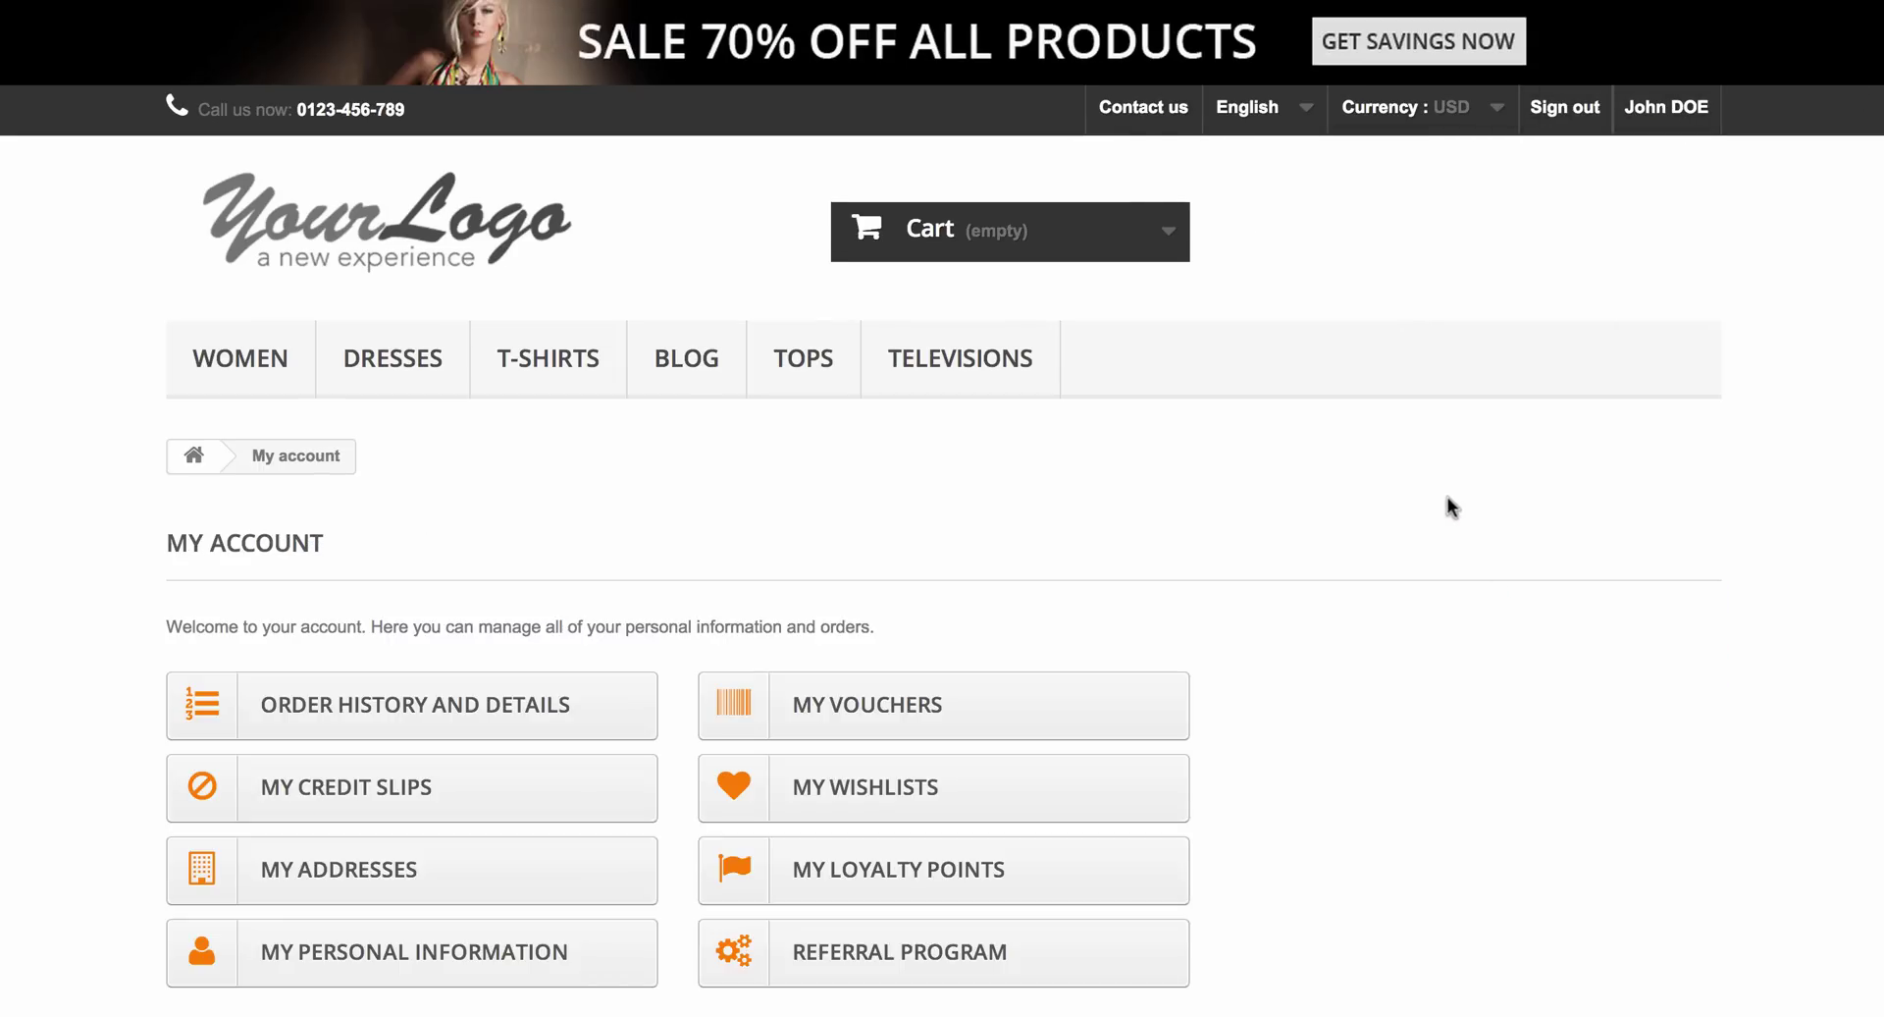
scroll(1427, 442, "down", 1)
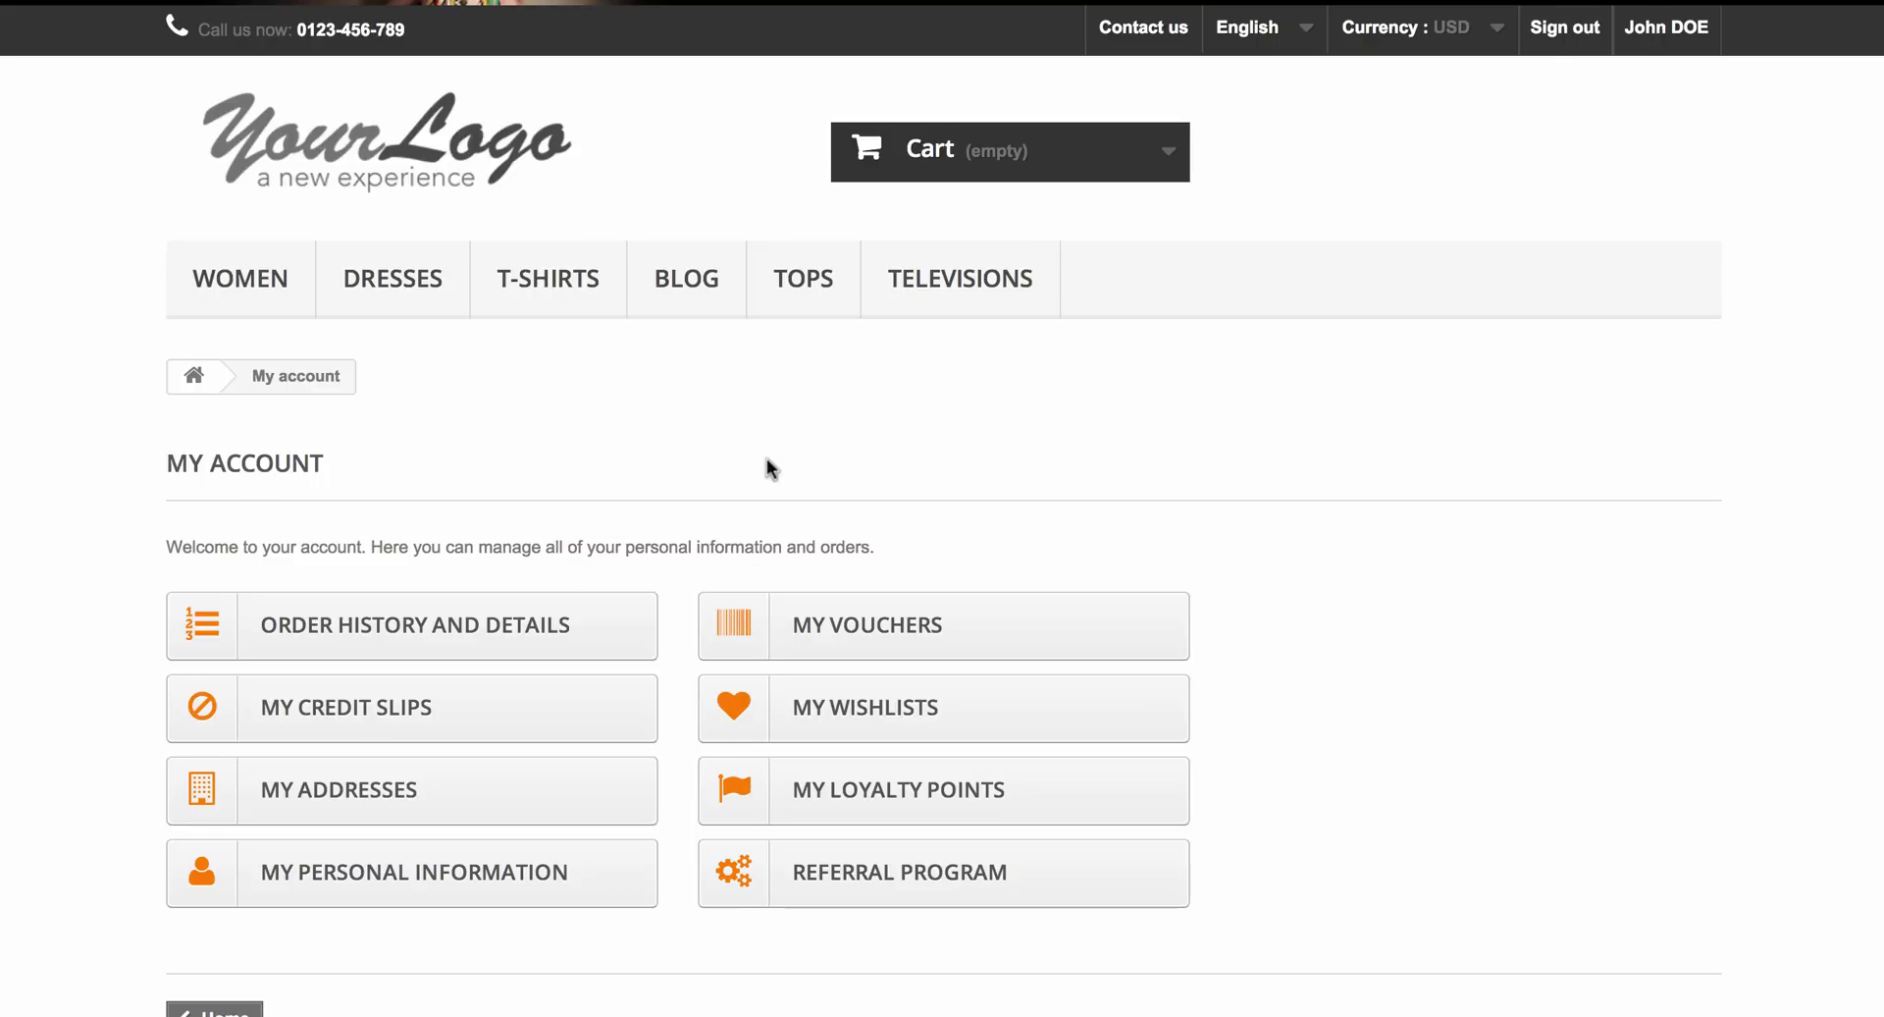
scroll(785, 446, "down", 1)
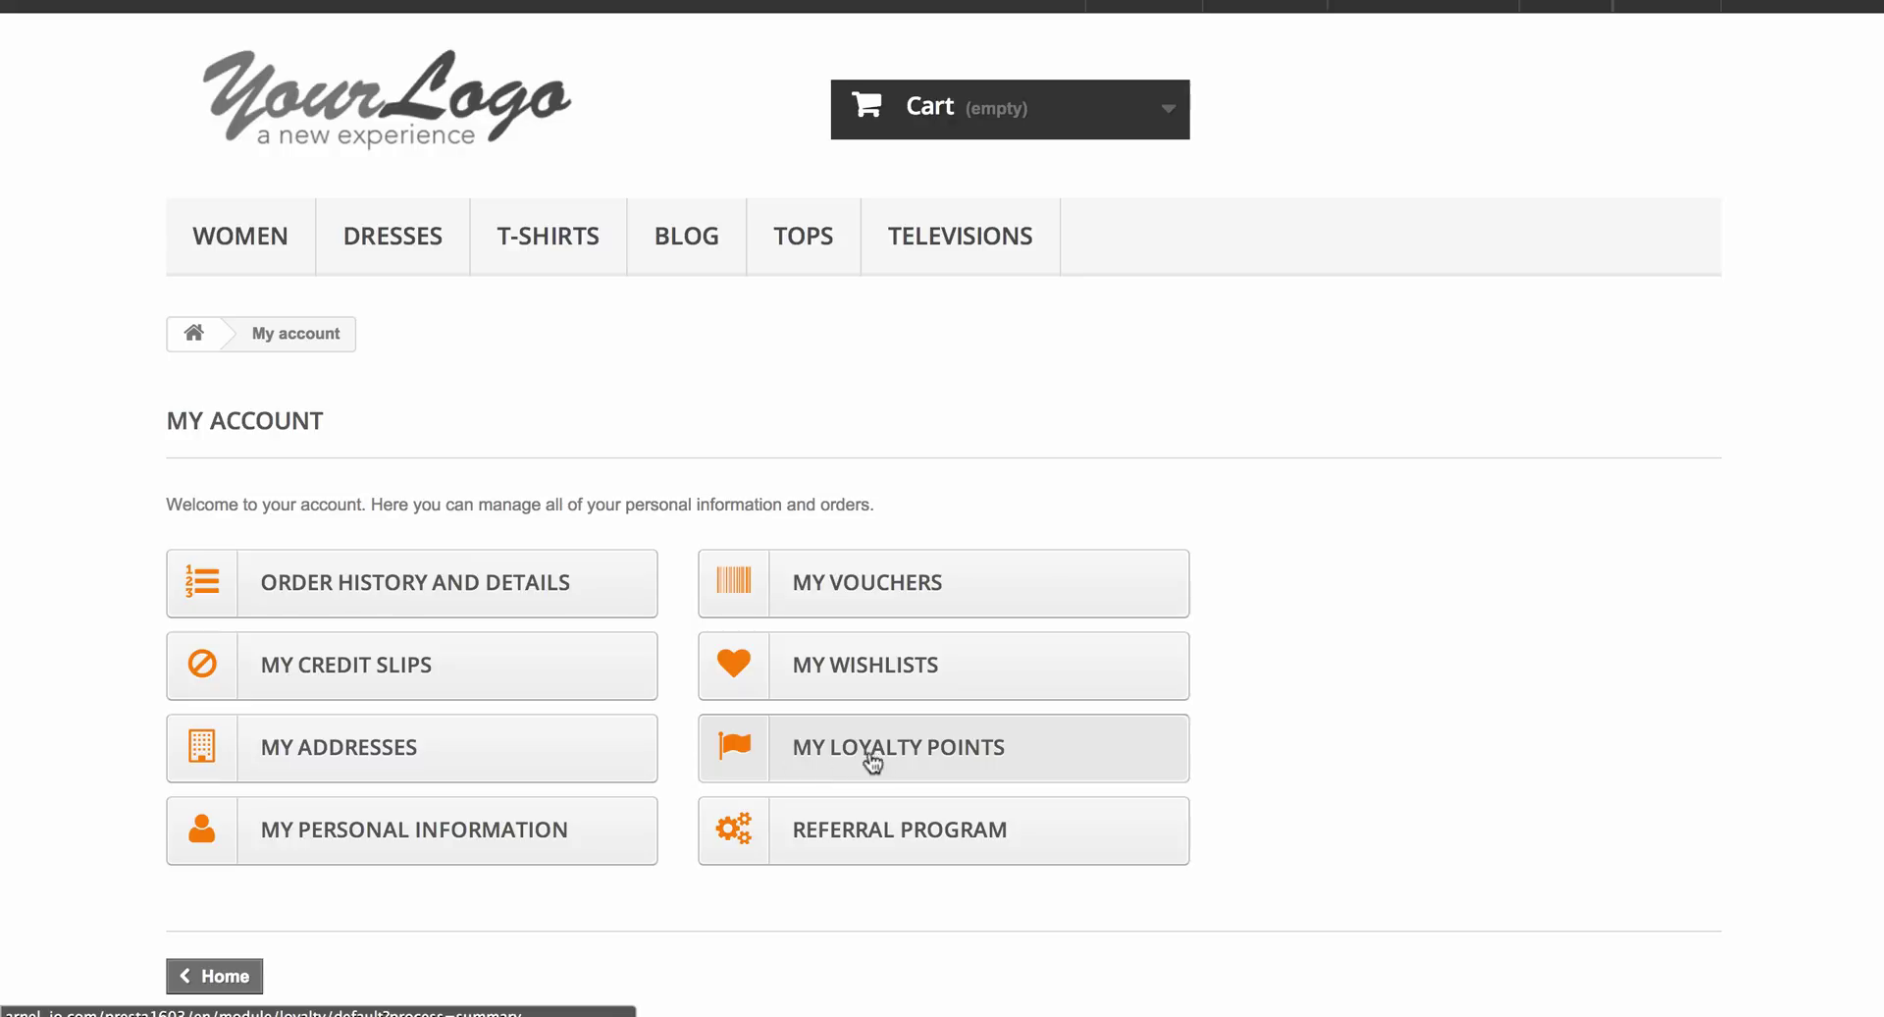
left_click(1003, 747)
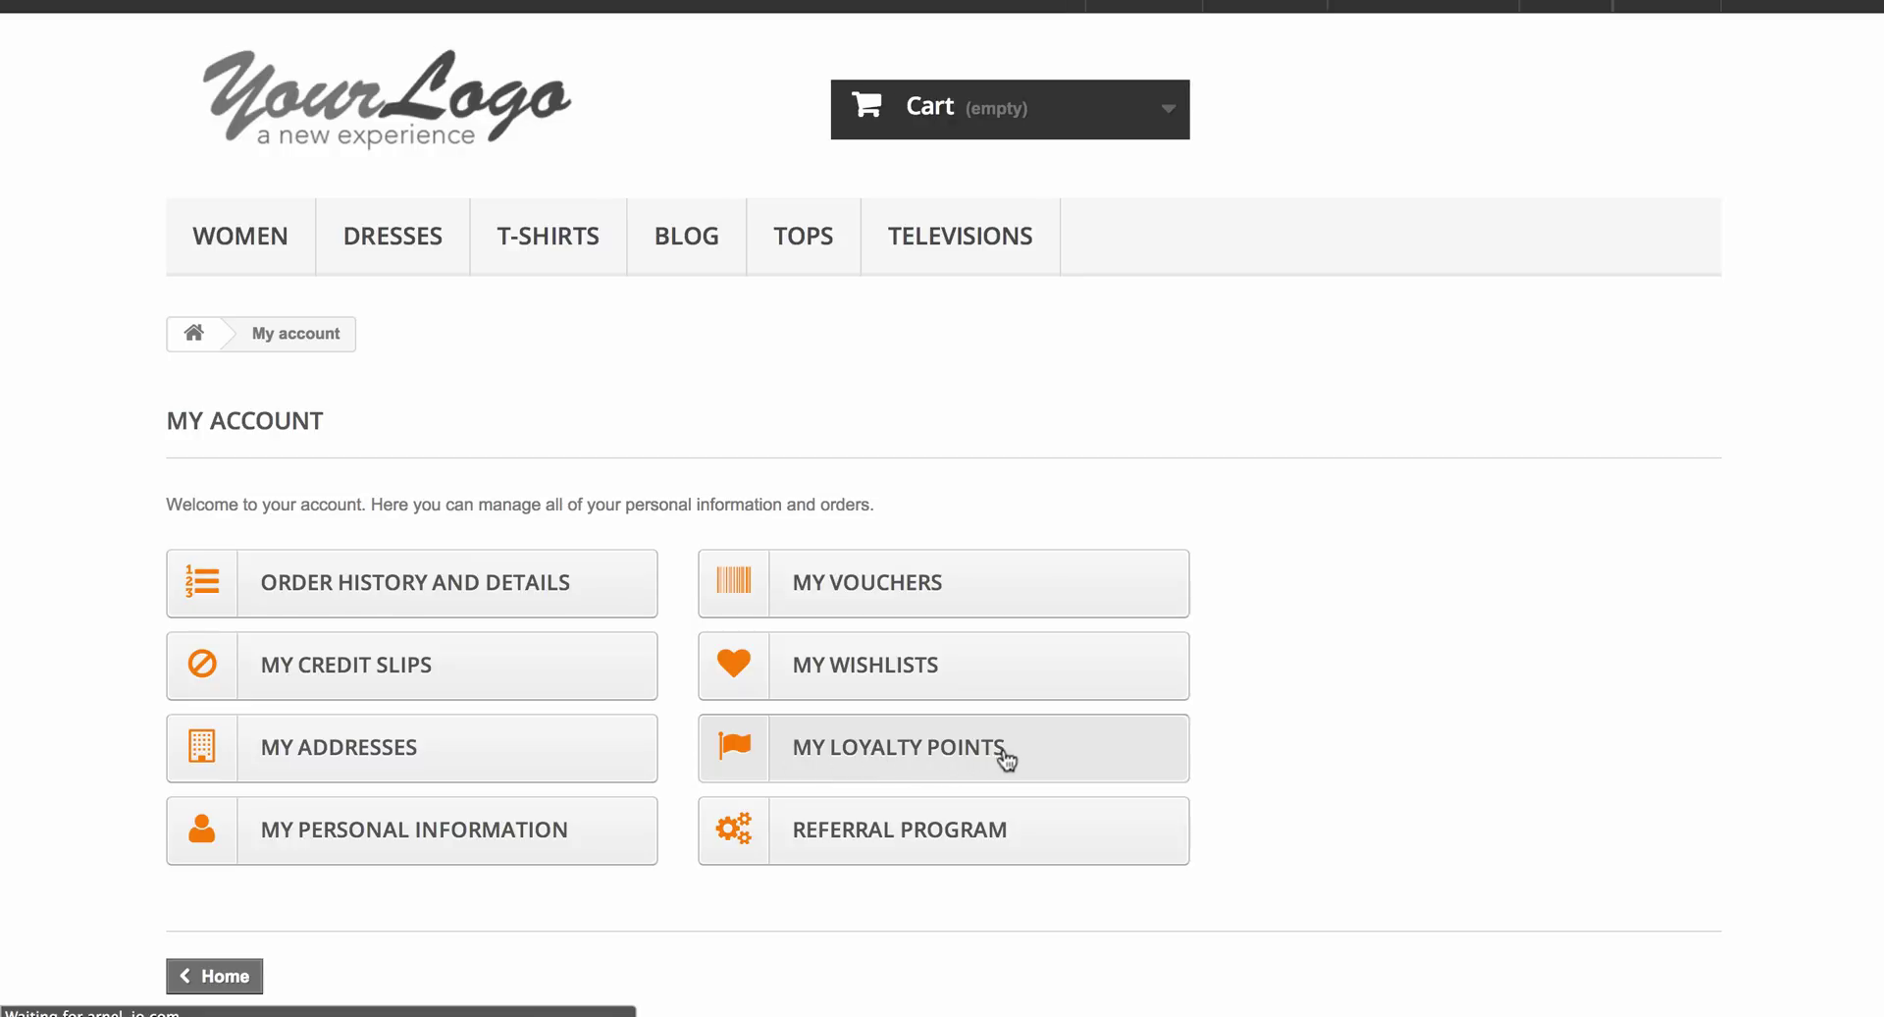
- Check that the new order's 5 points show Awaiting validation
scroll(1081, 424, "down", 1)
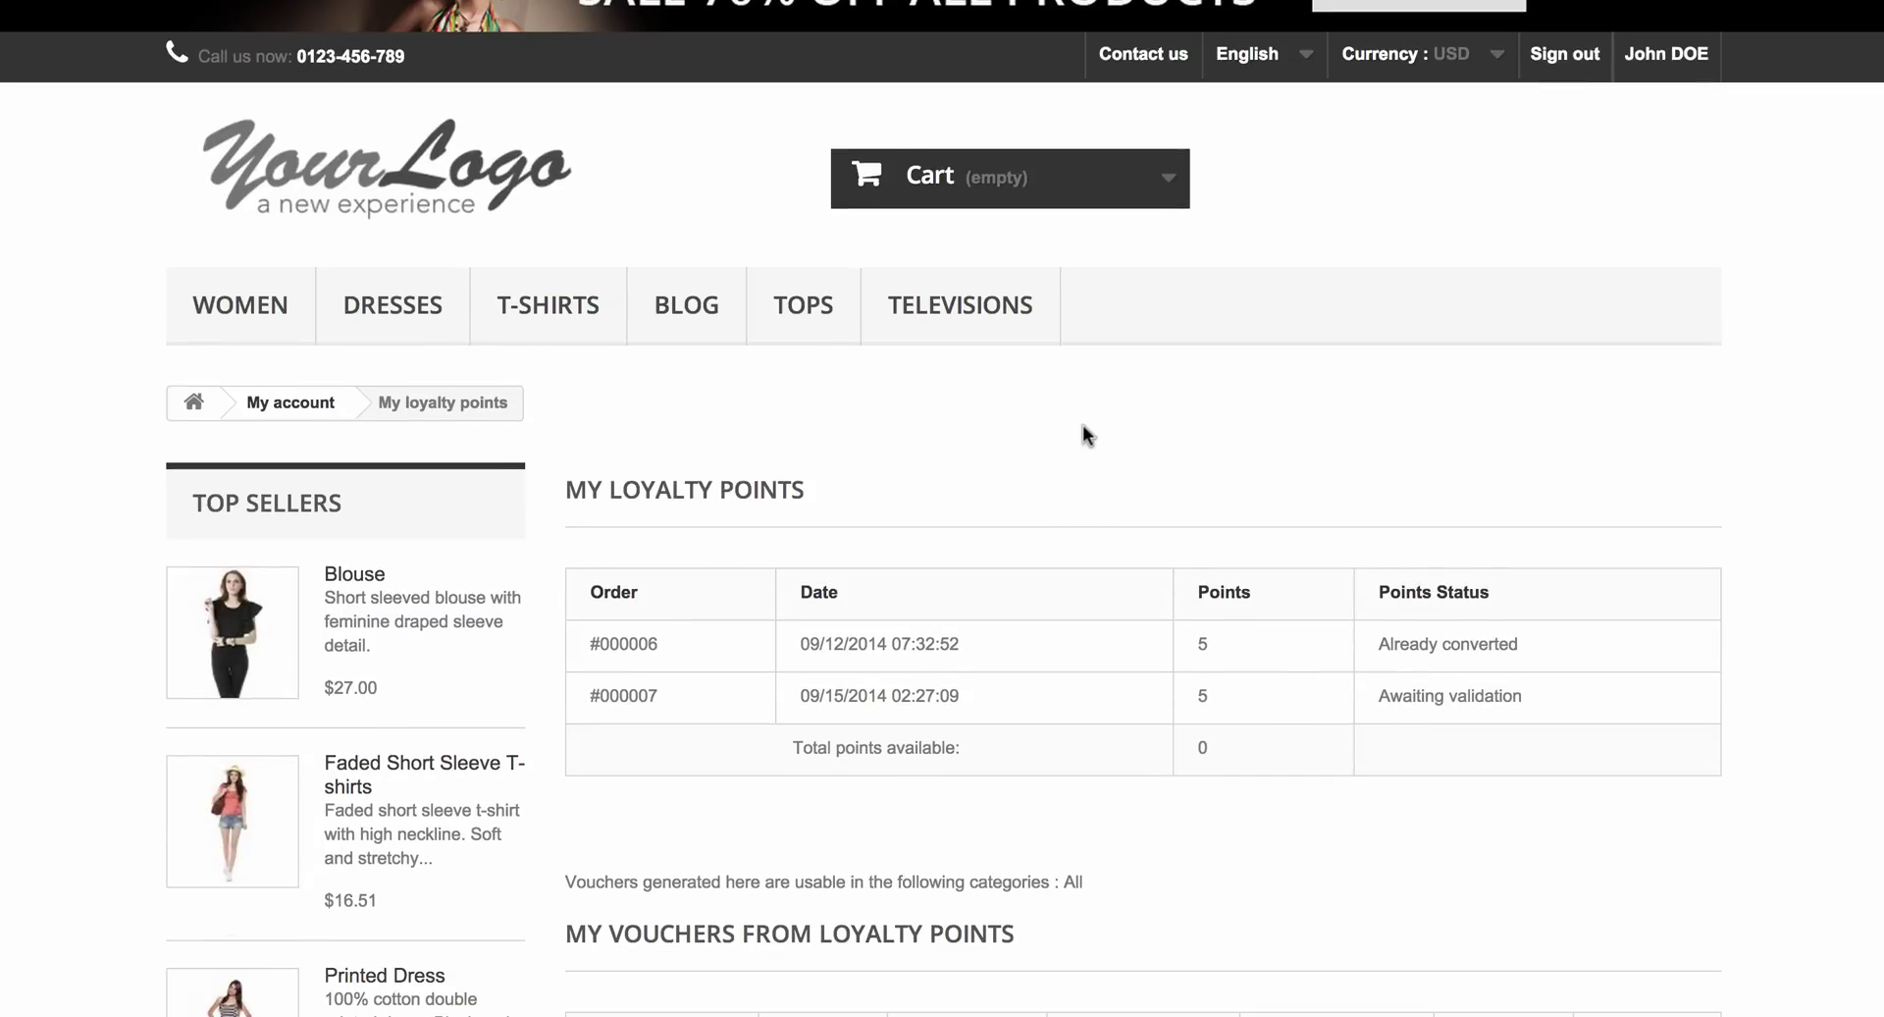
scroll(484, 513, "down", 3)
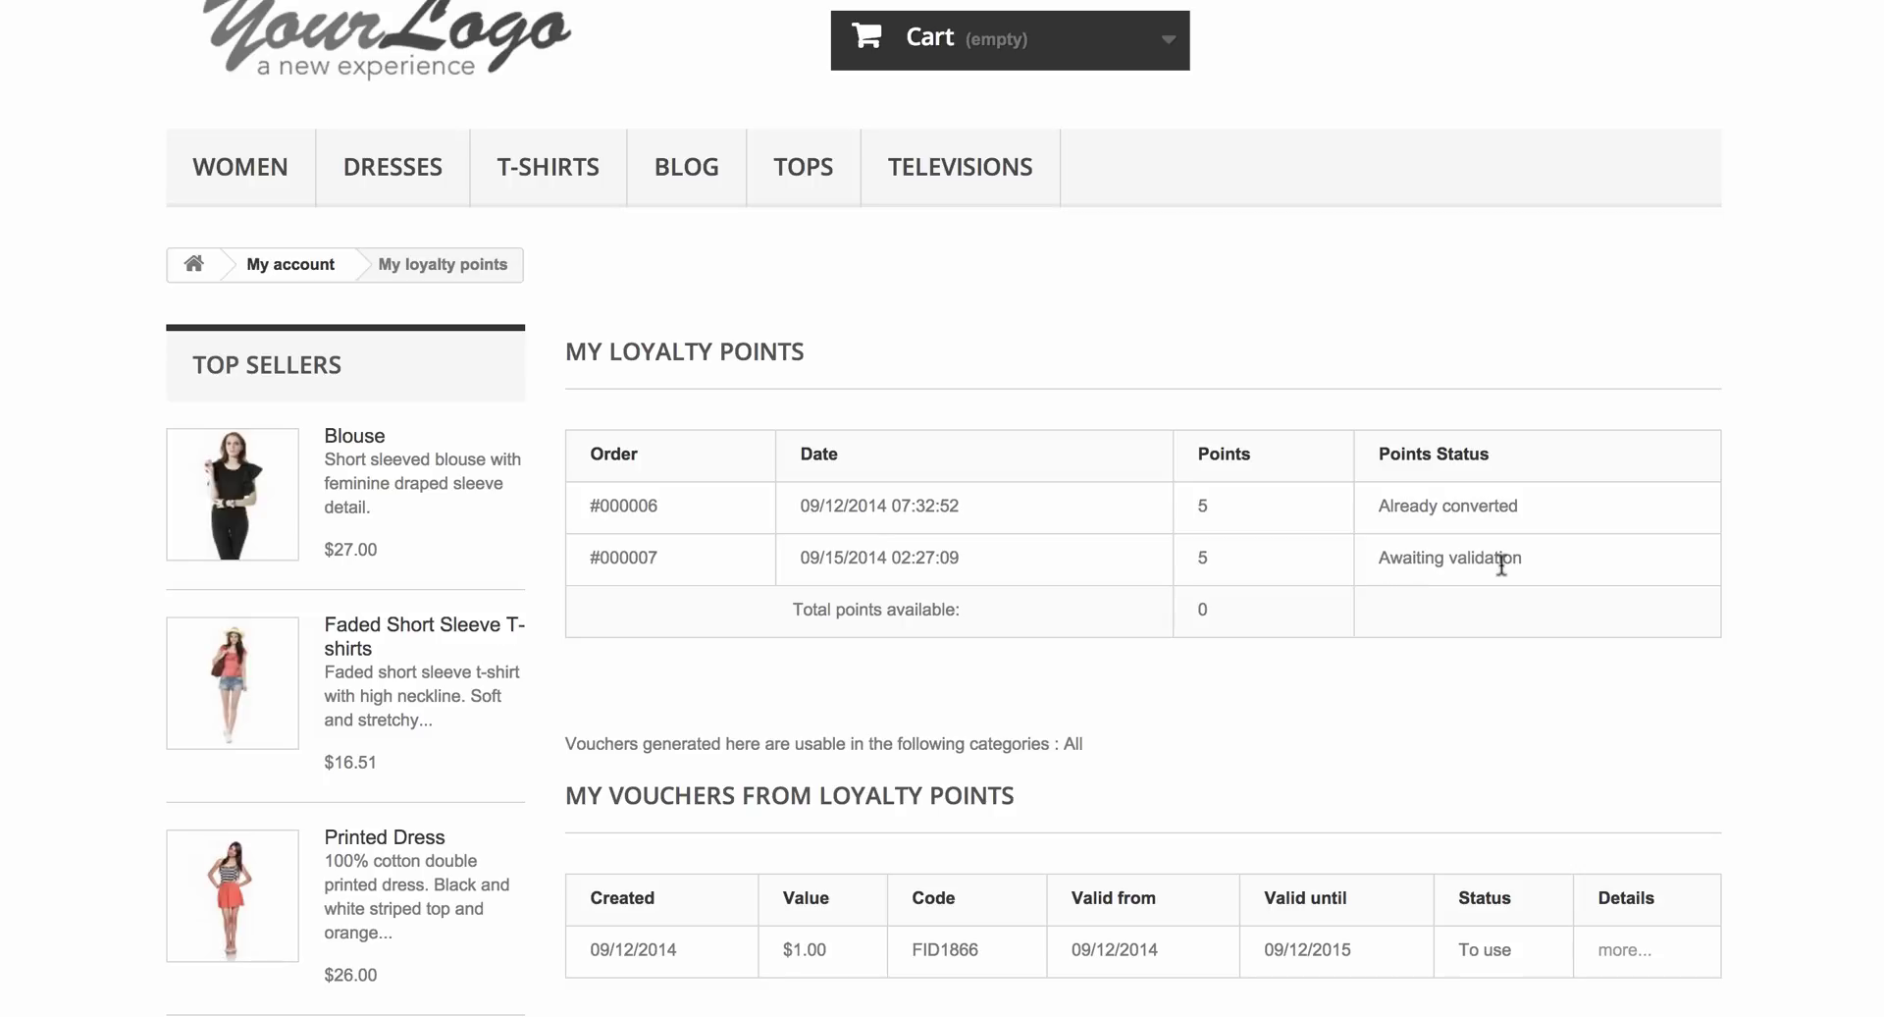
scroll(738, 506, "down", 1)
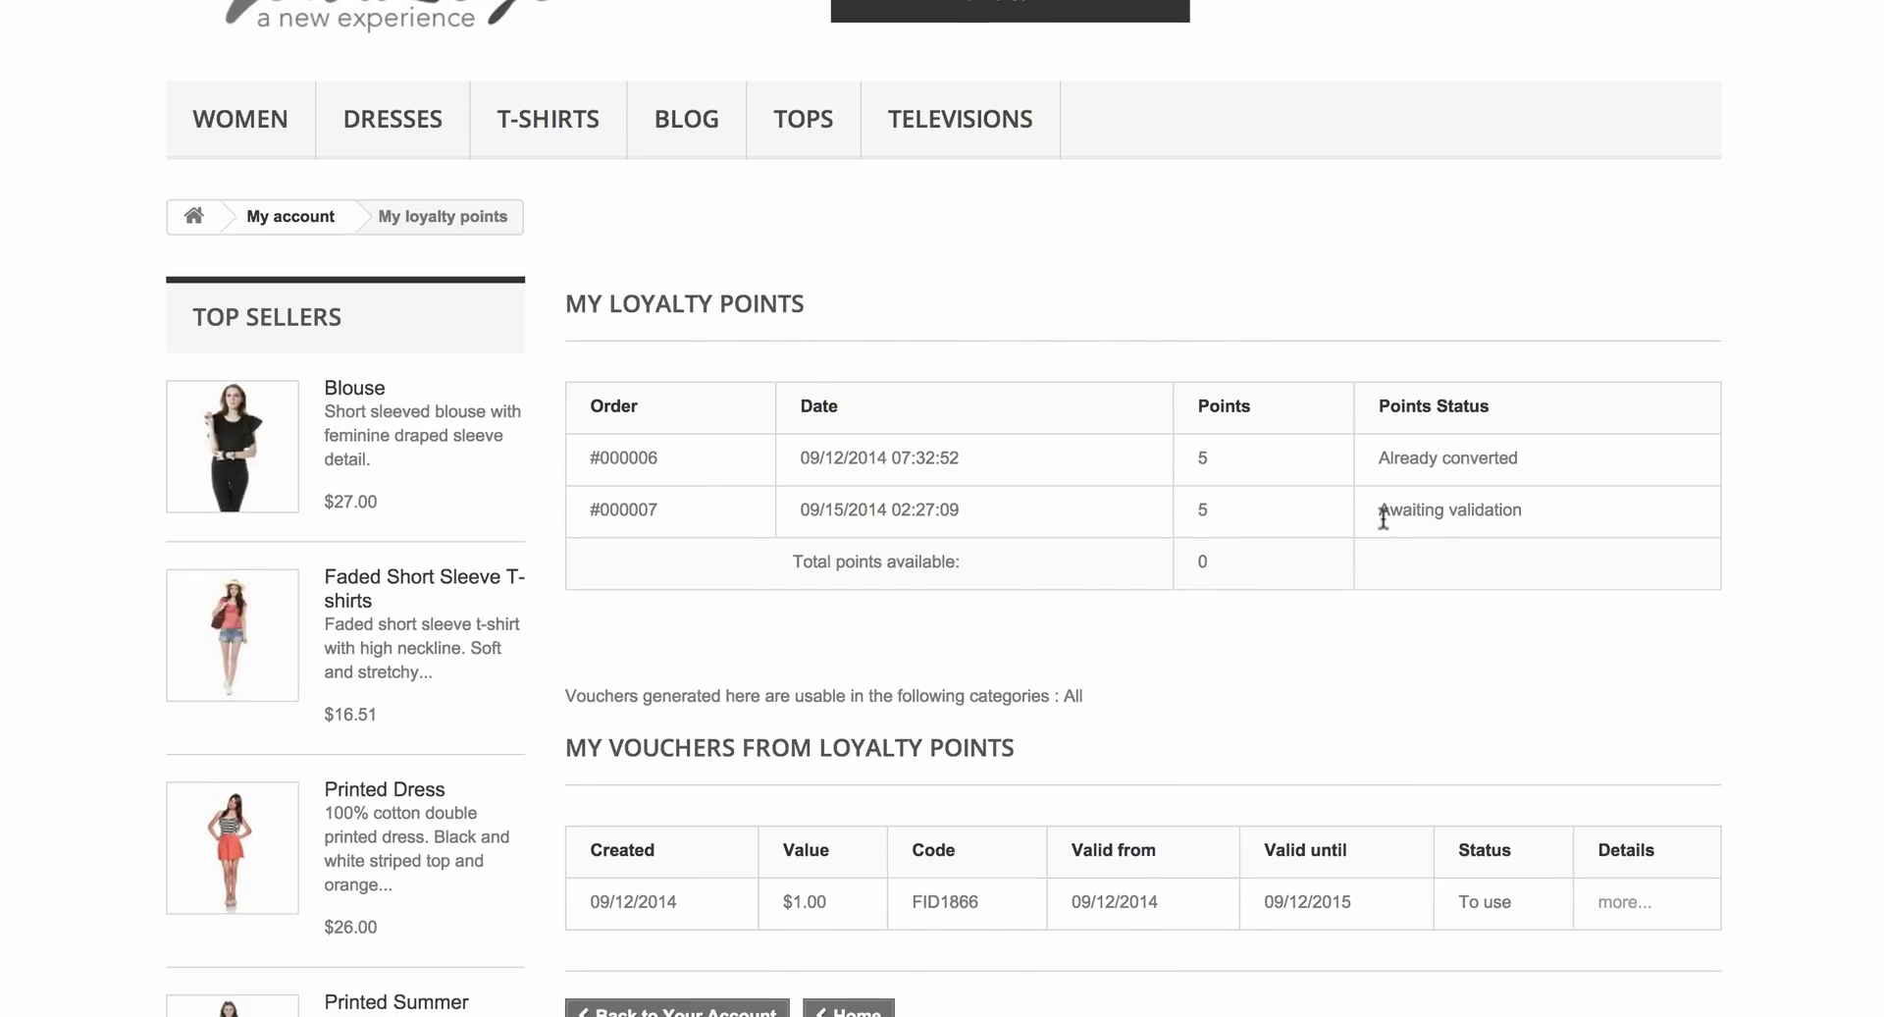
left_click_drag(1383, 512, 1557, 502)
left_click(1567, 510)
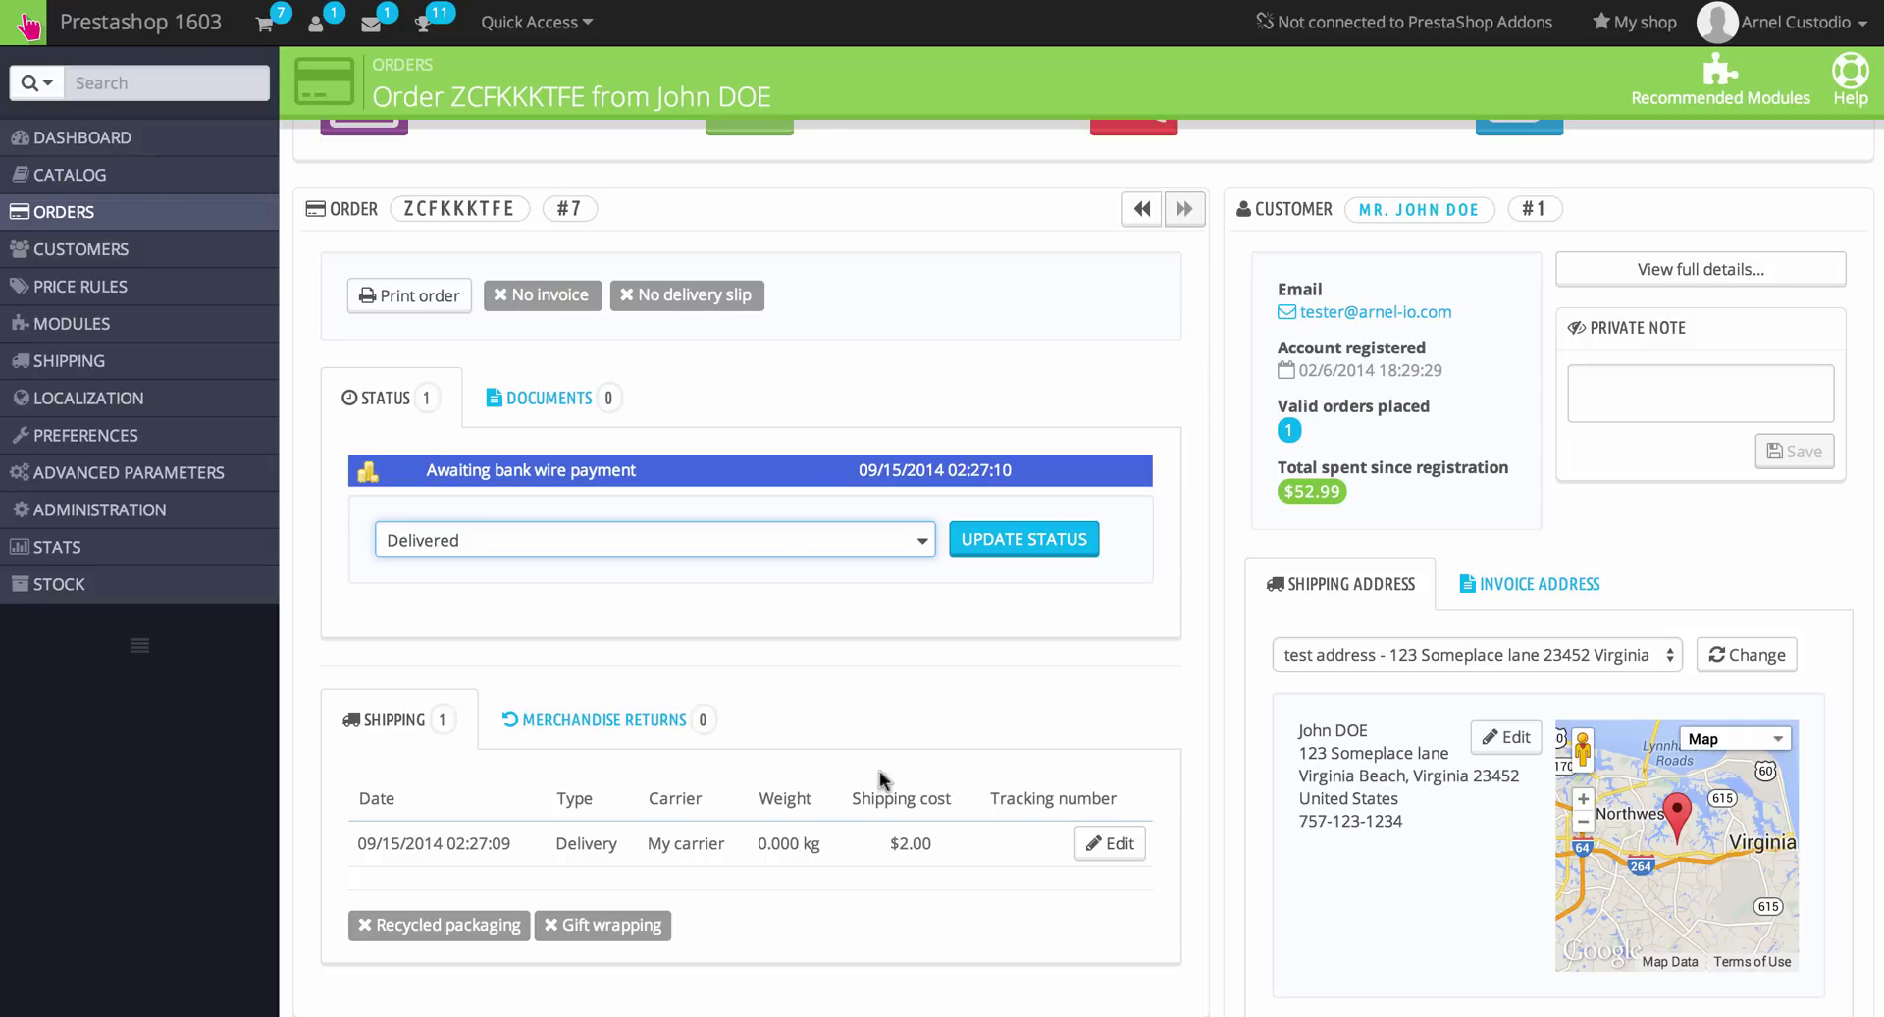
- Save the Delivered status on the test order, then also apply Payment accepted
left_click(1038, 543)
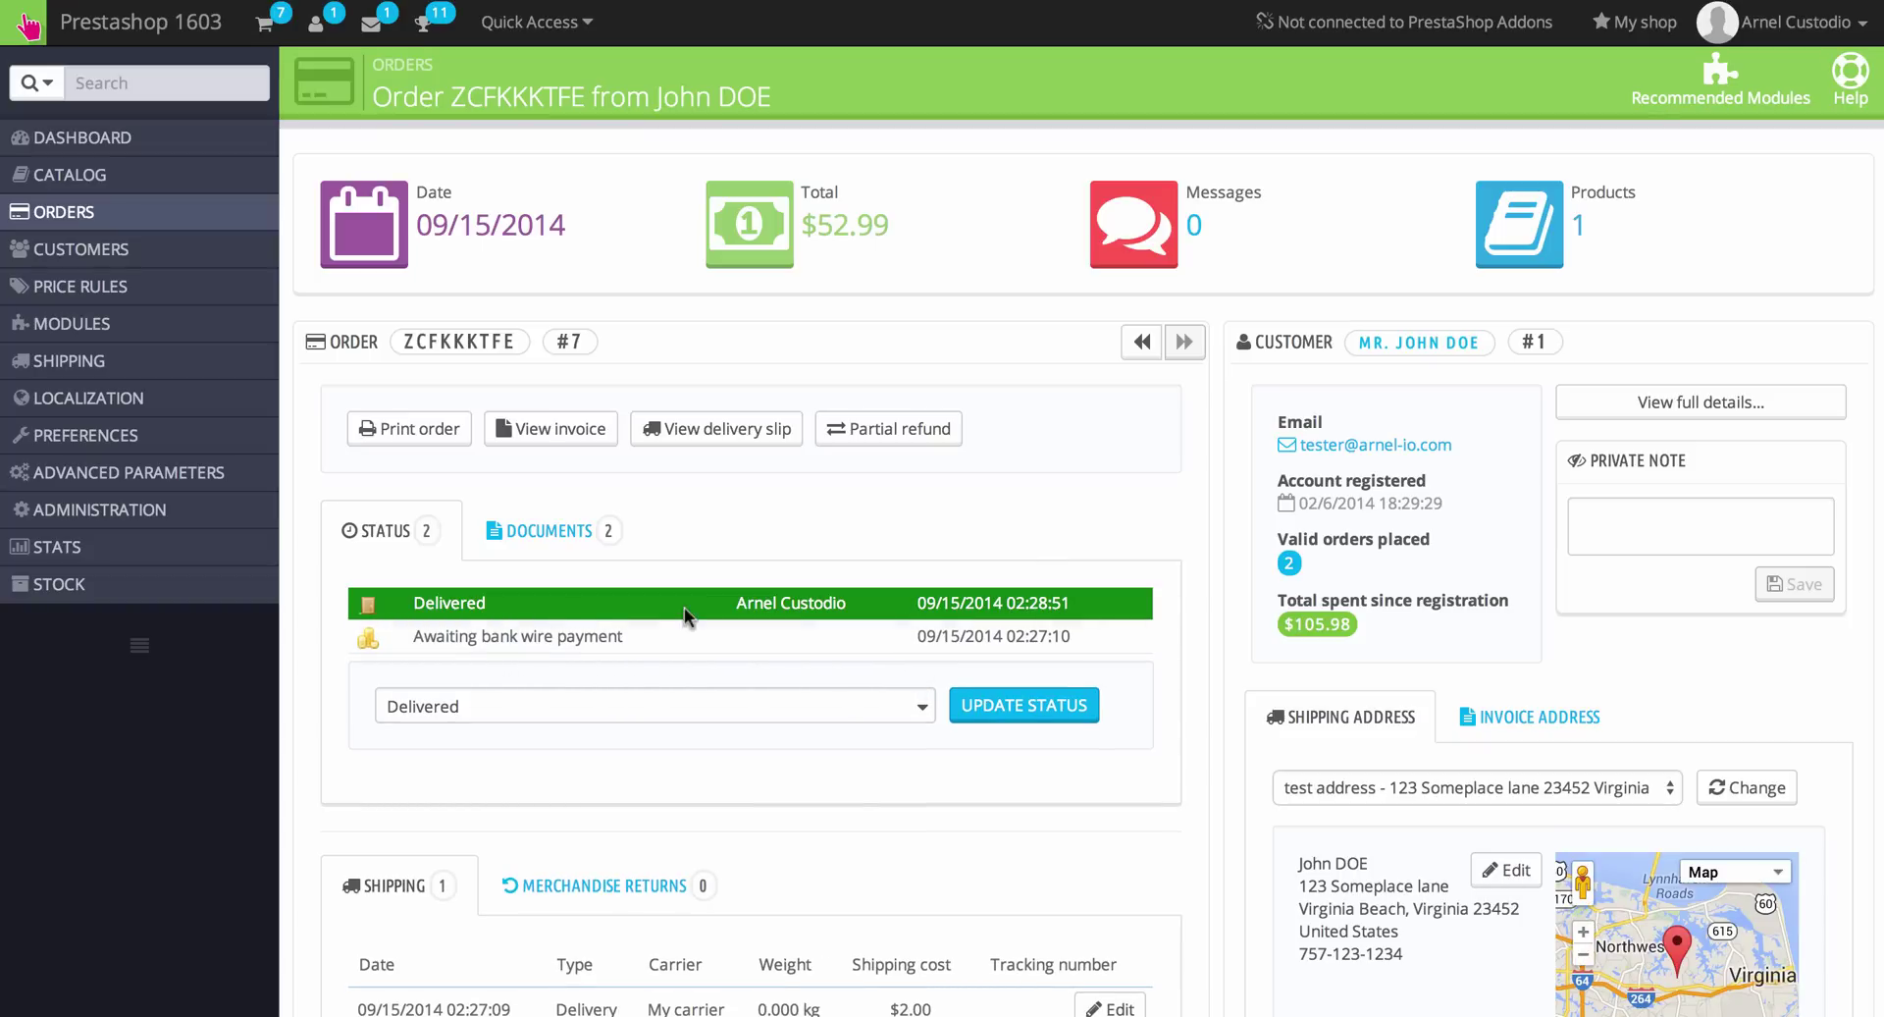
left_click(917, 707)
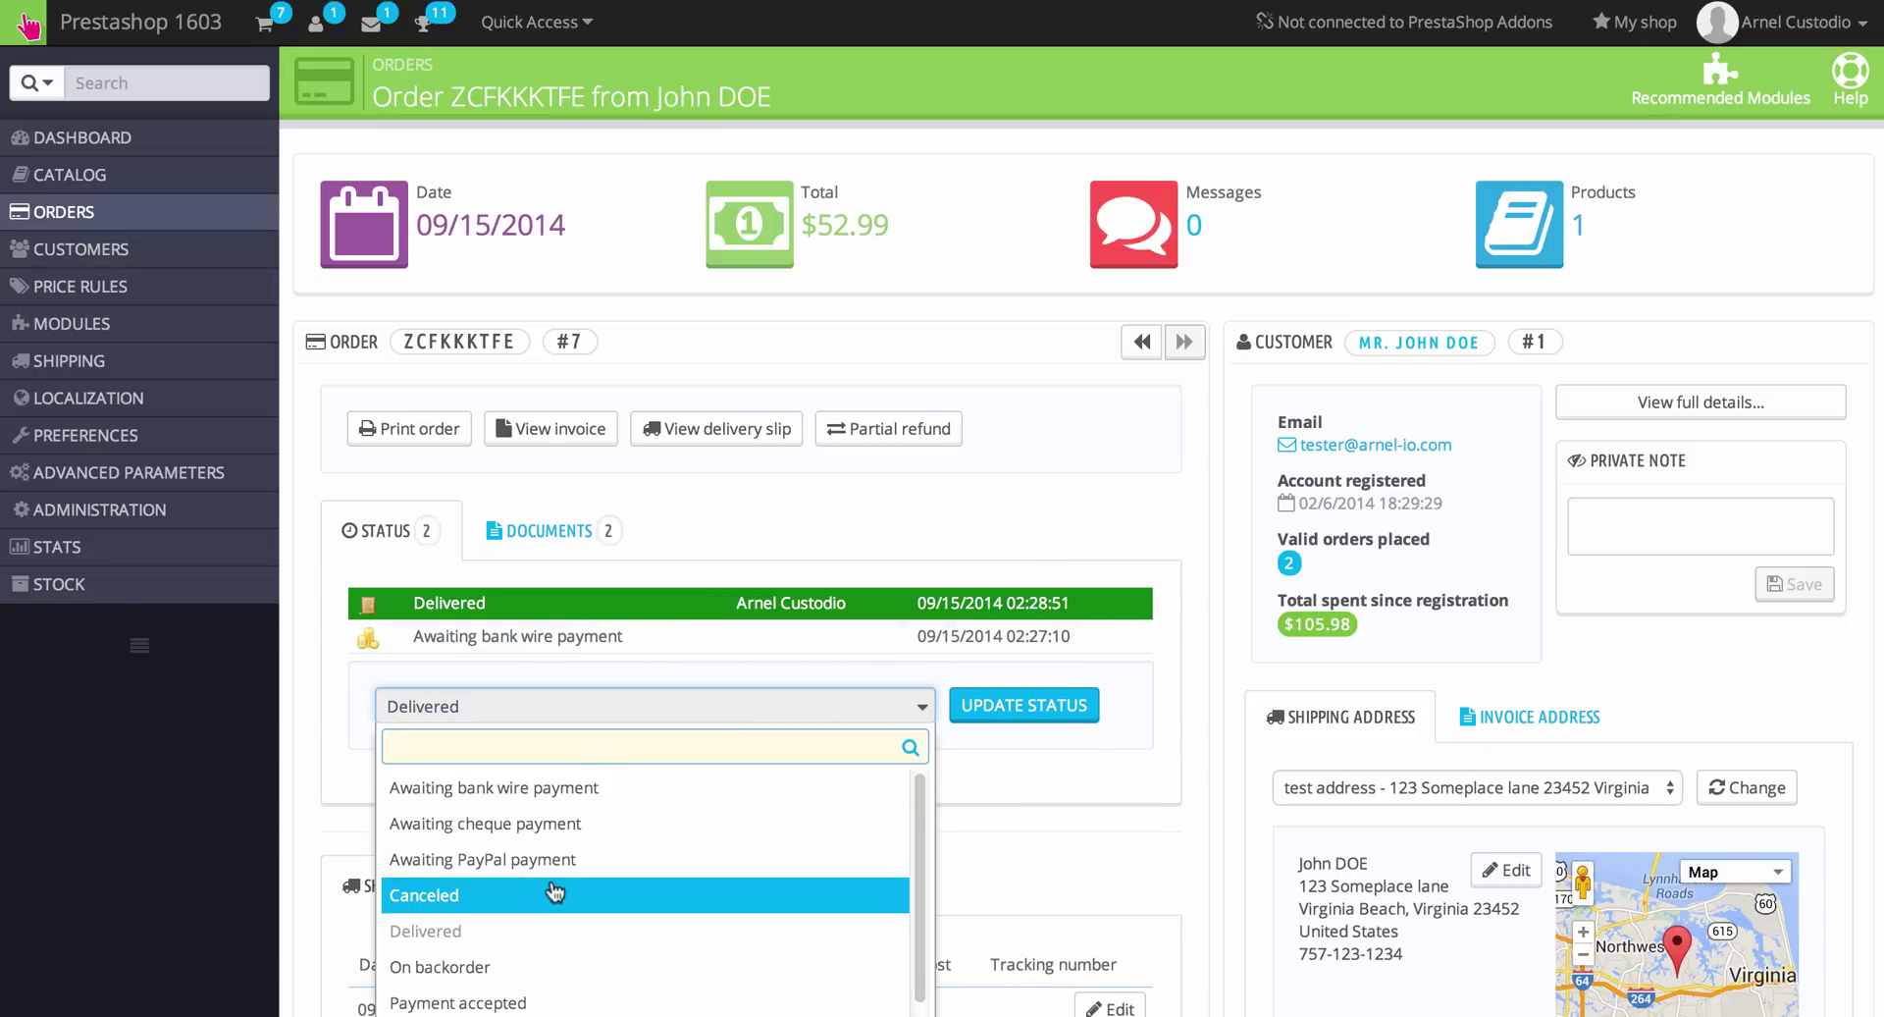
scroll(589, 876, "down", 1)
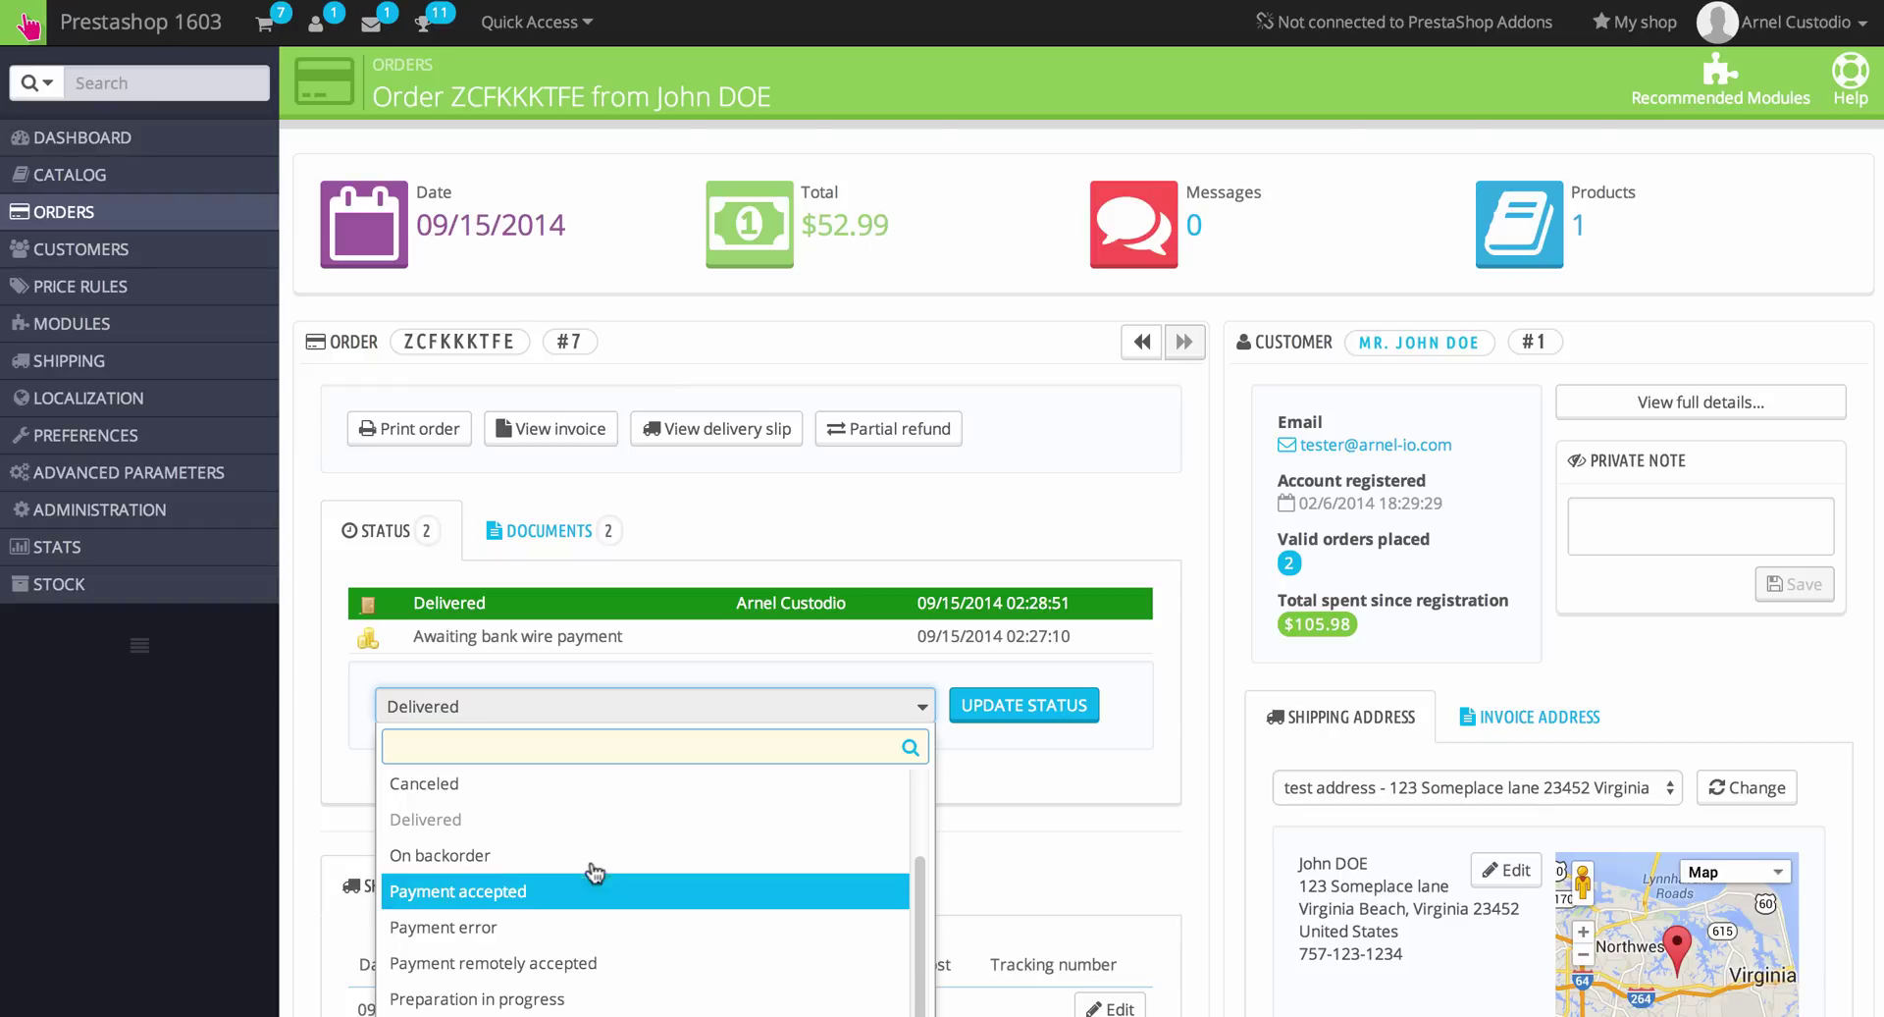
left_click(517, 891)
left_click(1075, 708)
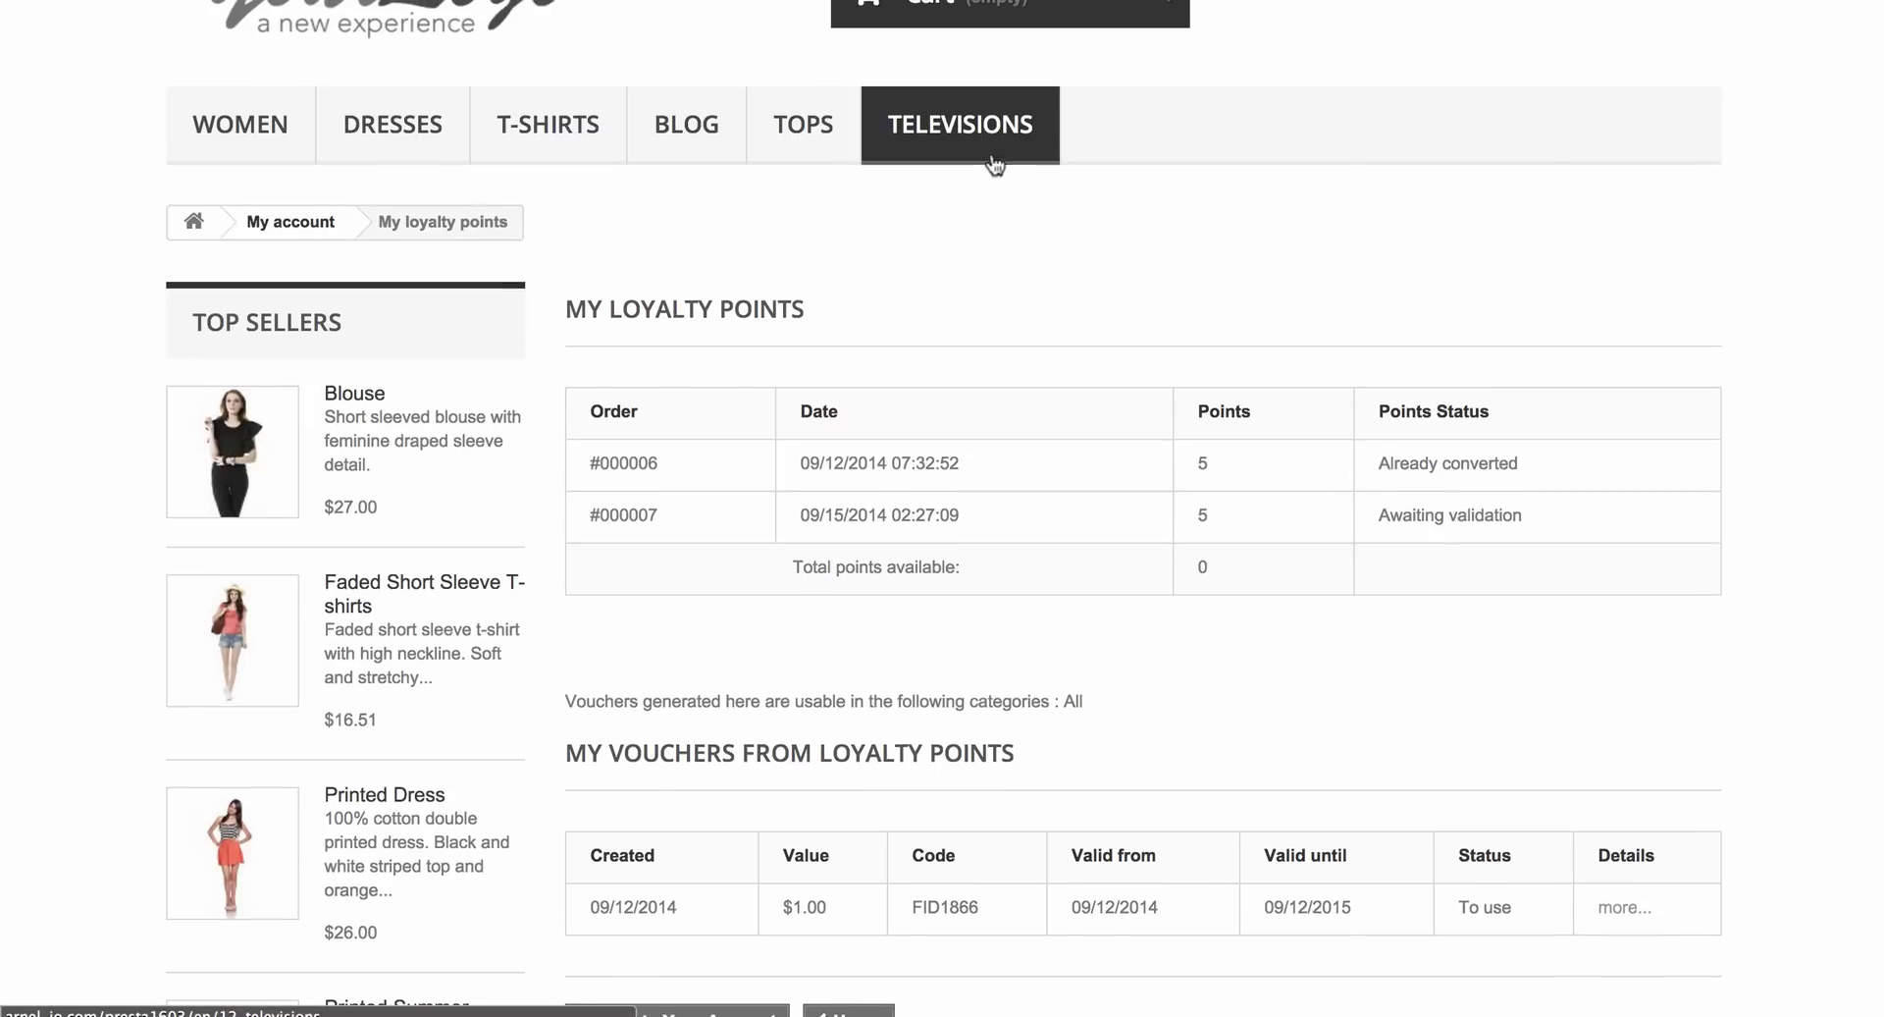
- Highlight 'Available' as the points status for order #000007's 5 loyalty points
scroll(997, 164, "up", 1)
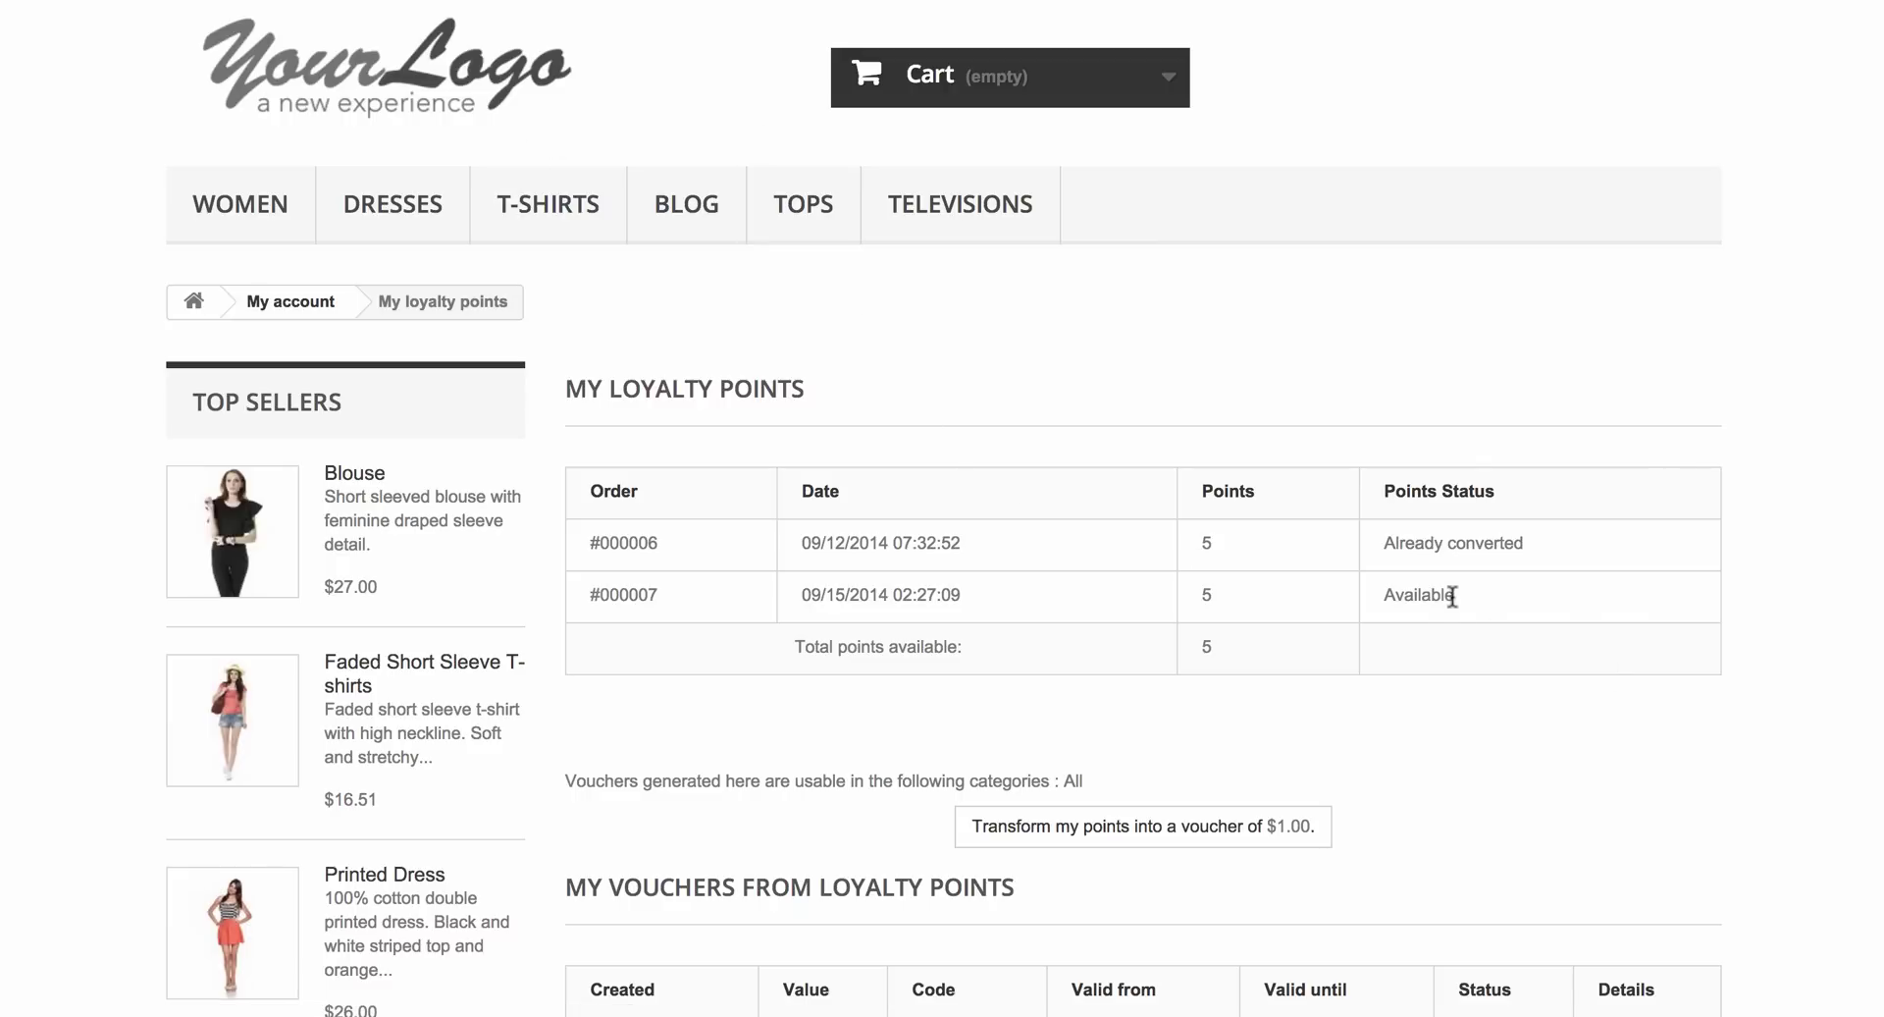
left_click_drag(1453, 597, 1403, 599)
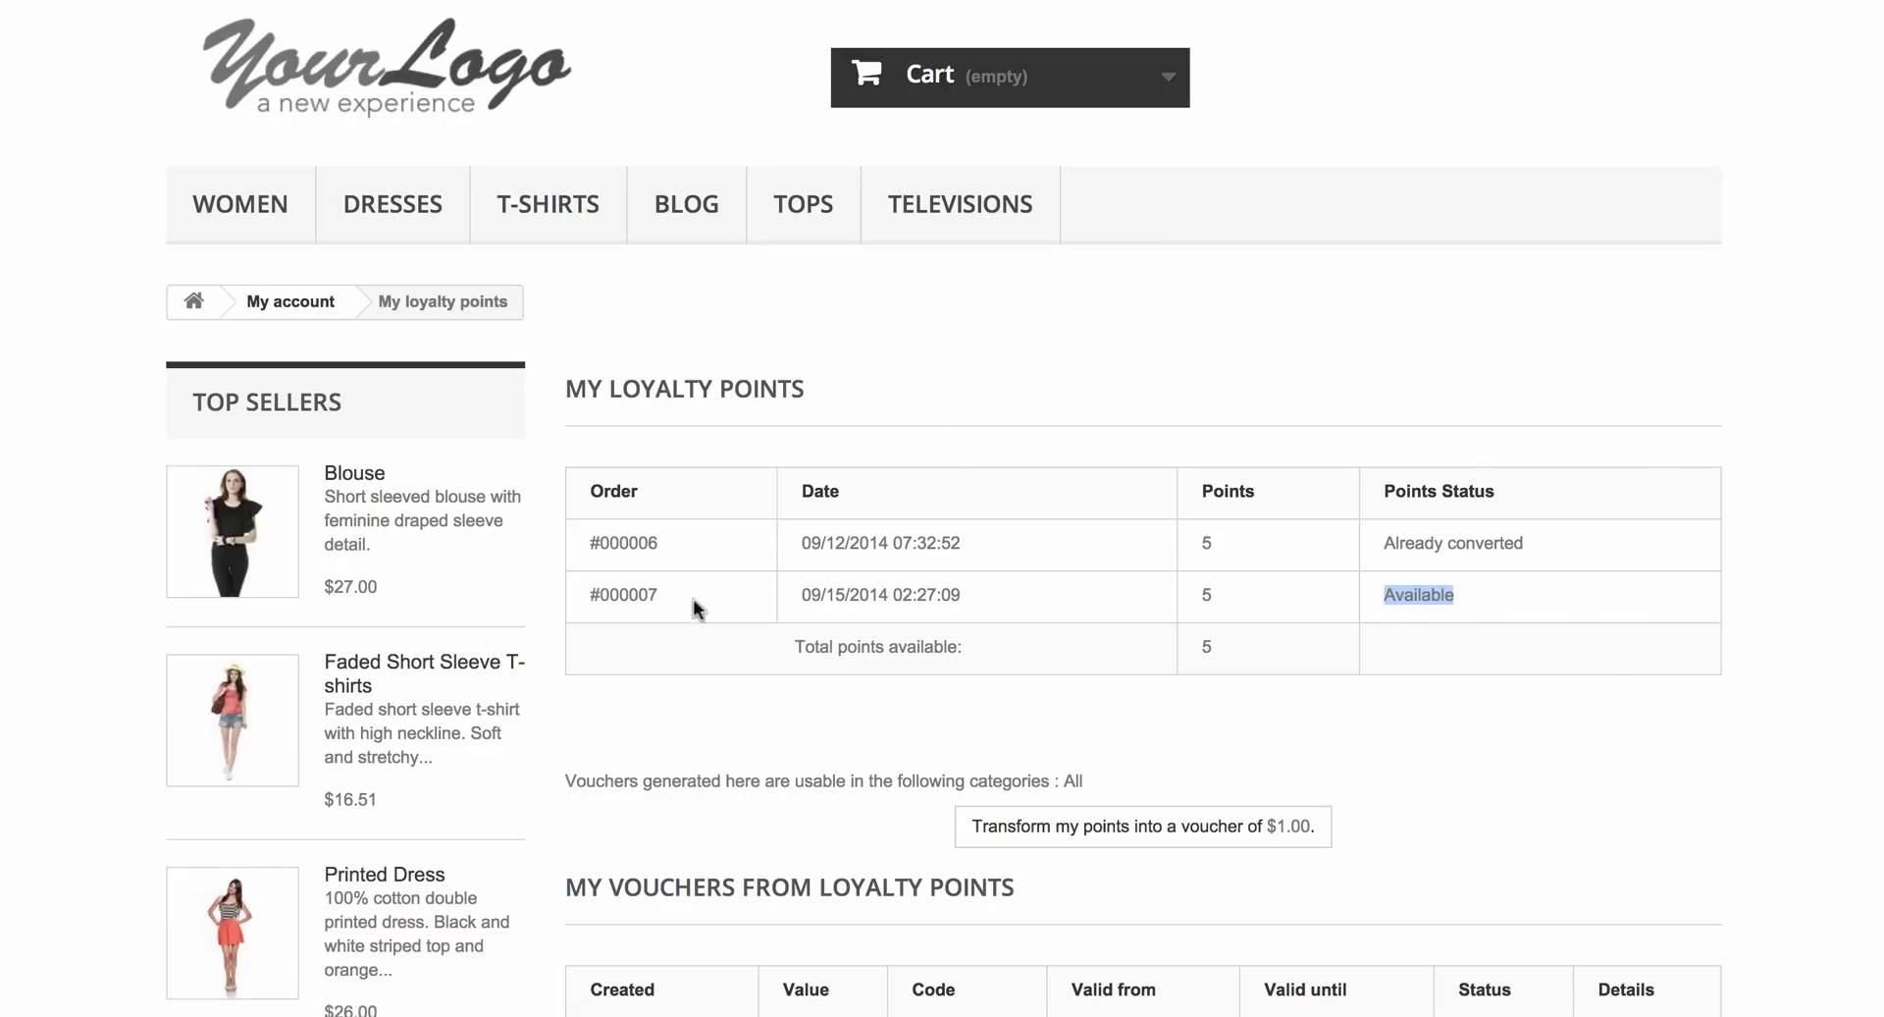
scroll(1075, 569, "down", 1)
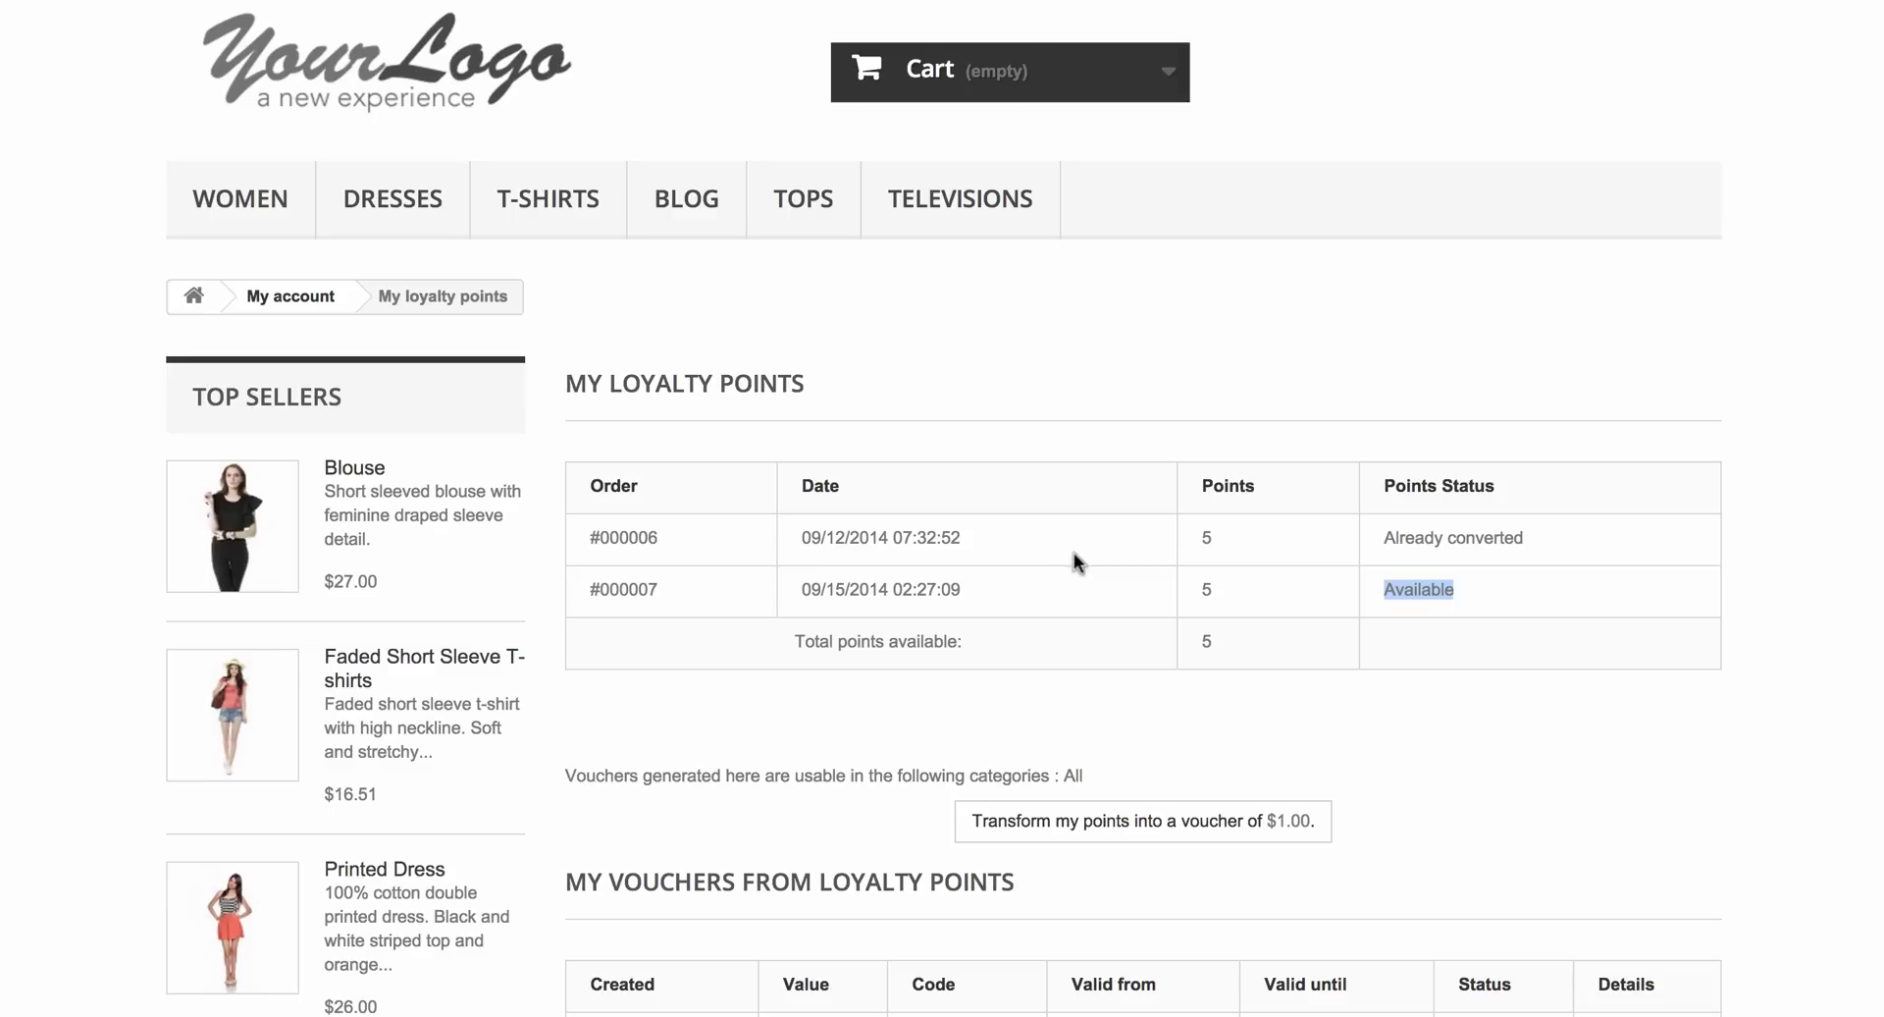